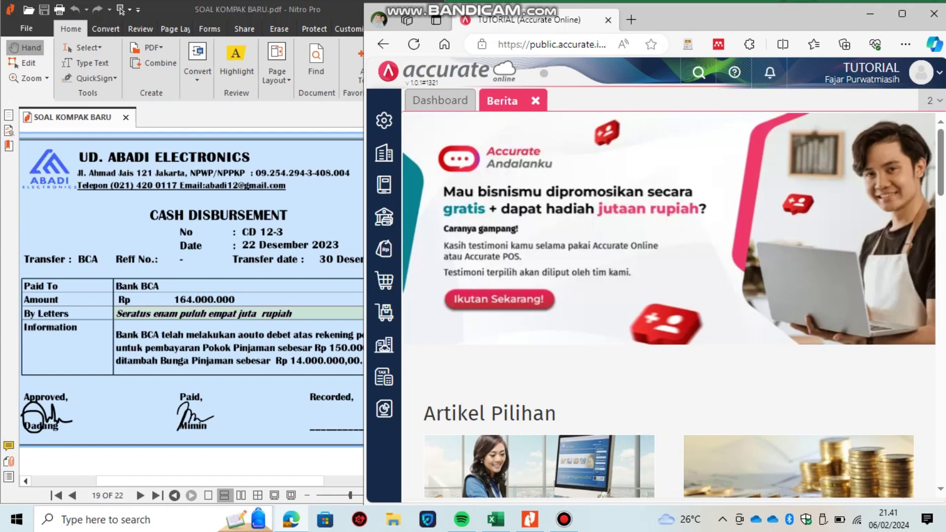
- Check voucher CD 12-3 in Nitro Pro, and start a new Kas & Bank payment from Cash in Bank in Accurate Online
{"action": "left_click", "coordinate": [217, 295]}
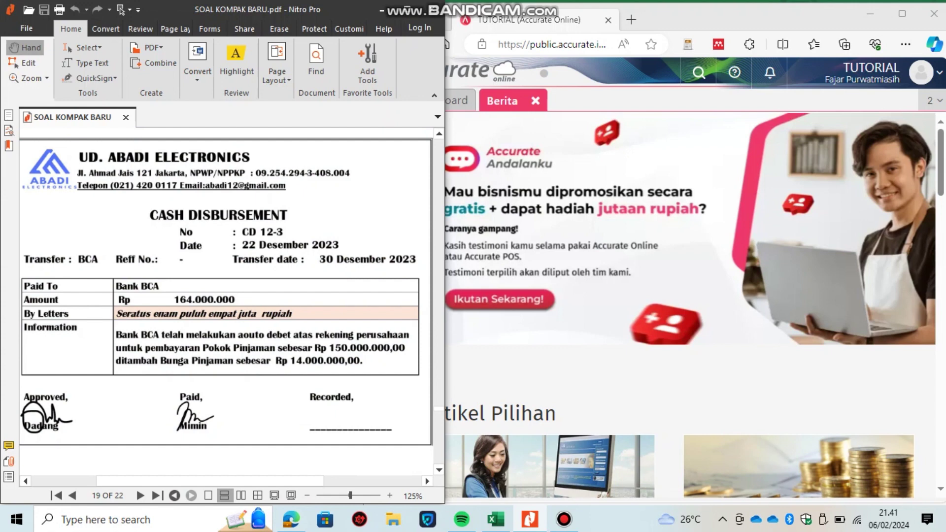
{"action": "key", "text": "alt+Tab"}
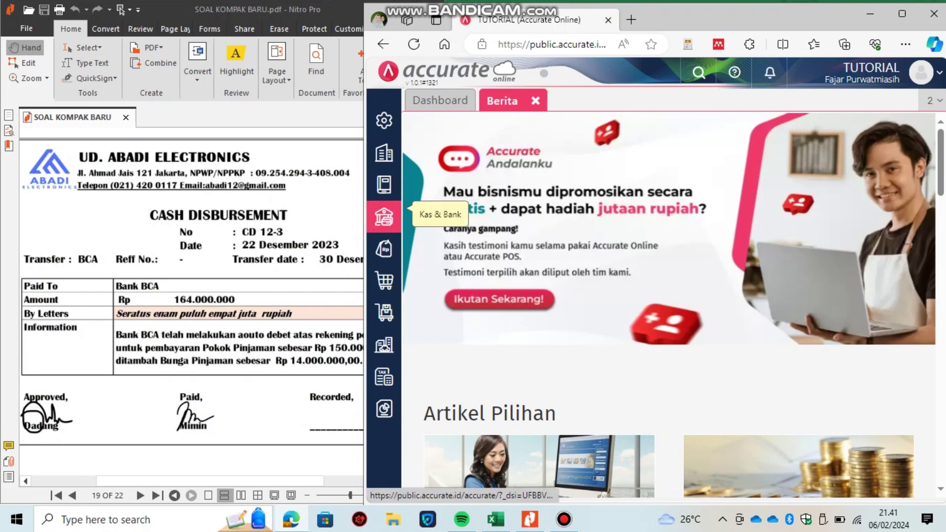
{"action": "left_click", "coordinate": [384, 217]}
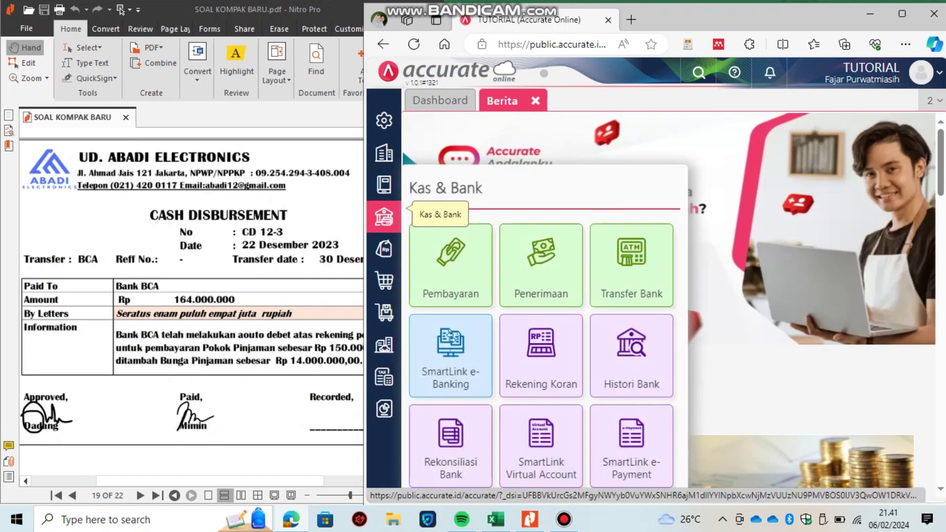
{"action": "left_click", "coordinate": [450, 261]}
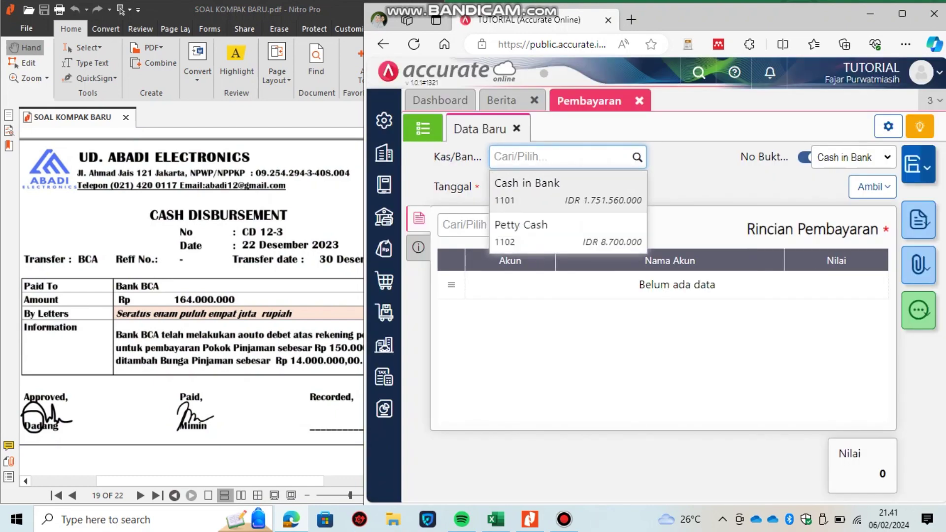
{"action": "left_click", "coordinate": [547, 191]}
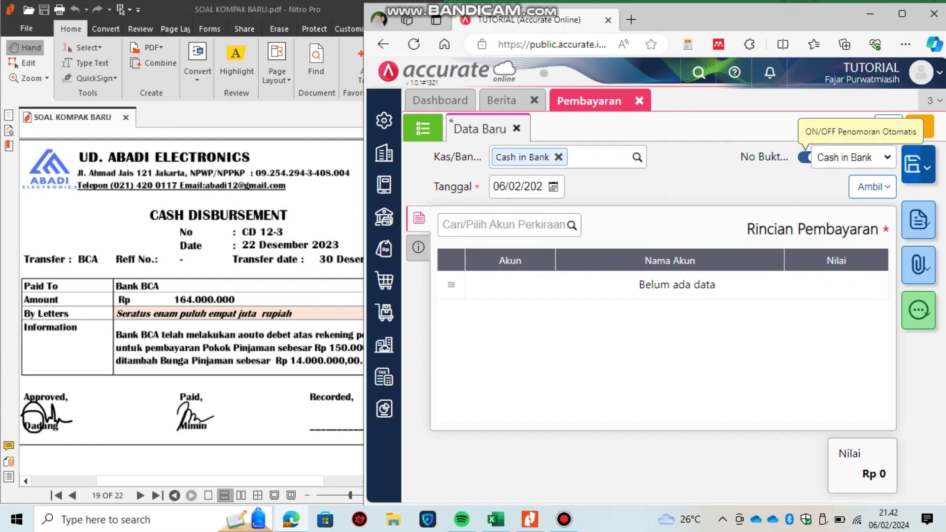
- Turn off automatic numbering, enter CD12-3 as the payment's voucher number, and set its date to 22/12/2023
{"action": "left_click", "coordinate": [804, 156]}
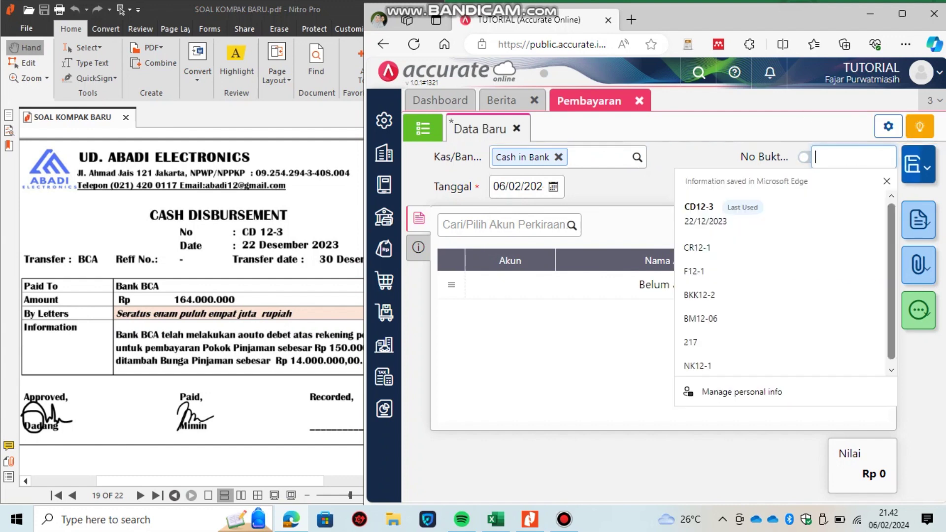
{"action": "type", "text": "CD12-3"}
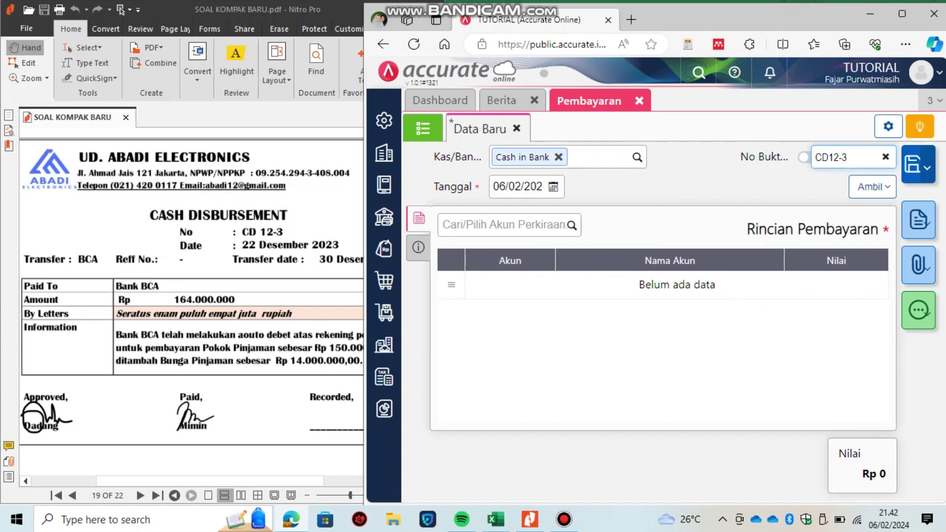
{"action": "left_click", "coordinate": [517, 187]}
{"action": "type", "text": "22/12/202"}
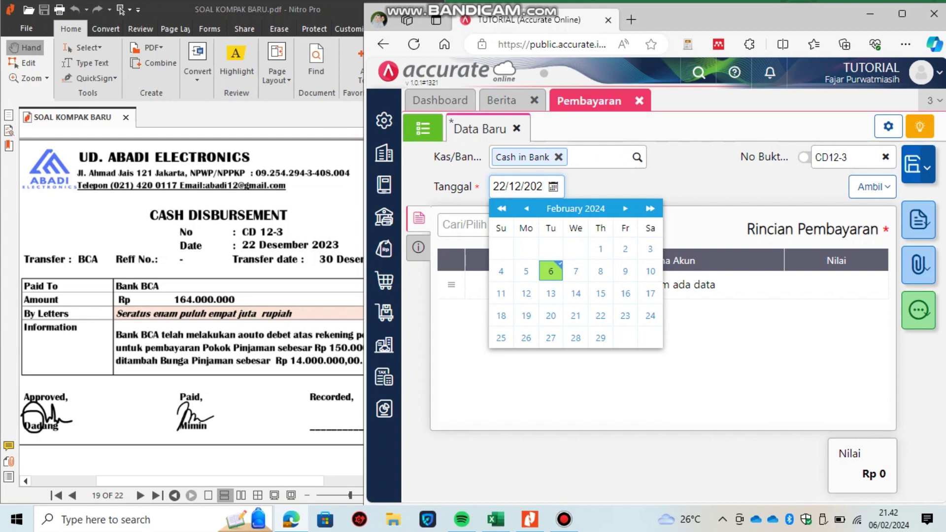
{"action": "key", "text": "Tab"}
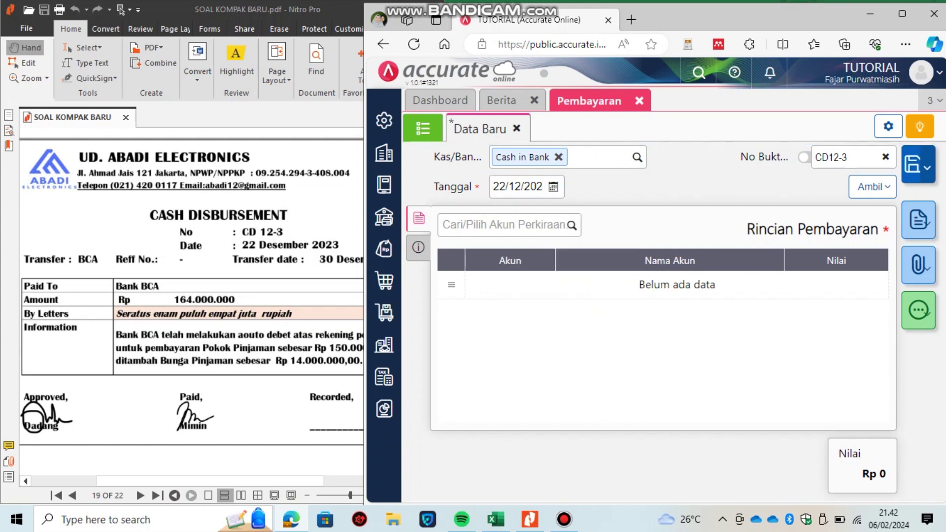
- Add a Bank BCA Loan line to the payment details with a value of Rp 150.000.000
{"action": "left_click", "coordinate": [571, 225]}
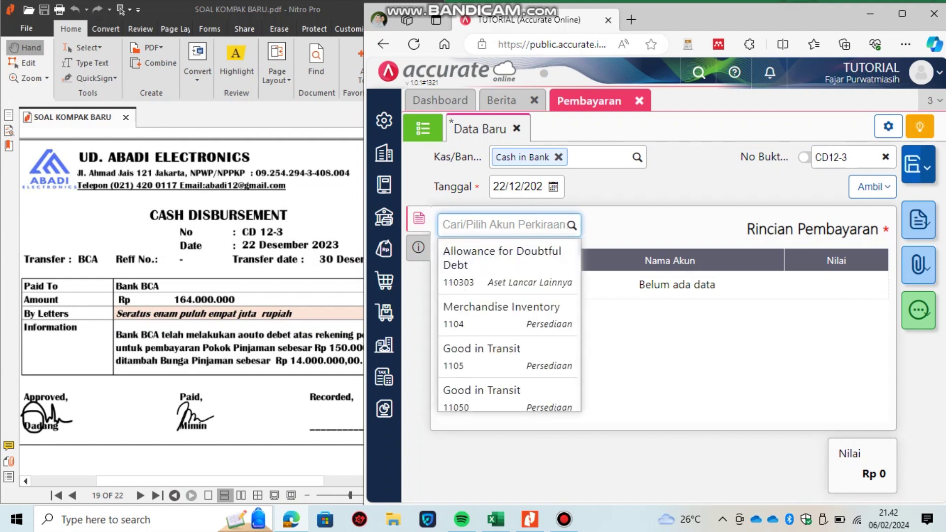
{"action": "type", "text": "BANK"}
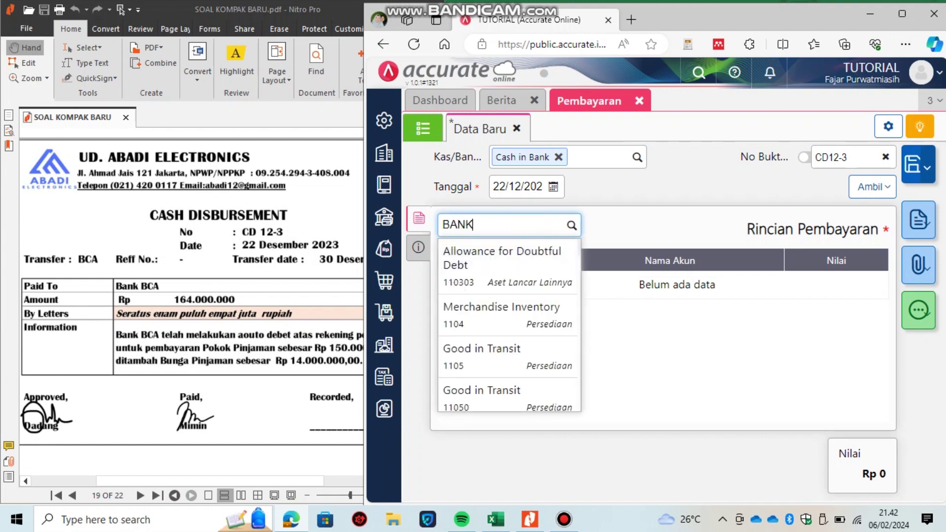
{"action": "key", "text": "Return"}
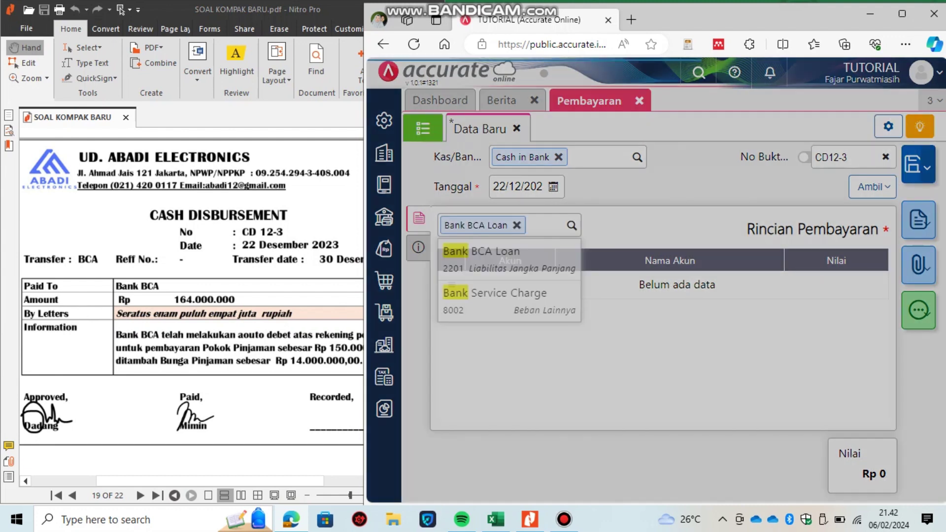
{"action": "left_click", "coordinate": [682, 279]}
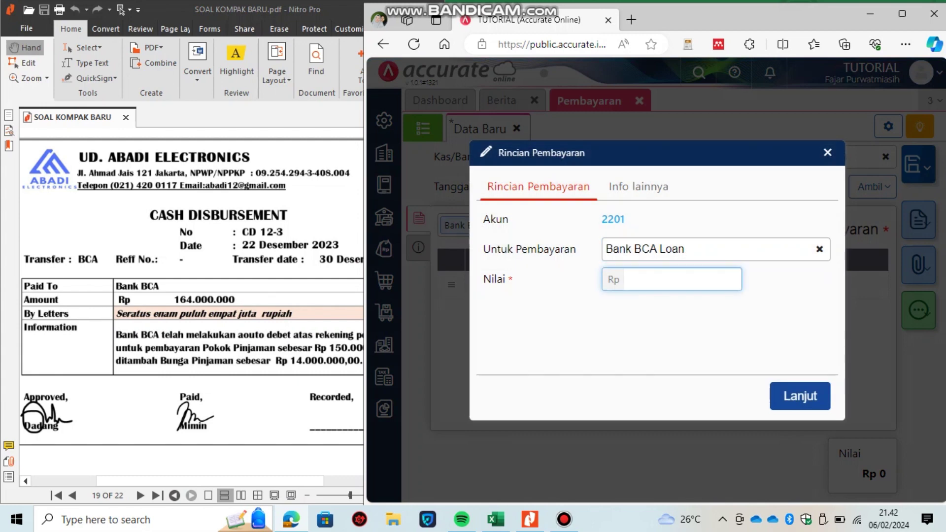
{"action": "type", "text": "150.000.000"}
{"action": "key", "text": "Return"}
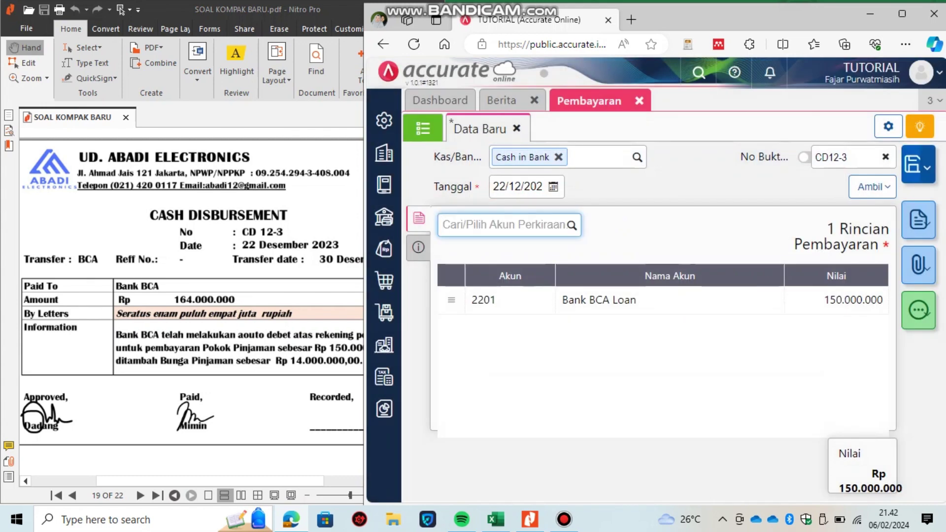
- Add an Interest Expense line to the payment details with a value of Rp 14.000.000
{"action": "type", "text": "B"}
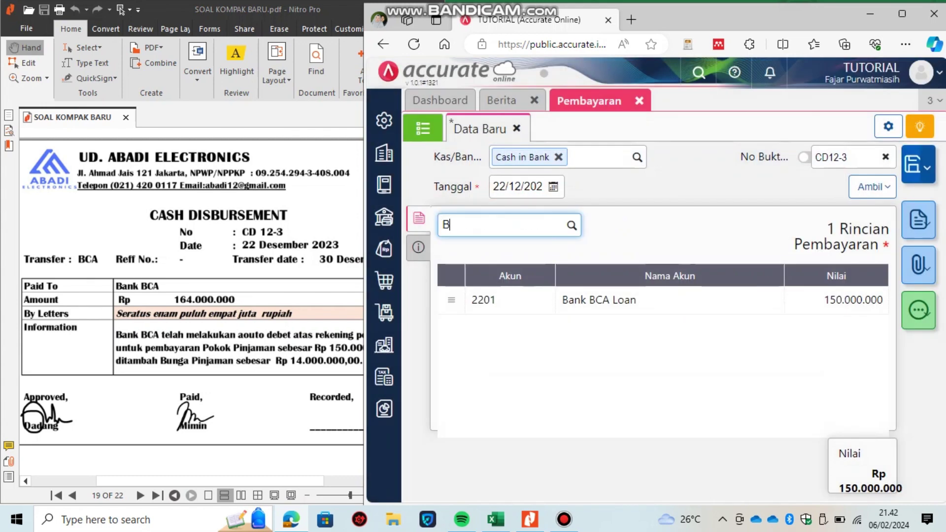
{"action": "key", "text": "BackSpace"}
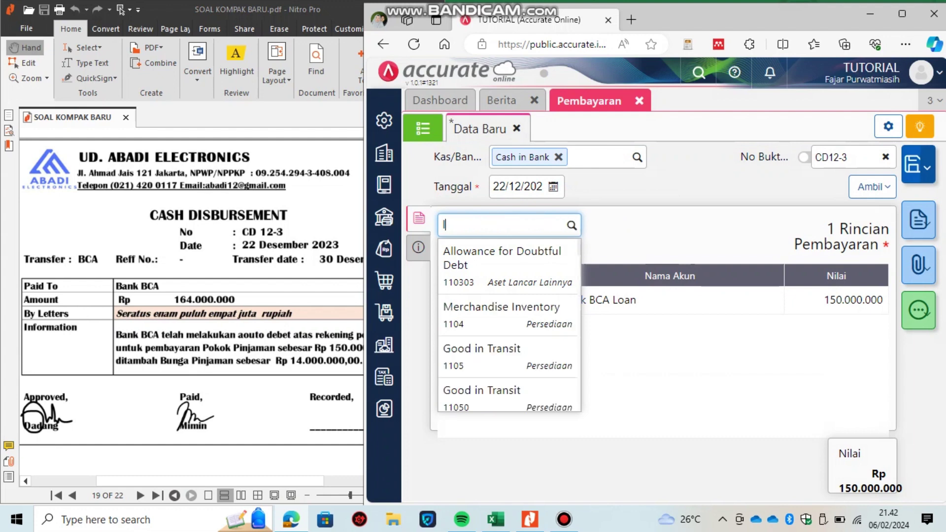
{"action": "type", "text": "INTE"}
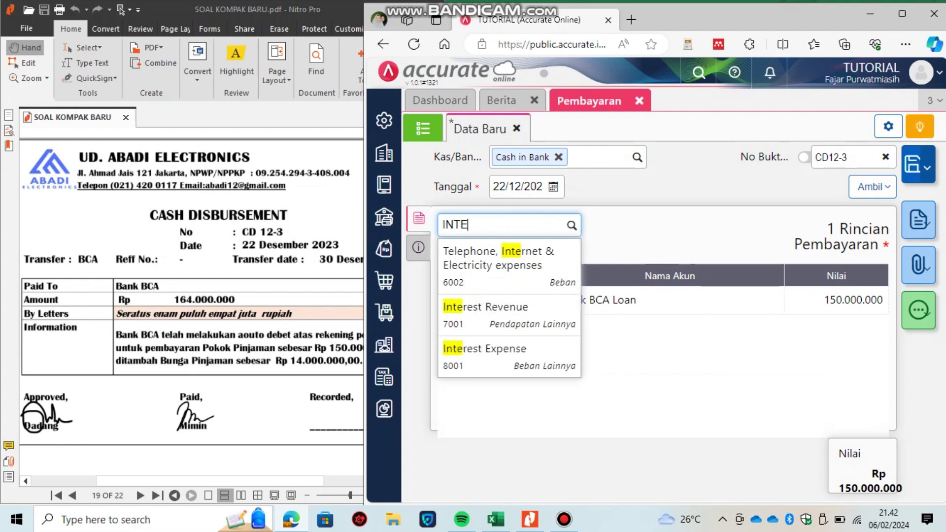
{"action": "key", "text": "Down"}
{"action": "key", "text": "Down"}
{"action": "key", "text": "Down"}
{"action": "key", "text": "Return"}
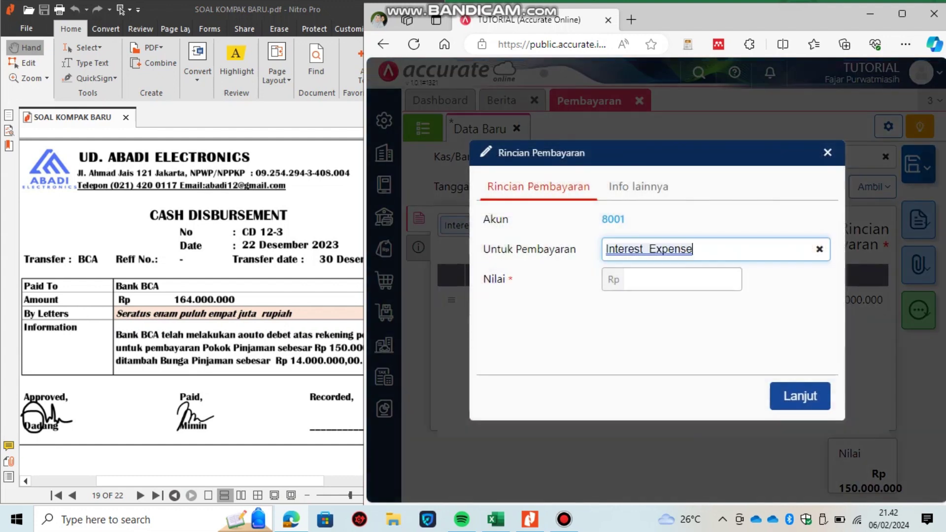
{"action": "key", "text": "Tab"}
{"action": "type", "text": "14000000"}
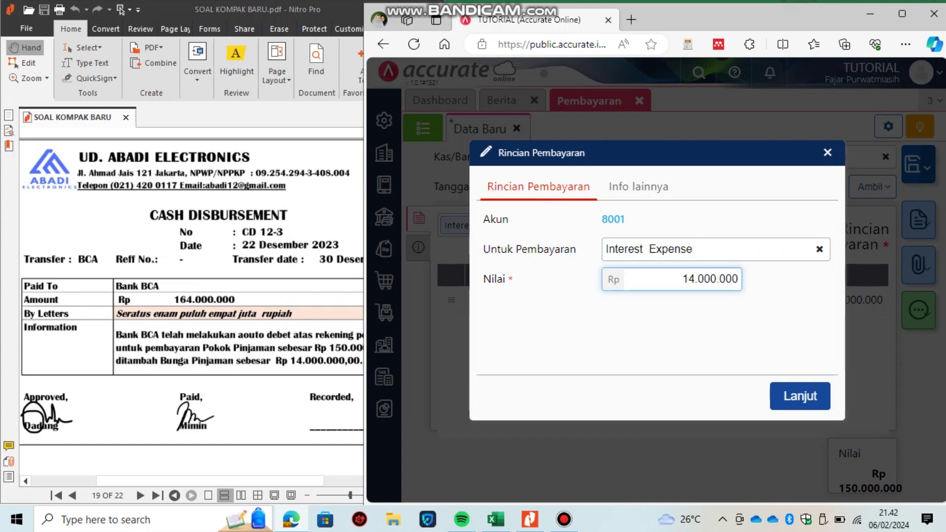
{"action": "key", "text": "Return"}
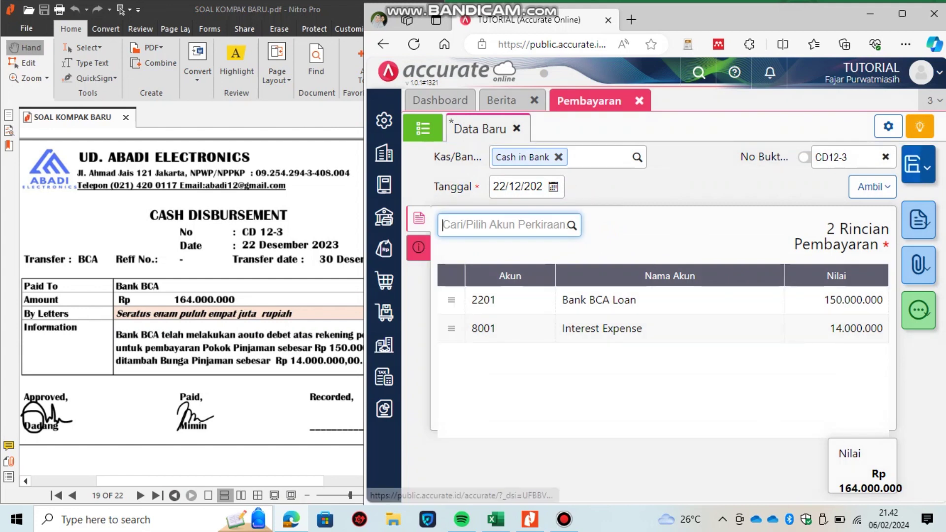
- Enter the recipient "Bank BCA" and the note "Angsuran utang Bank" in the payment's additional info, and save and close the payment
{"action": "left_click", "coordinate": [419, 247]}
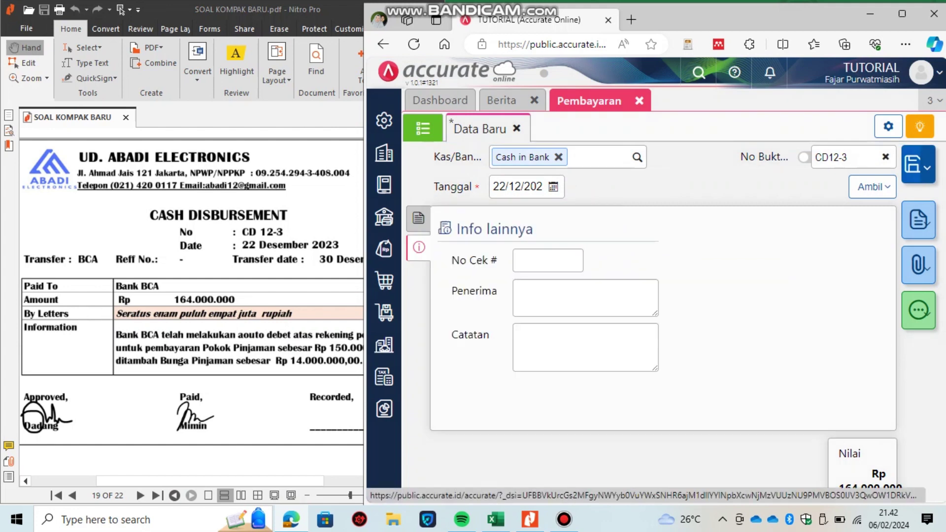
{"action": "left_click", "coordinate": [542, 295]}
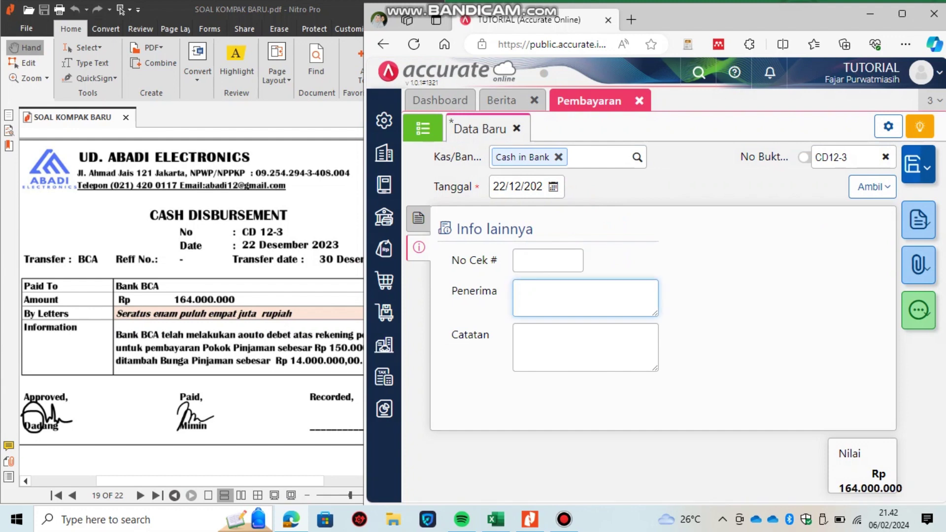
{"action": "type", "text": "Bank BCA"}
{"action": "left_click", "coordinate": [566, 344]}
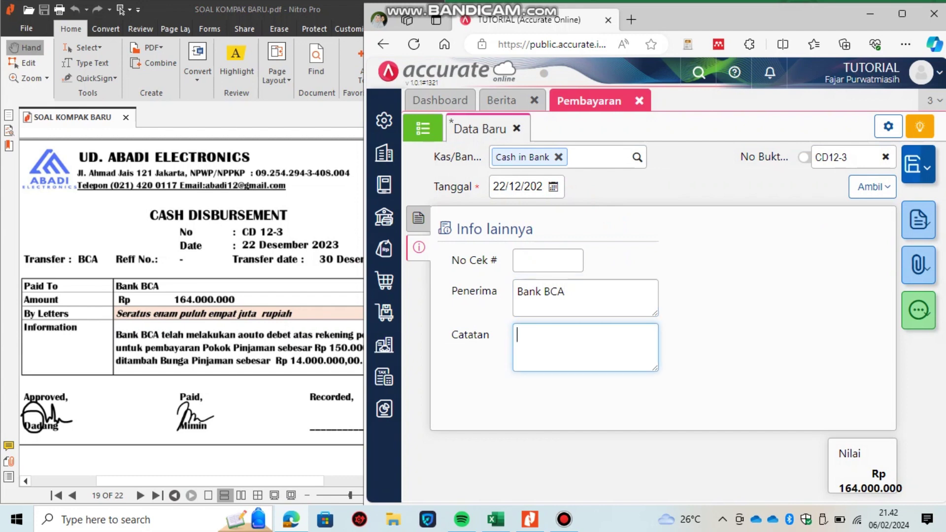
{"action": "type", "text": "Angsuran "}
{"action": "type", "text": "hu"}
{"action": "key", "text": "BackSpace"}
{"action": "key", "text": "BackSpace"}
{"action": "type", "text": "ut"}
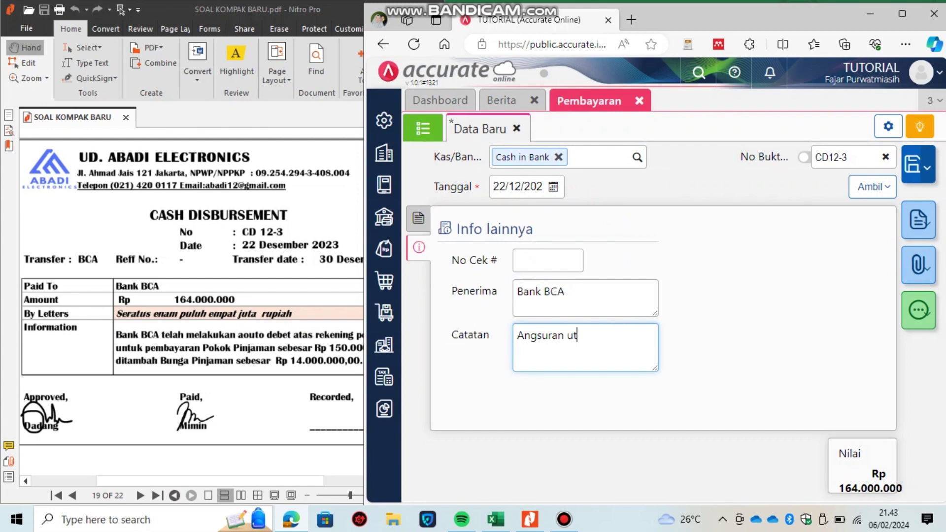
{"action": "type", "text": "ang Bank"}
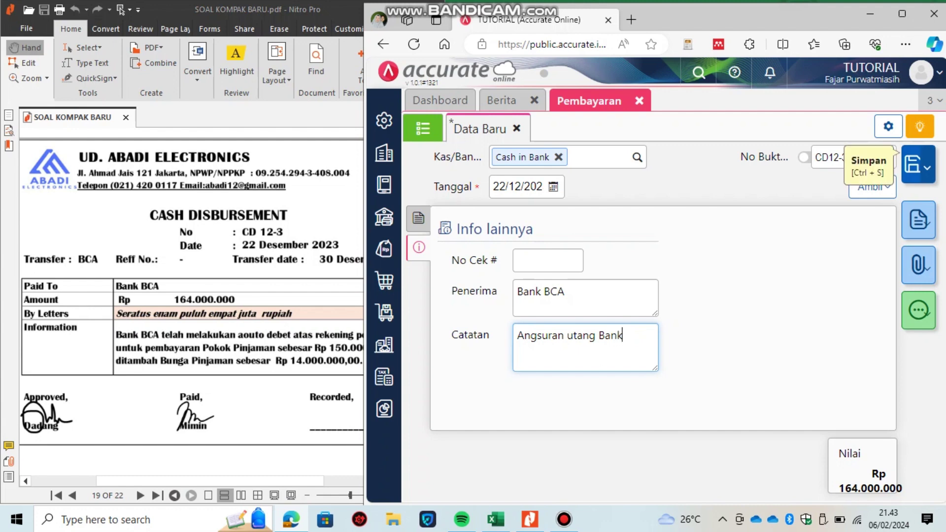
{"action": "key", "text": "ctrl+s"}
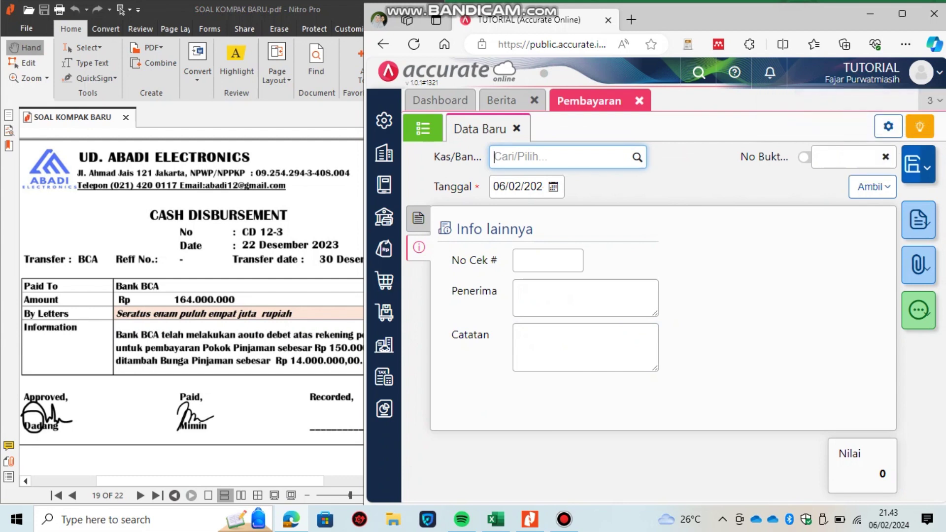
{"action": "left_click", "coordinate": [639, 100]}
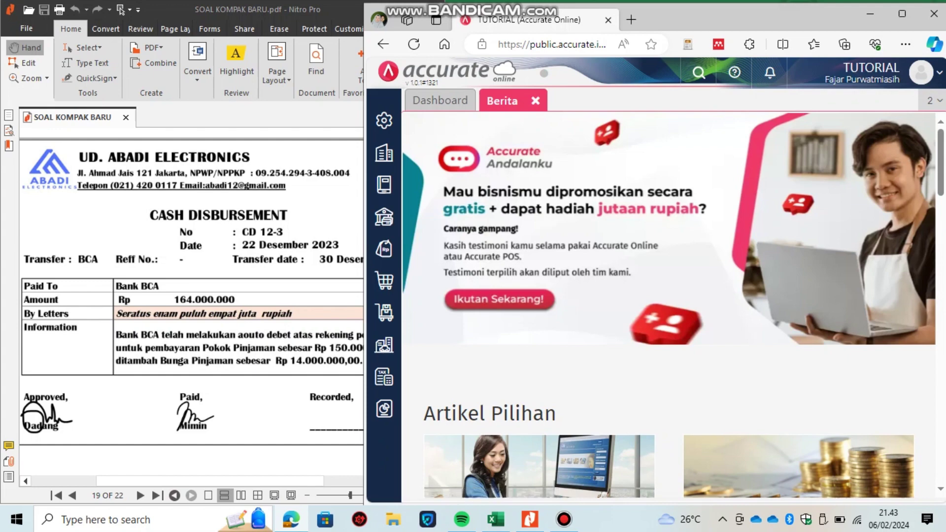
- Consult voucher CD 12-4 in Nitro Pro, and start a new purchase payment to supplier PT Gunung Kawi in Accurate Online
{"action": "key", "text": "alt+Tab"}
{"action": "scroll", "coordinate": [226, 301], "scroll_direction": "down", "scroll_amount": 1}
{"action": "scroll", "coordinate": [227, 301], "scroll_direction": "down", "scroll_amount": 10}
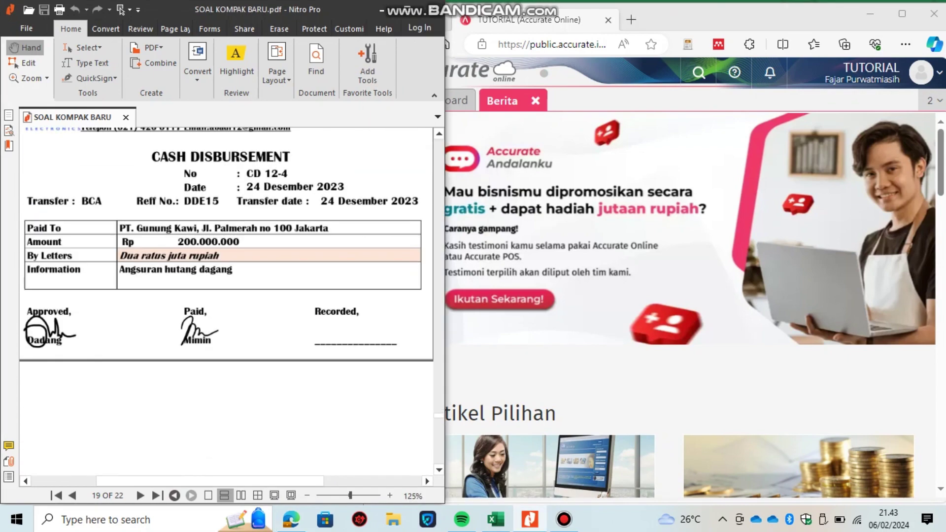
{"action": "scroll", "coordinate": [226, 257], "scroll_direction": "up", "scroll_amount": 1}
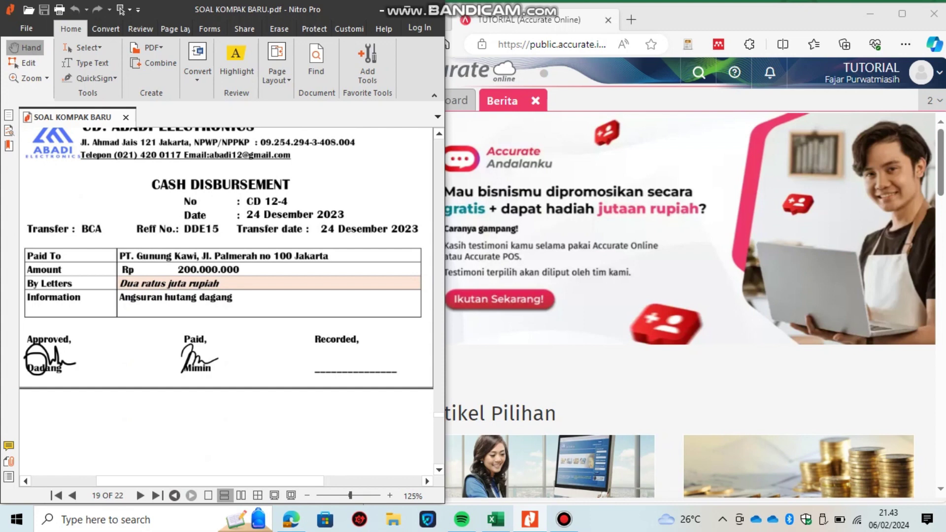
{"action": "left_click", "coordinate": [522, 374]}
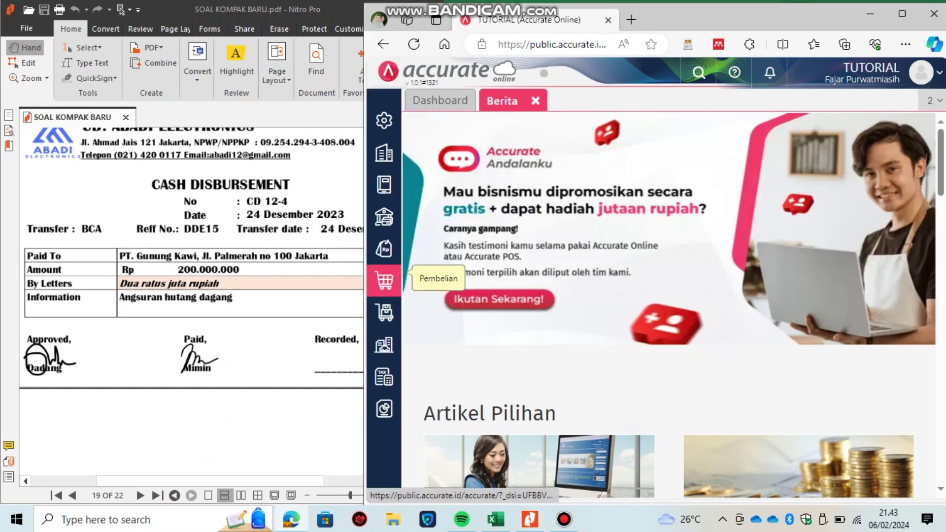
{"action": "left_click", "coordinate": [384, 280]}
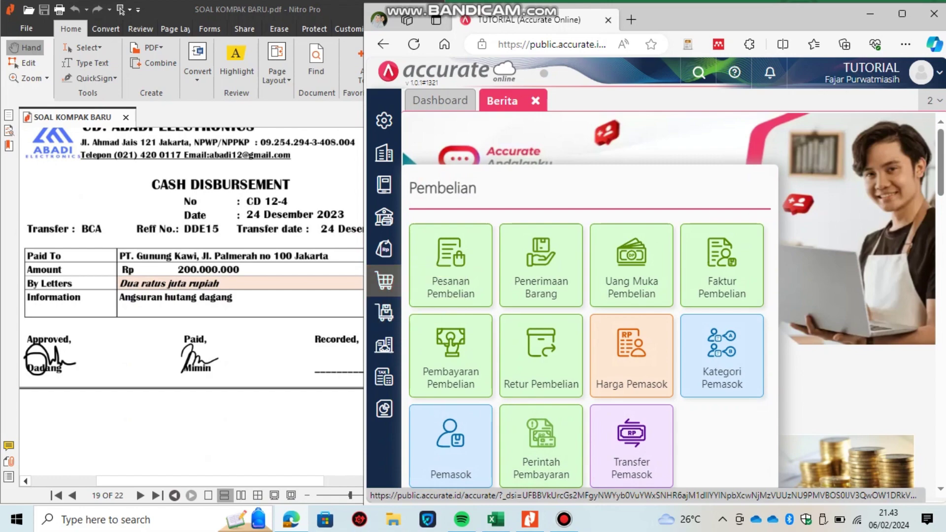
{"action": "left_click", "coordinate": [450, 355]}
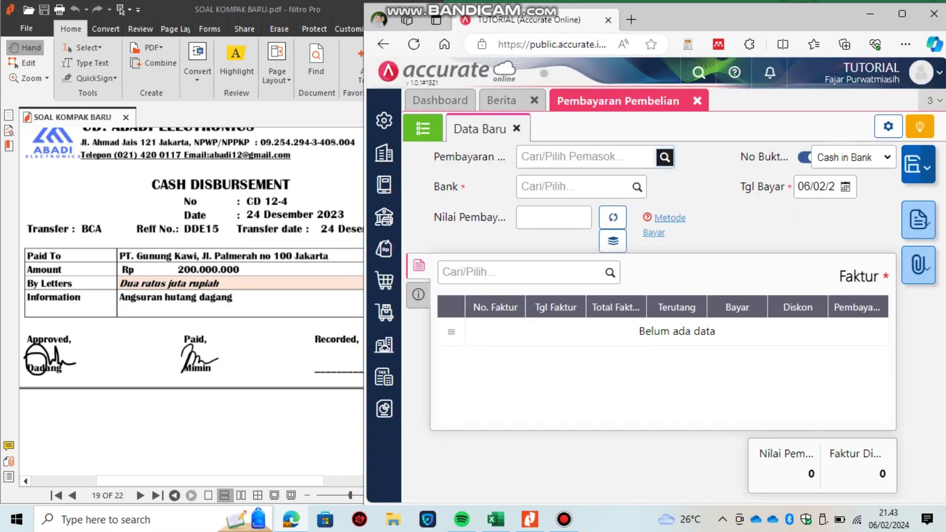
{"action": "left_click", "coordinate": [664, 158]}
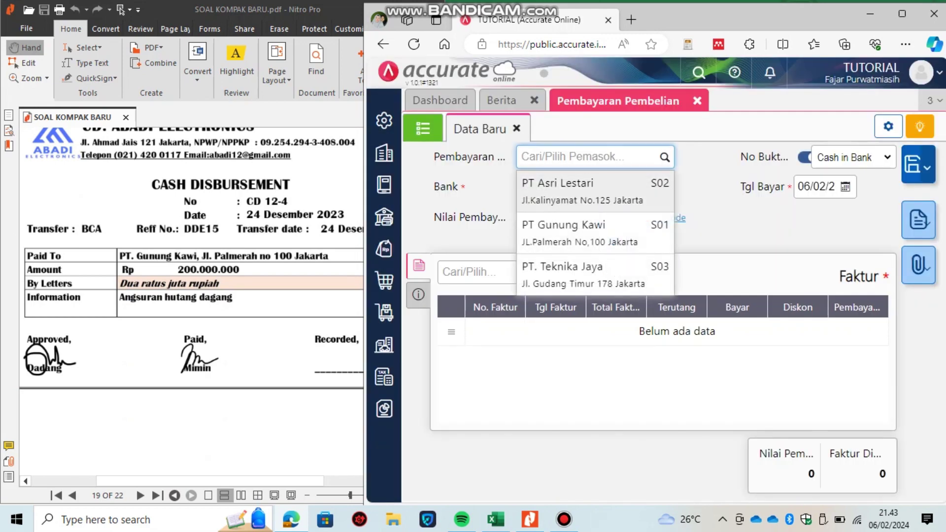
{"action": "left_click", "coordinate": [579, 231]}
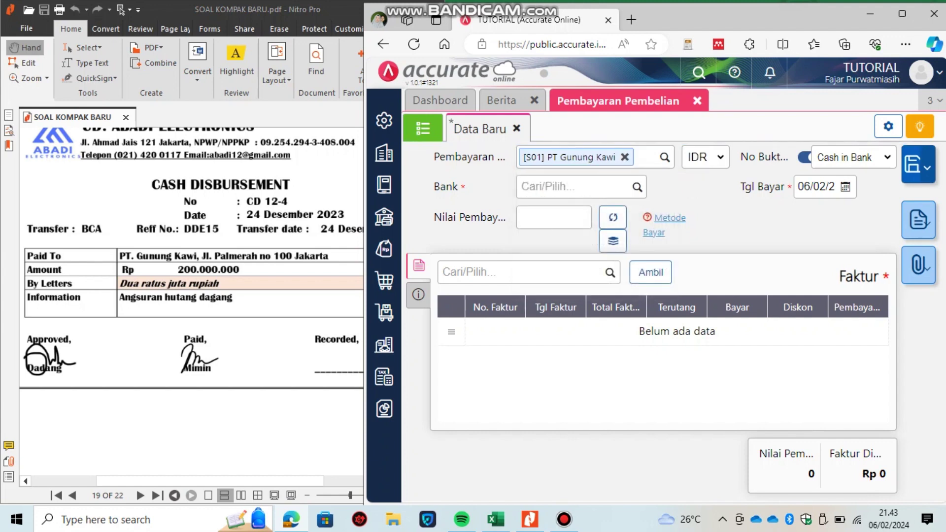
- Switch off automatic numbering for the purchase payment and enter the voucher number CD12-4
{"action": "left_click", "coordinate": [803, 157]}
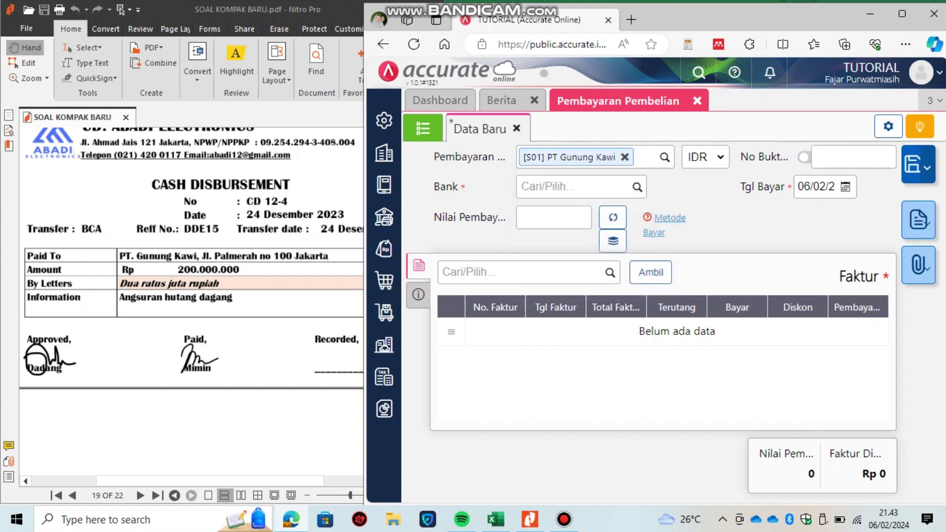
{"action": "left_click", "coordinate": [837, 156]}
{"action": "type", "text": "CD12-4"}
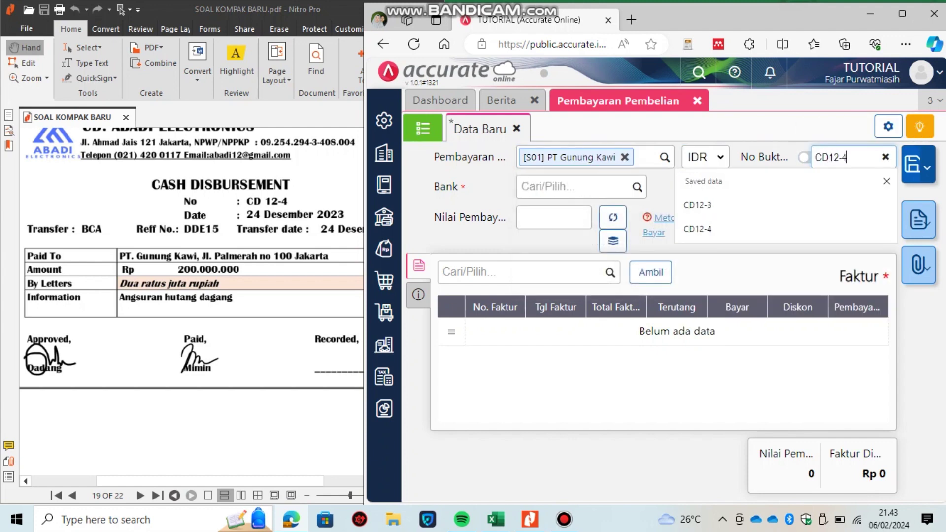
{"action": "key", "text": "Return"}
- Set the payment date to 24/12/2023 and choose Cash in Bank as the paying bank
{"action": "left_click", "coordinate": [818, 186]}
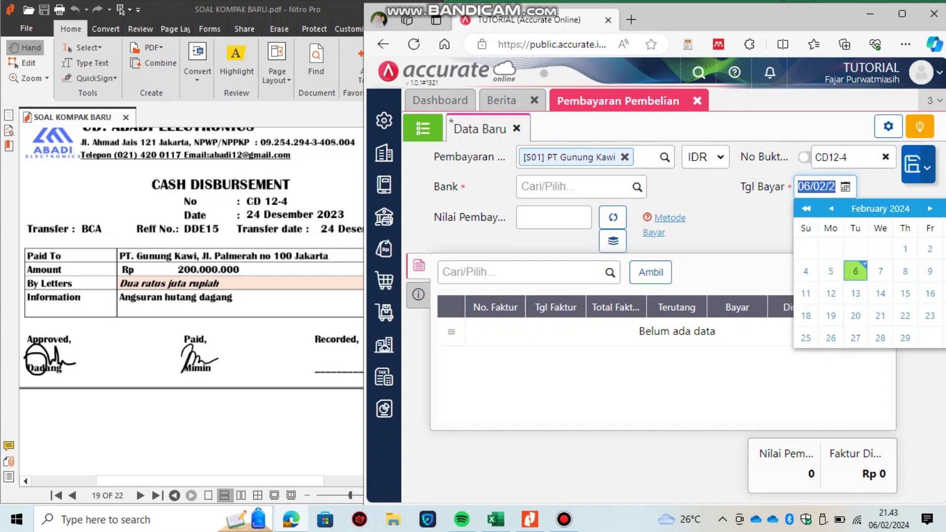
{"action": "type", "text": "24122"}
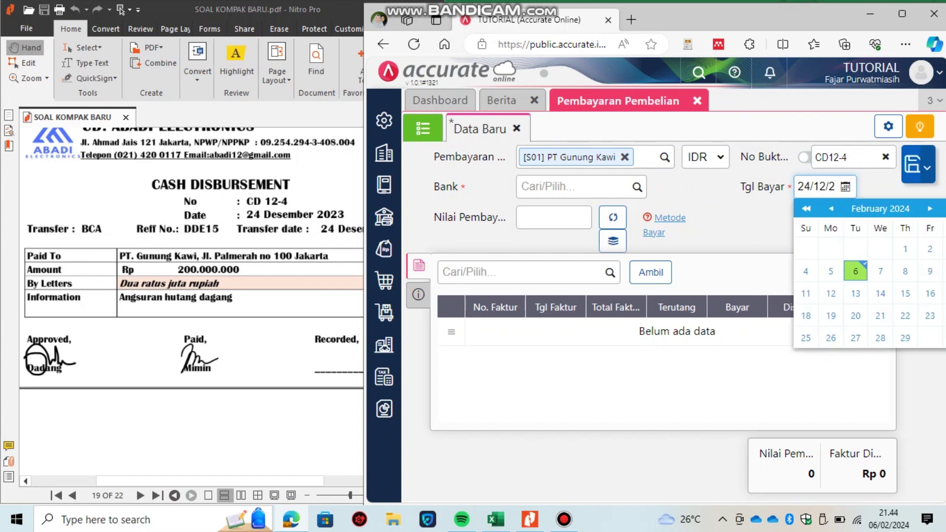
{"action": "type", "text": "023"}
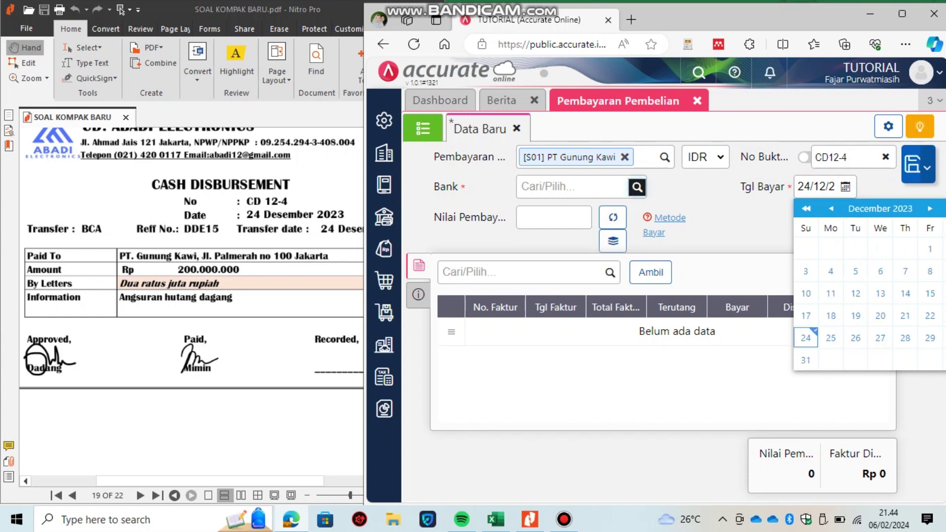
{"action": "key", "text": "Tab"}
{"action": "key", "text": "Return"}
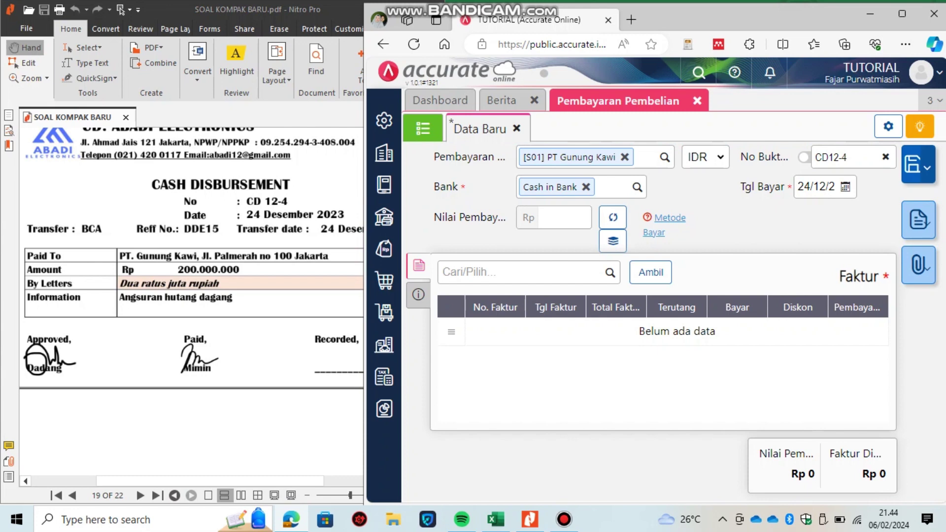
- Add invoice F.105 to the payment with its full amount of Rp 88.800.000
{"action": "left_click", "coordinate": [517, 272]}
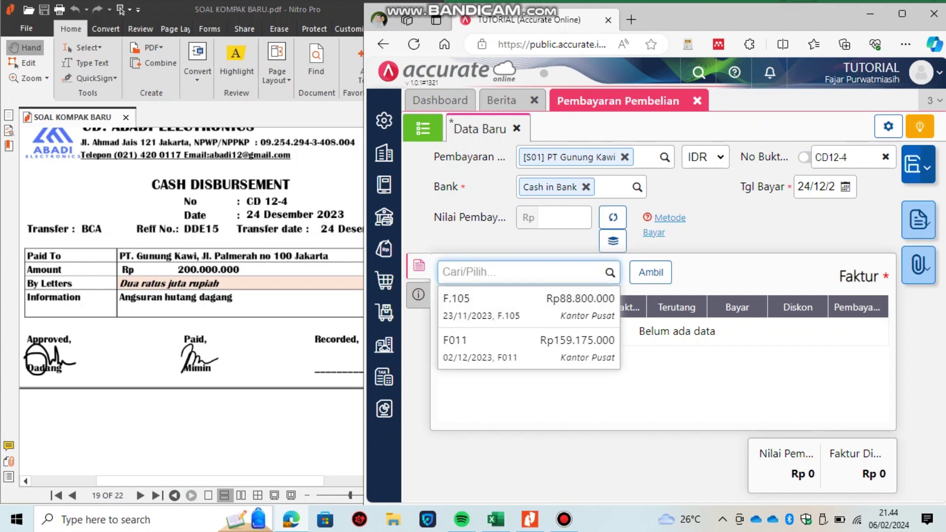
{"action": "key", "text": "Down"}
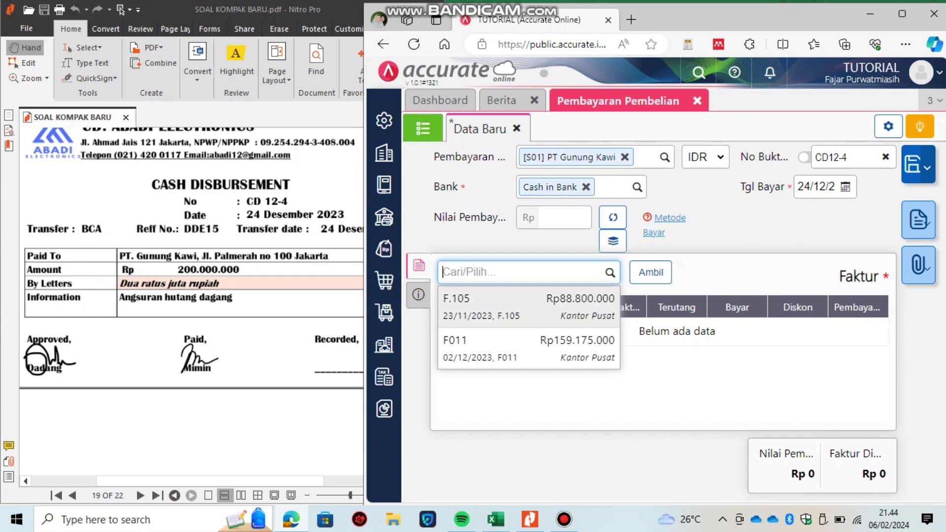
{"action": "key", "text": "Return"}
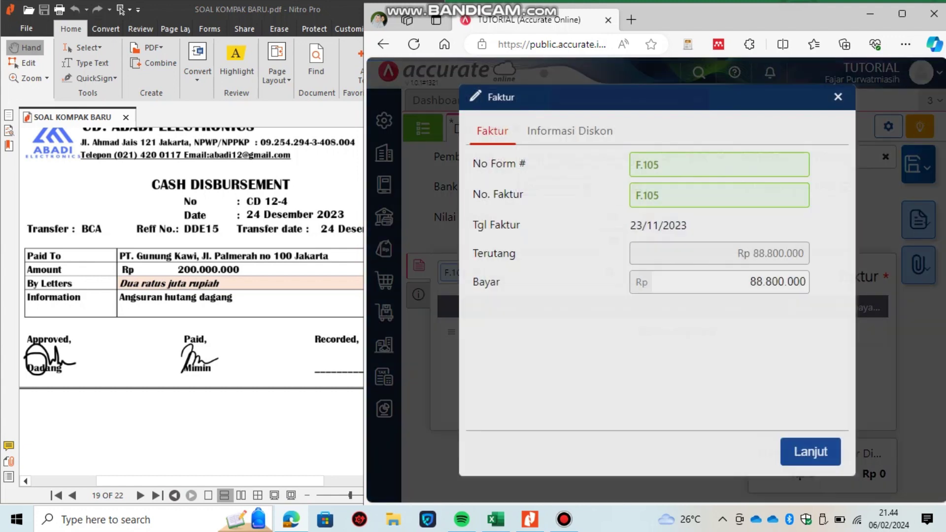
{"action": "key", "text": "Return"}
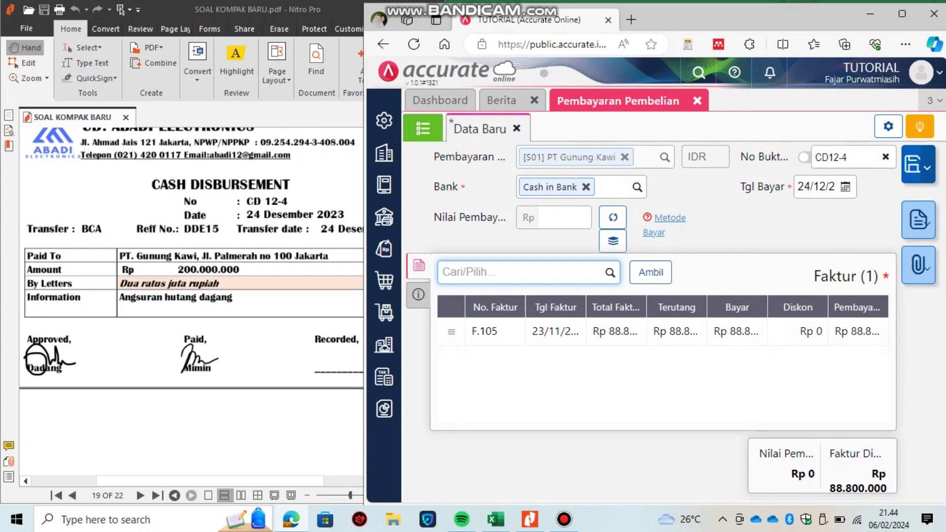
- Switch to Excel and copy the debt installment allocation block G9:L12 to the cells starting at G15
{"action": "left_click", "coordinate": [495, 519]}
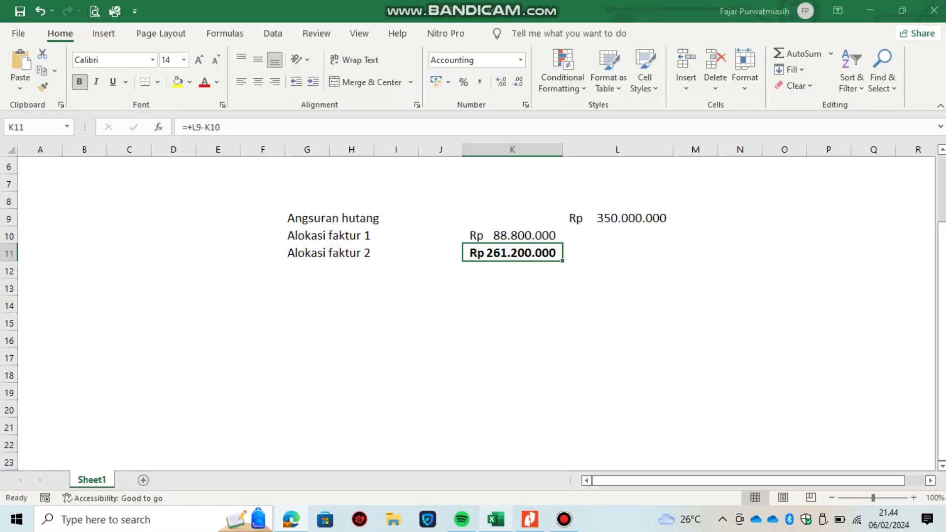
{"action": "left_click", "coordinate": [396, 322]}
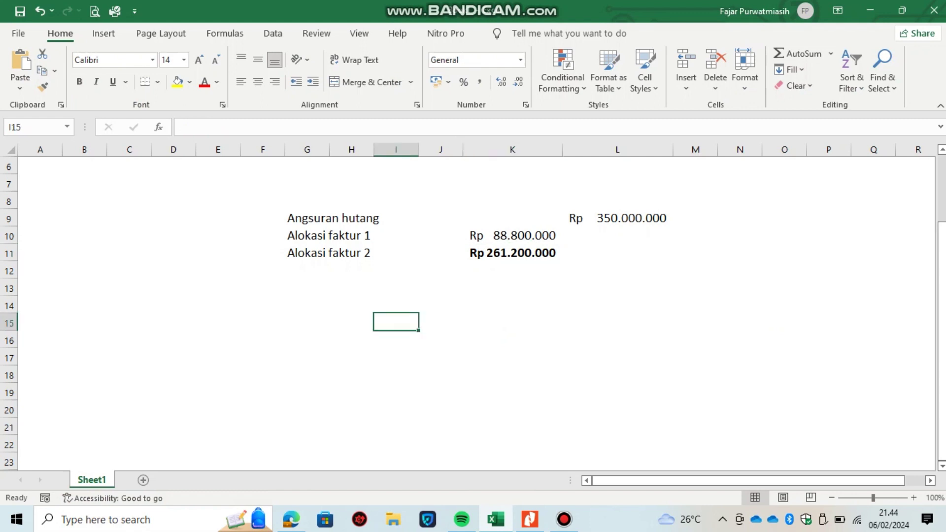
{"action": "left_click_drag", "start_coordinate": [329, 217], "coordinate": [617, 269]}
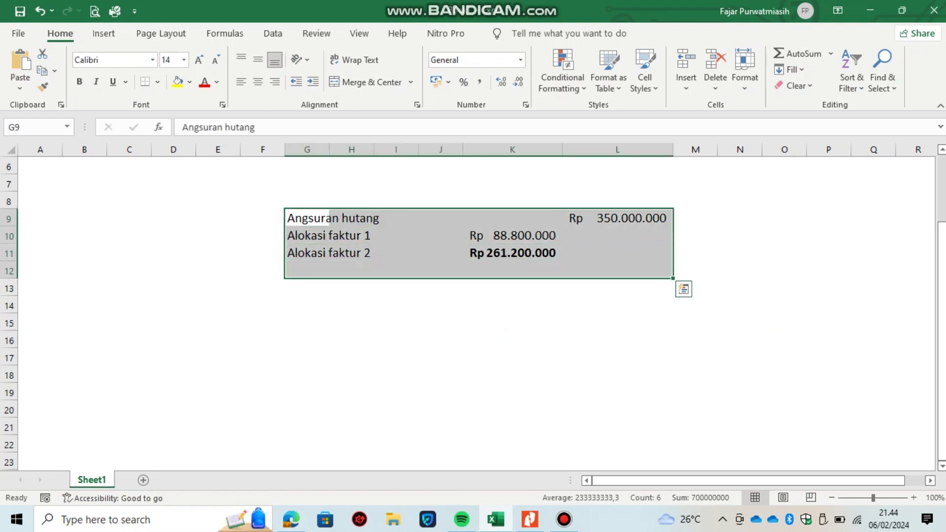
{"action": "key", "text": "ctrl+c"}
{"action": "left_click", "coordinate": [307, 323]}
{"action": "key", "text": "ctrl+v"}
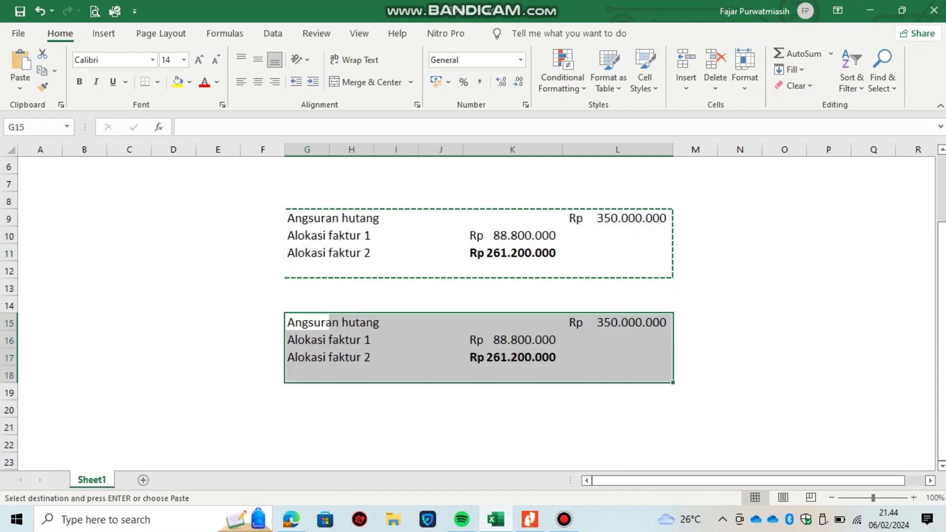
- Set the debt installment amount in cell L15 of the copied block to Rp 200.000.000
{"action": "left_click", "coordinate": [618, 323]}
{"action": "type", "text": "20000"}
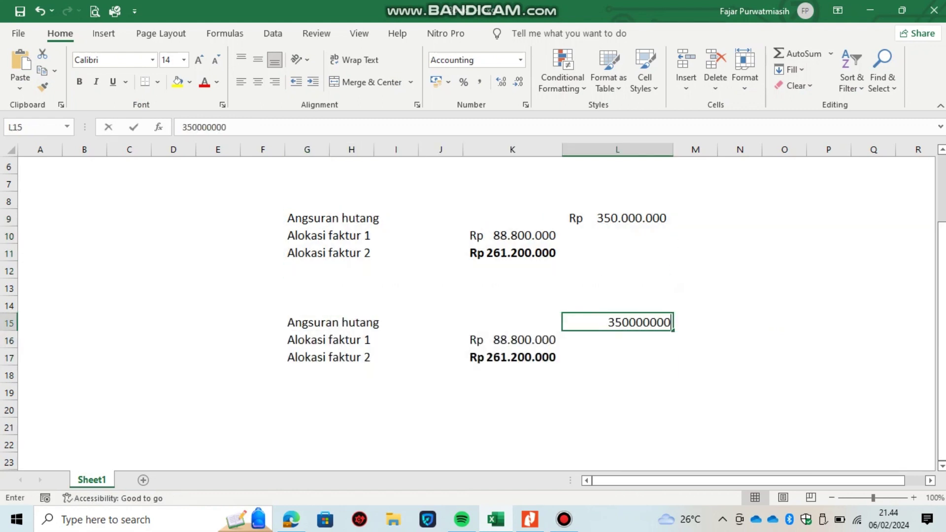
{"action": "type", "text": "000"}
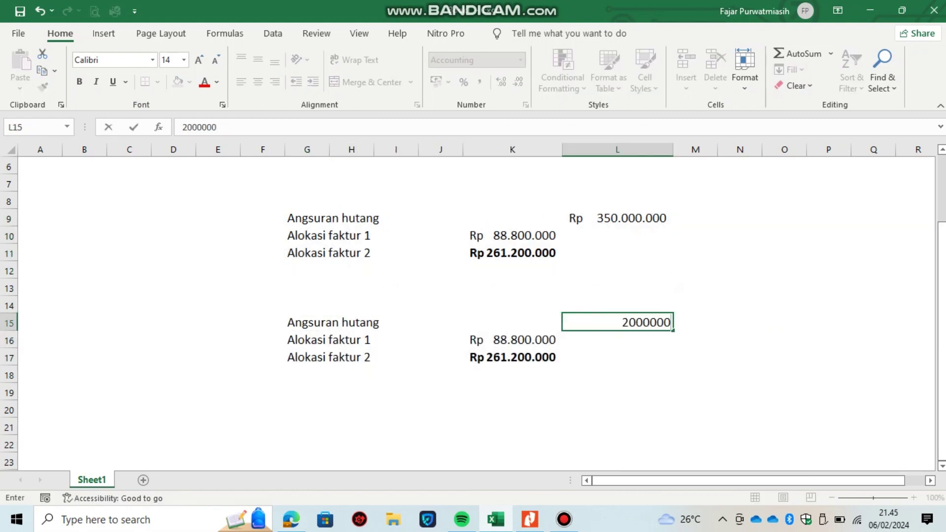
{"action": "key", "text": "Return"}
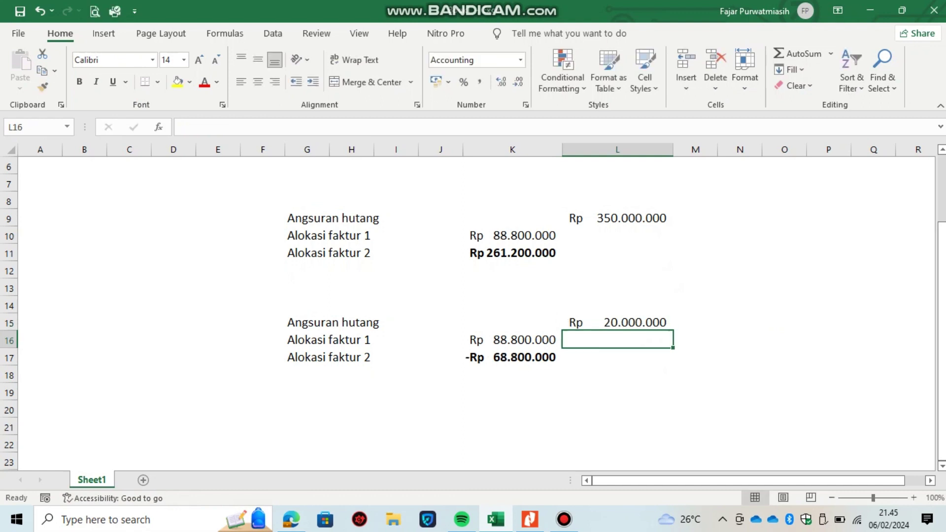
{"action": "key", "text": "Up"}
{"action": "key", "text": "F2"}
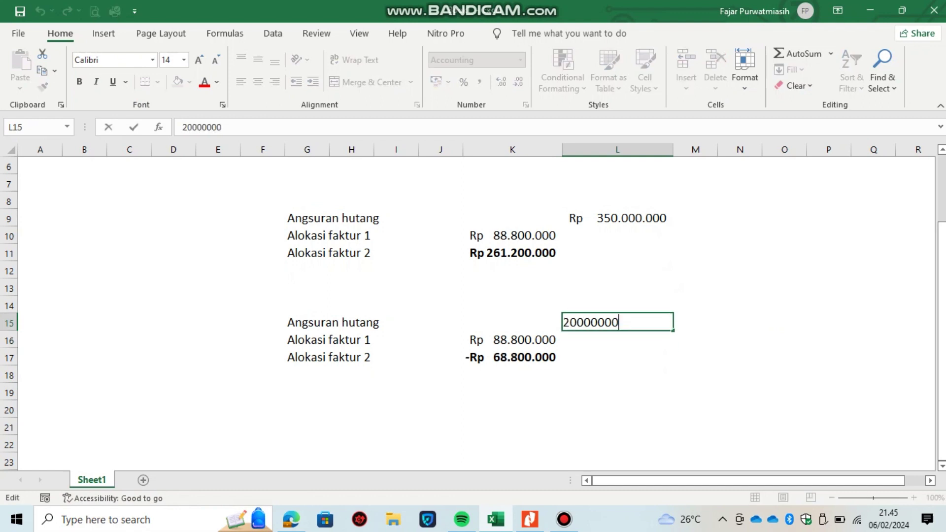
{"action": "type", "text": "0"}
{"action": "key", "text": "Return"}
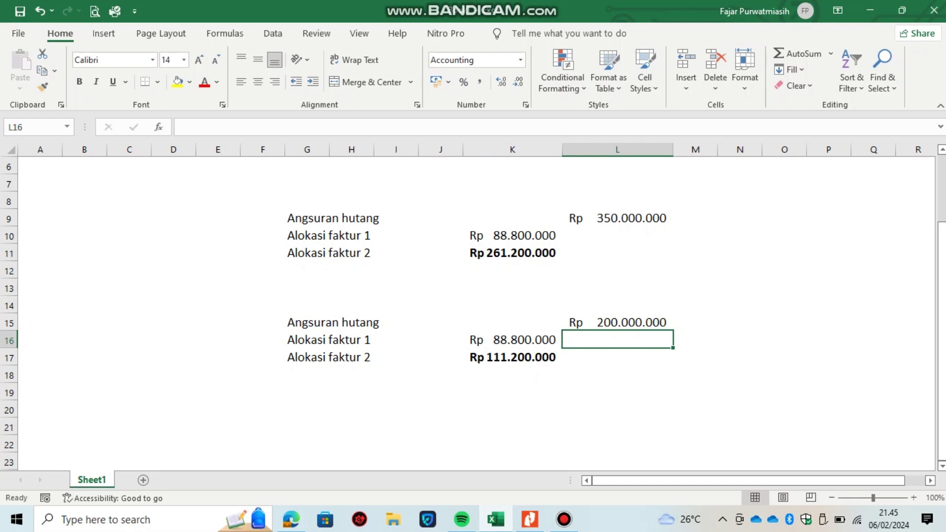
- Return to Accurate Online and add invoice F011 to the payment with a paid amount of Rp 111.200.000
{"action": "left_click", "coordinate": [291, 519]}
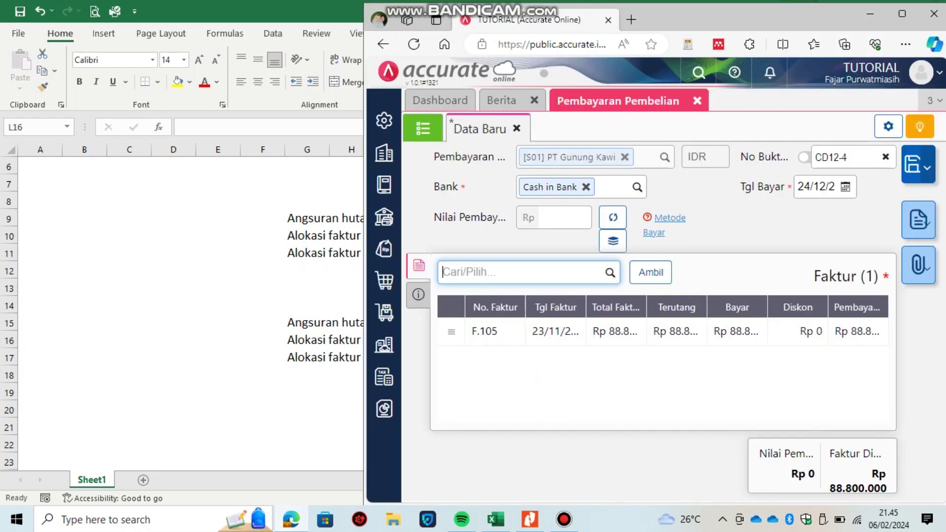
{"action": "left_click", "coordinate": [522, 271]}
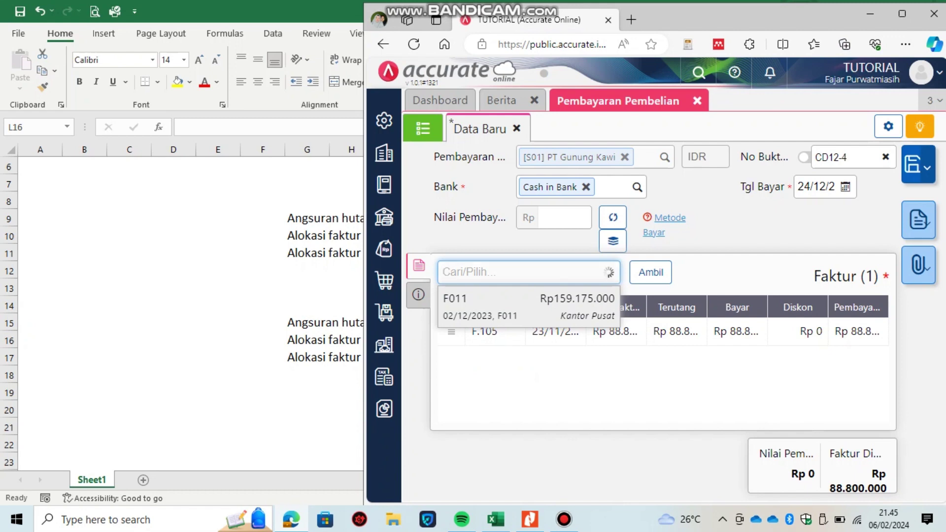
{"action": "key", "text": "Return"}
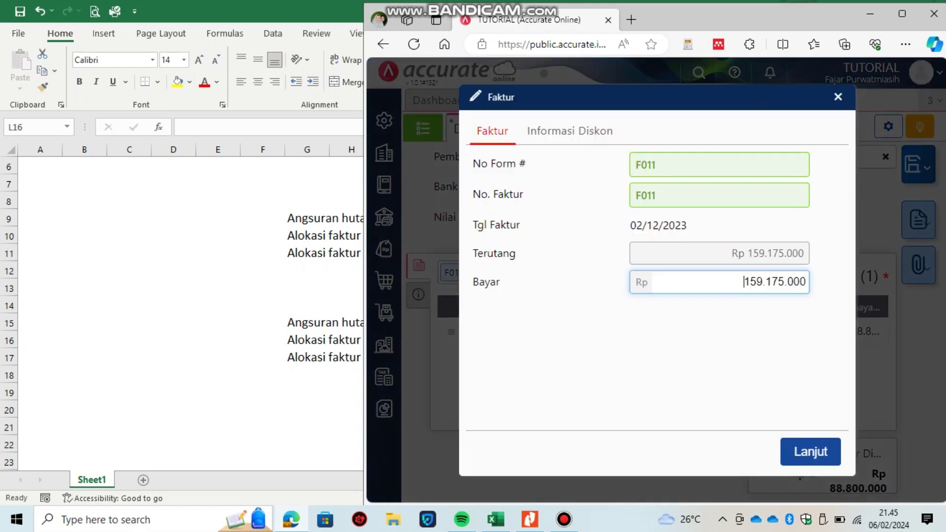
{"action": "key", "text": "Delete"}
{"action": "key", "text": "Delete"}
{"action": "key", "text": "Delete"}
{"action": "key", "text": "Delete"}
{"action": "key", "text": "Delete"}
{"action": "key", "text": "Delete"}
{"action": "key", "text": "Delete"}
{"action": "key", "text": "Delete"}
{"action": "key", "text": "Delete"}
{"action": "key", "text": "Delete"}
{"action": "key", "text": "Delete"}
{"action": "type", "text": "111.200.000"}
{"action": "key", "text": "Return"}
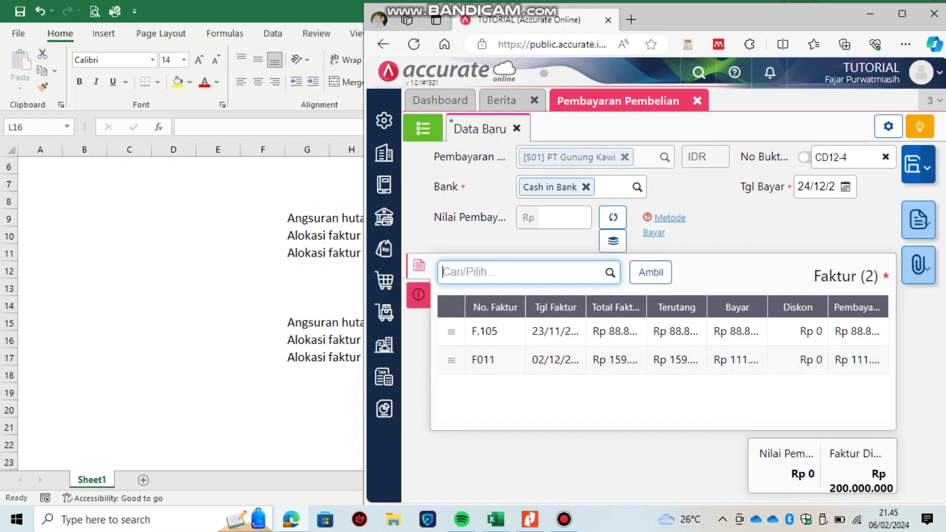
- Set the payment method to bank transfer in the payment's additional info
{"action": "left_click", "coordinate": [419, 294]}
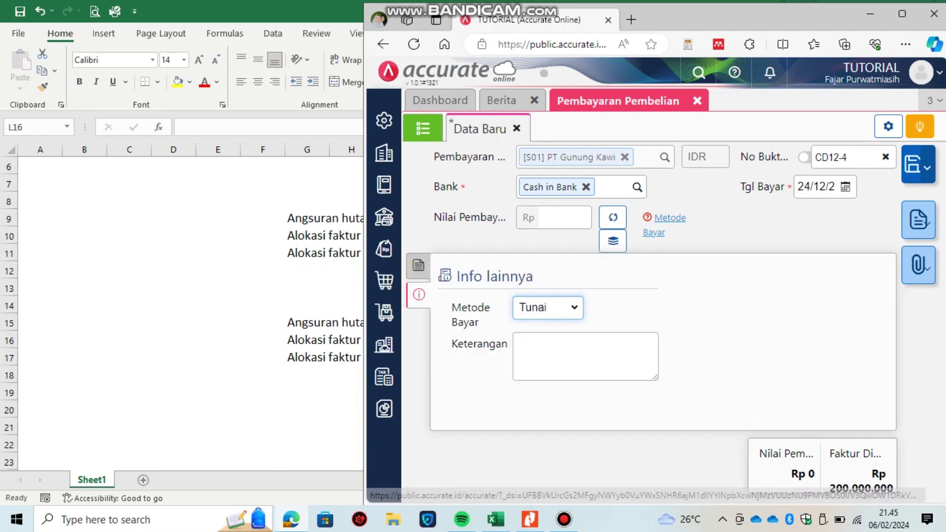
{"action": "key", "text": "alt+Down"}
{"action": "key", "text": "Down"}
{"action": "key", "text": "Down"}
{"action": "key", "text": "Return"}
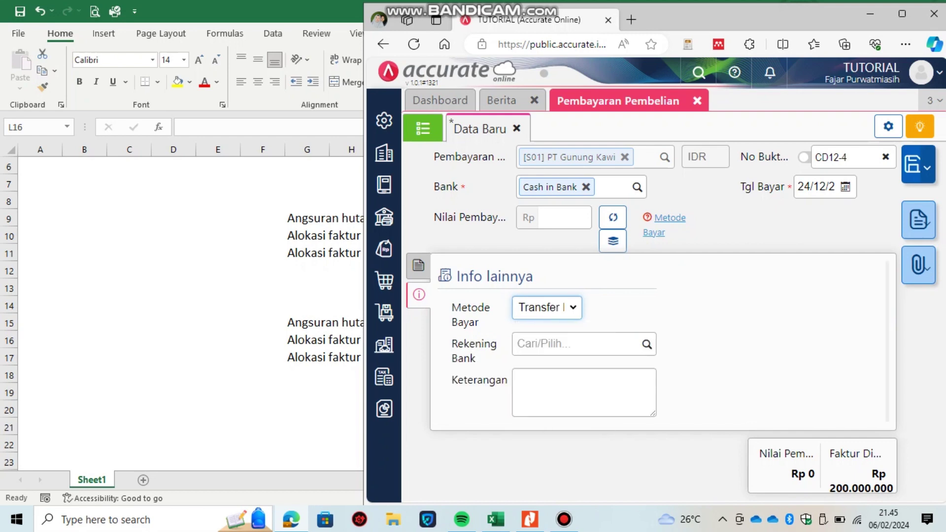
- Enter the payment note "Pembayaran angsuran utang pada PT. Gunung Kawi"
{"action": "left_click", "coordinate": [584, 393]}
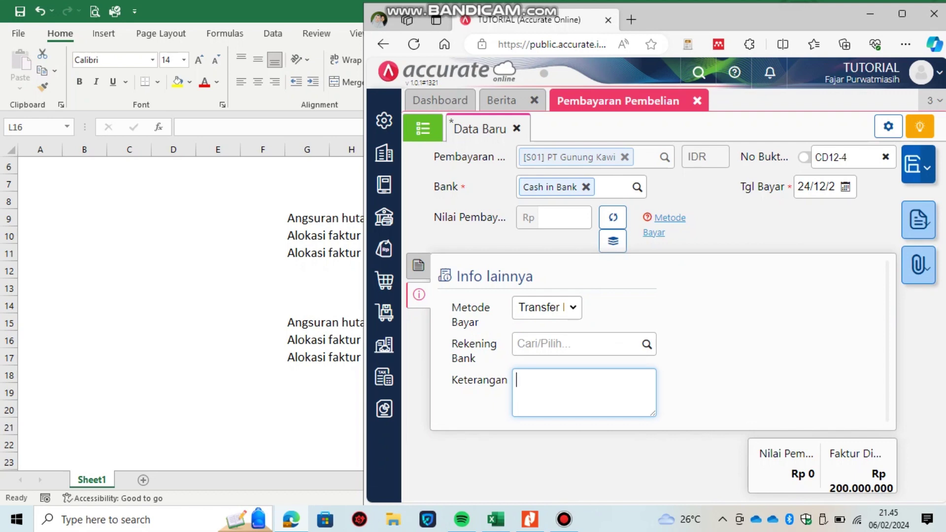
{"action": "type", "text": "Pembayran"}
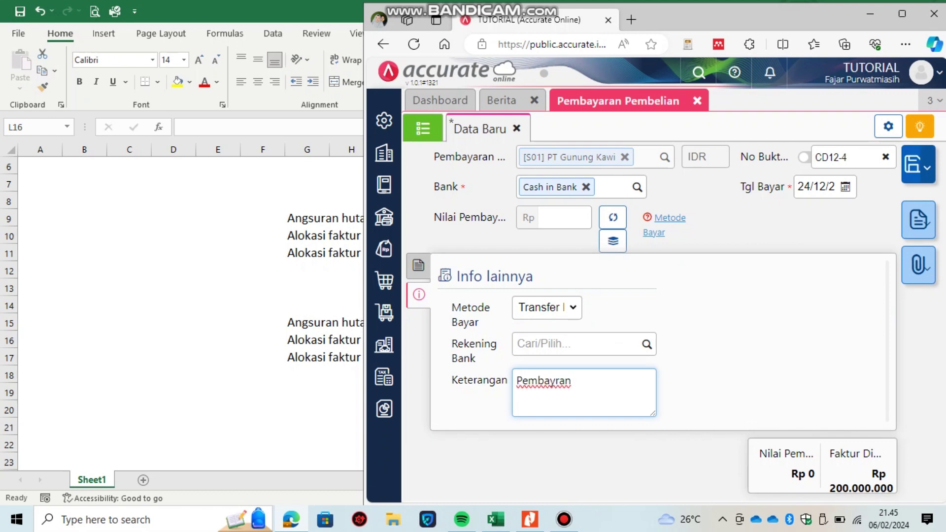
{"action": "key", "text": "BackSpace"}
{"action": "key", "text": "BackSpace"}
{"action": "key", "text": "BackSpace"}
{"action": "type", "text": "aran angsuran "}
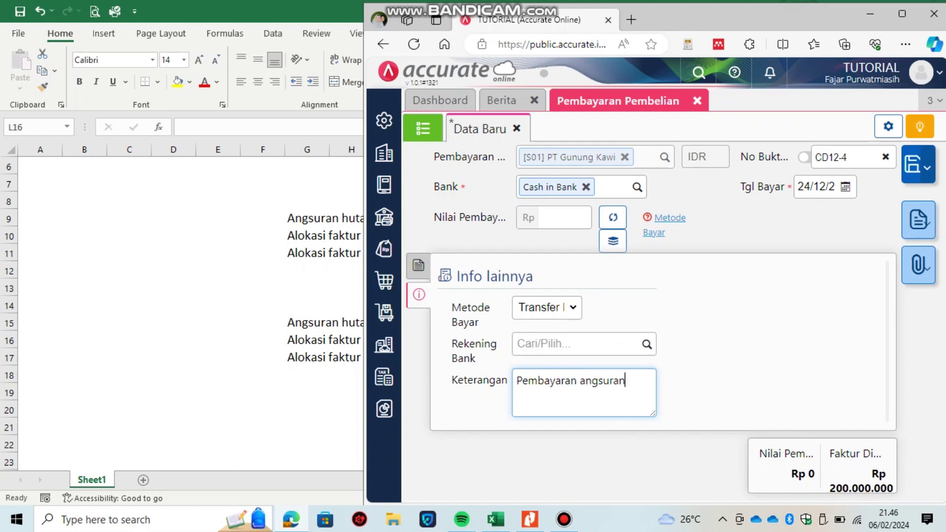
{"action": "type", "text": "utang pada PT. Gun"}
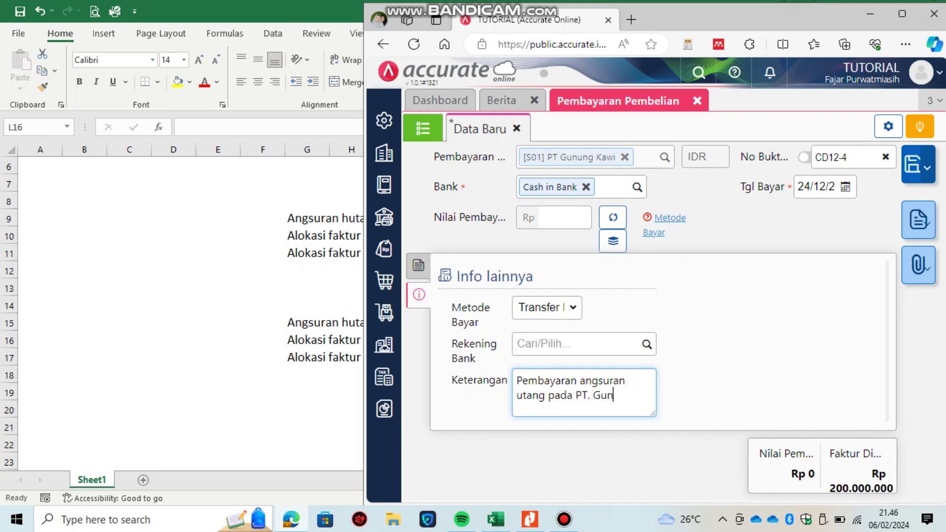
{"action": "type", "text": "ung Kawi"}
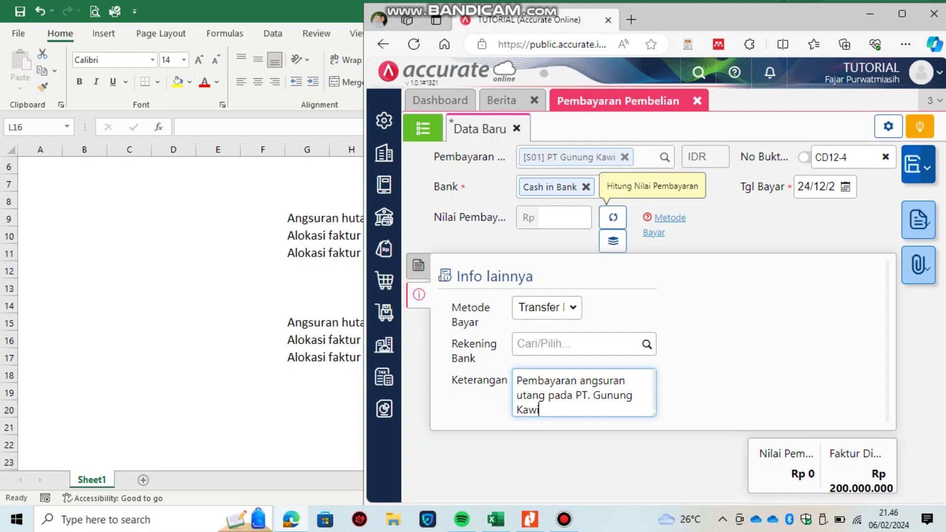
- Calculate the payment value from the selected invoices, and save and close the purchase payment
{"action": "left_click", "coordinate": [612, 217]}
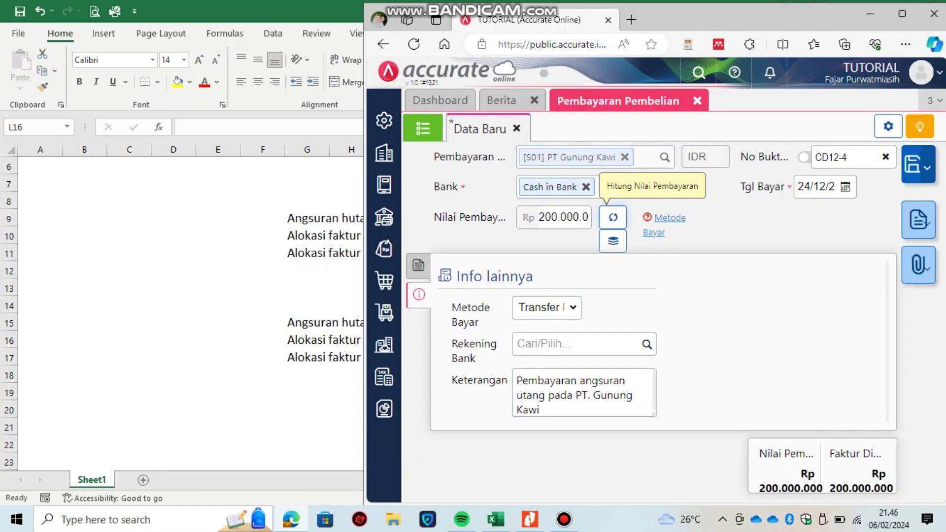
{"action": "key", "text": "ctrl+s"}
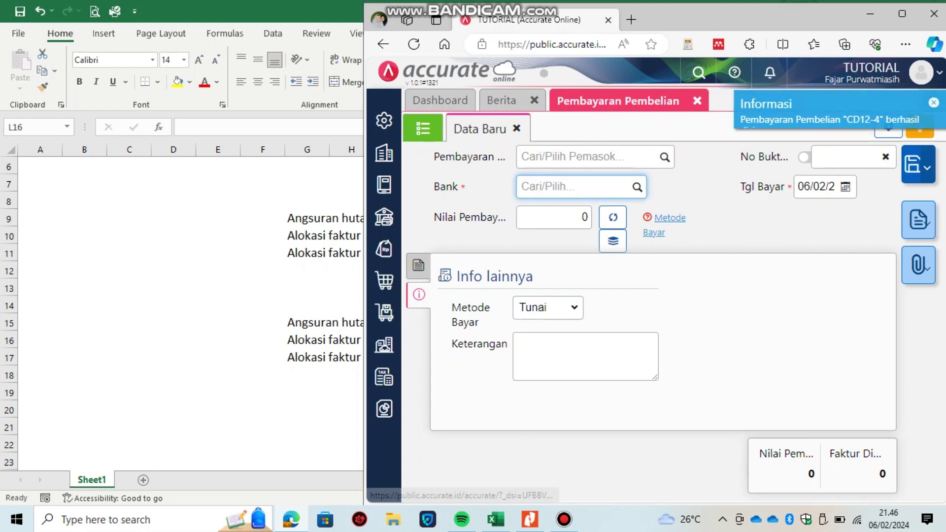
{"action": "left_click", "coordinate": [696, 101]}
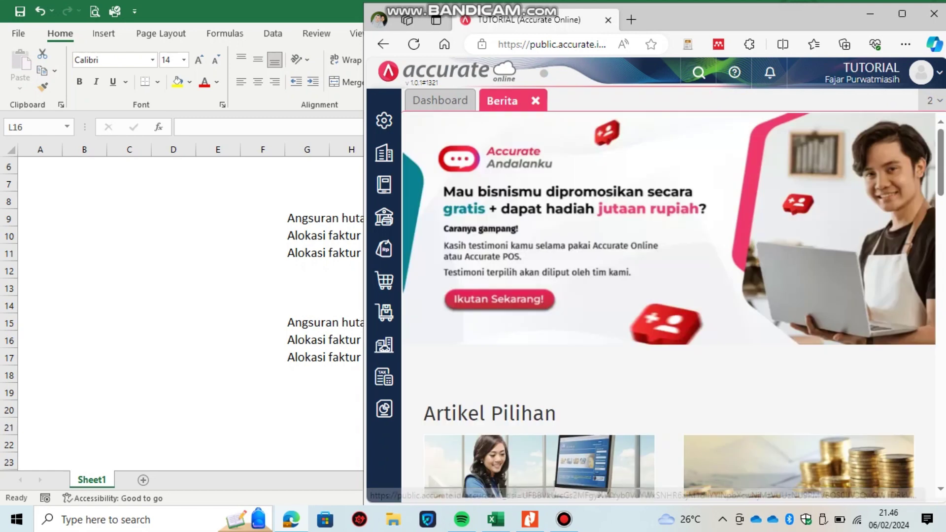
- Switch back to the cash disbursement vouchers in Nitro Pro
{"action": "key", "text": "super+e"}
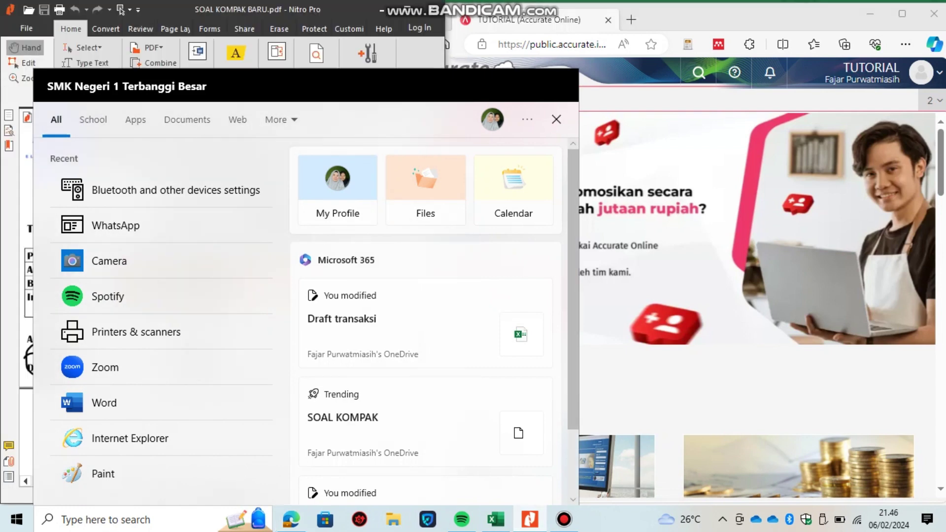
{"action": "key", "text": "Escape"}
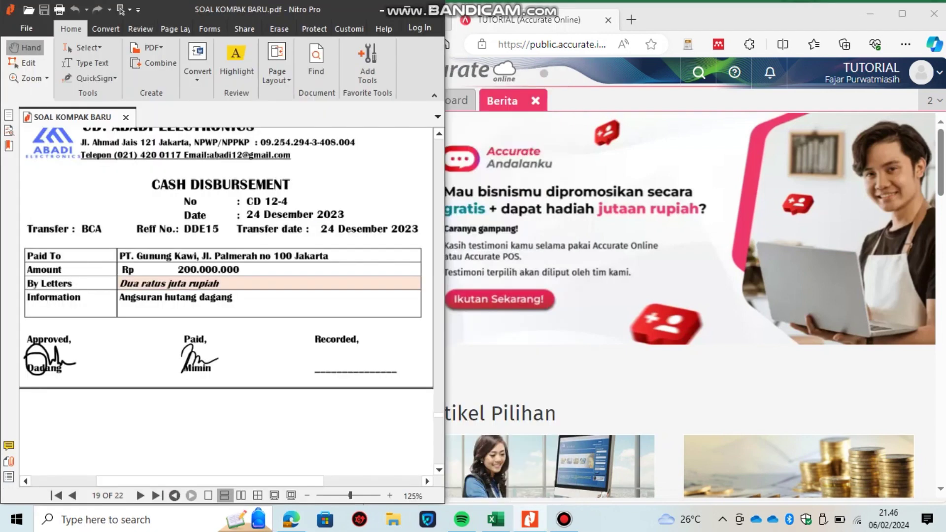
- Find voucher CD 12-5 in the PDF, switch to Accurate Online, and start a new purchase payment for supplier PT Asri Lestari
{"action": "scroll", "coordinate": [227, 256], "scroll_direction": "down", "scroll_amount": 5}
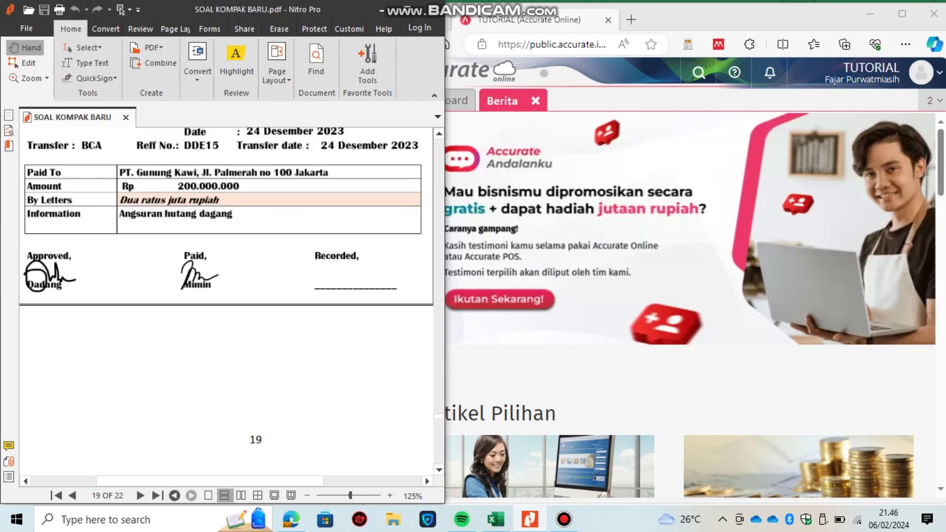
{"action": "scroll", "coordinate": [226, 300], "scroll_direction": "down", "scroll_amount": 5}
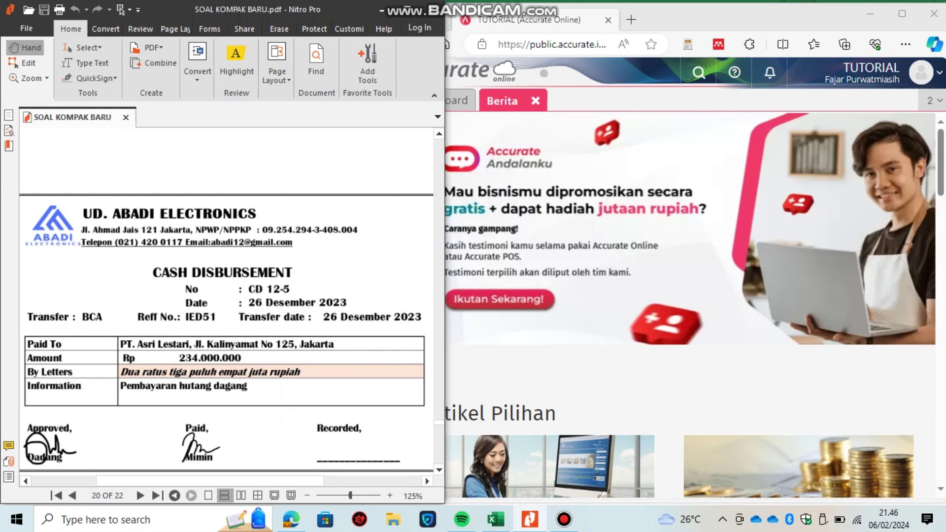
{"action": "scroll", "coordinate": [227, 296], "scroll_direction": "down", "scroll_amount": 1}
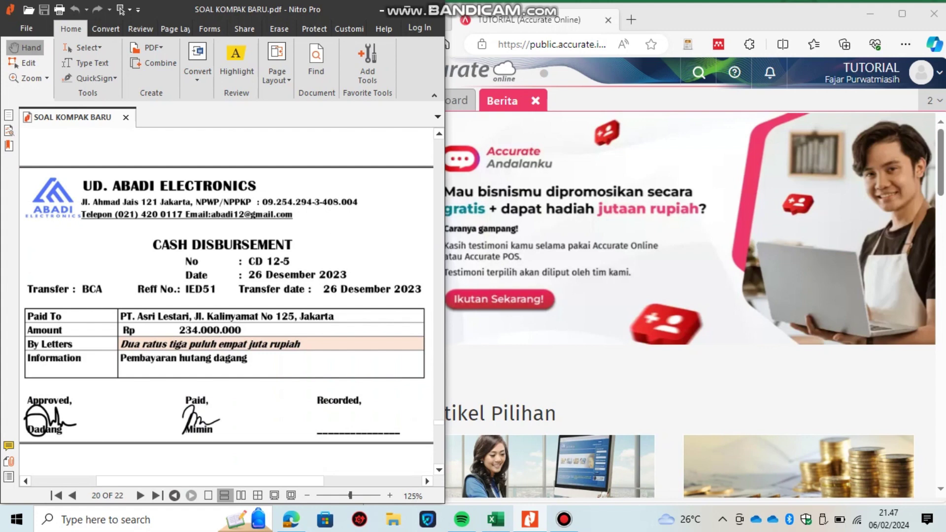
{"action": "left_click", "coordinate": [458, 276]}
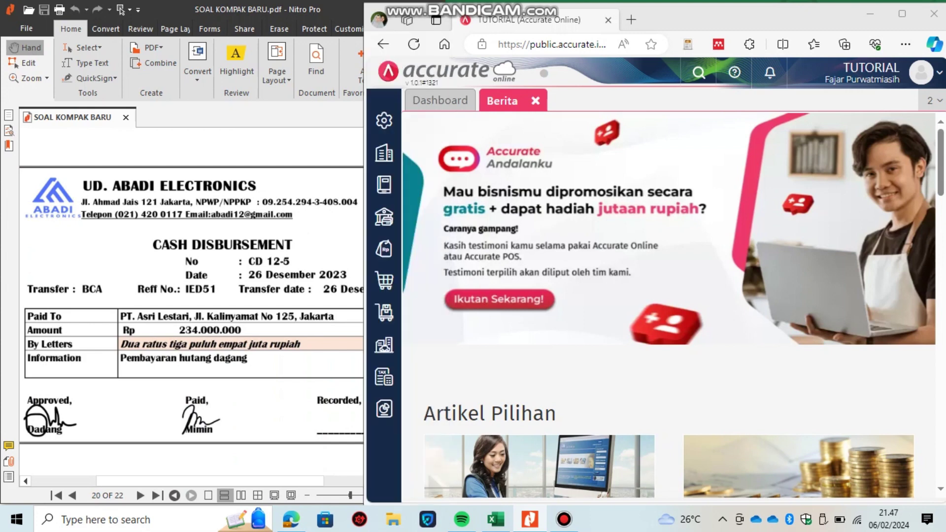
{"action": "left_click", "coordinate": [384, 280]}
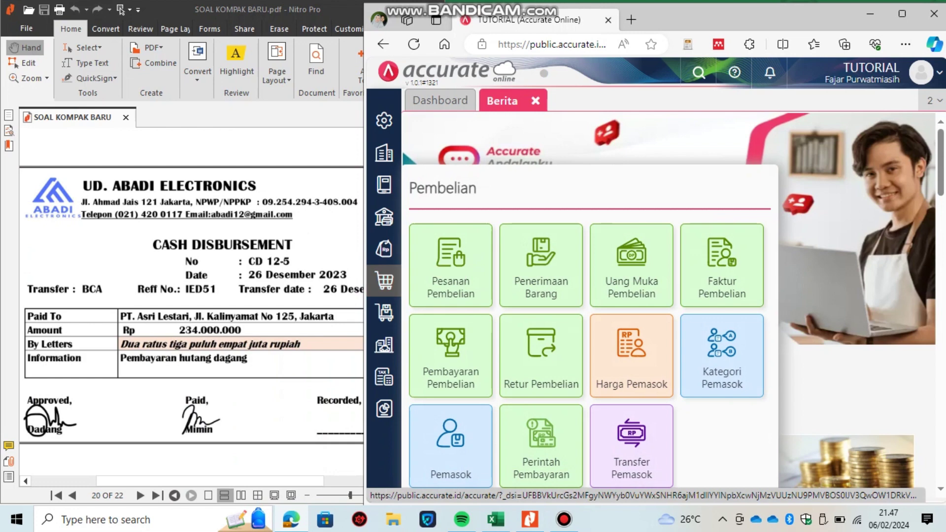
{"action": "left_click", "coordinate": [450, 355]}
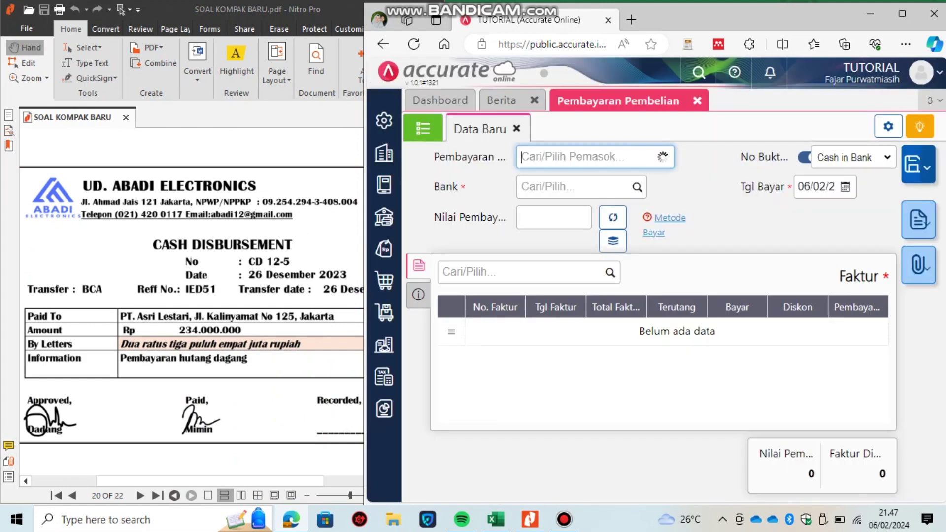
{"action": "key", "text": "Return"}
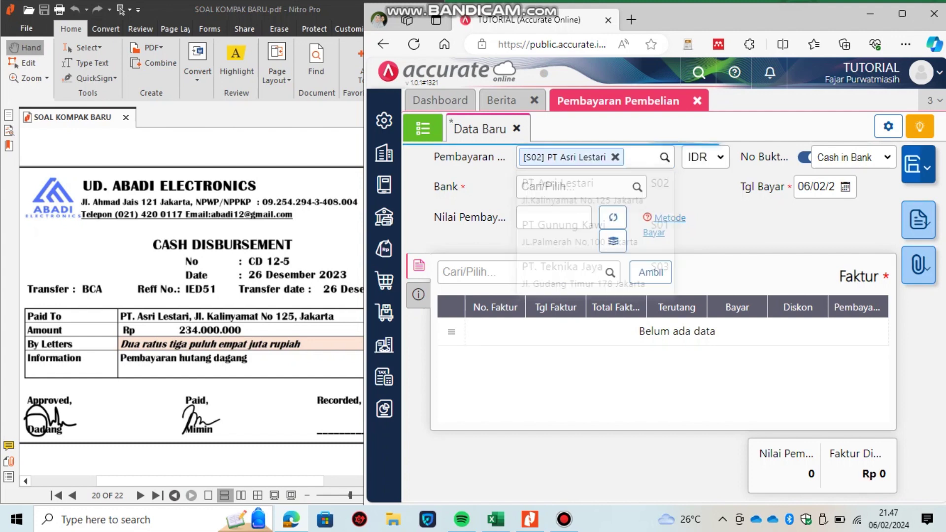
- Turn off automatic numbering, enter the voucher number CD12-5, and set the payment date to 26 December 2023
{"action": "left_click", "coordinate": [804, 156]}
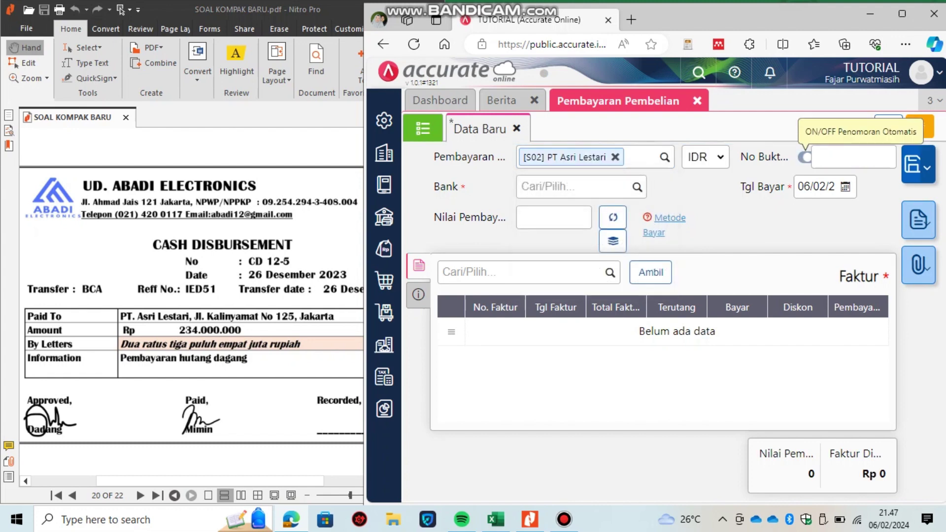
{"action": "left_click", "coordinate": [837, 157]}
{"action": "type", "text": "CD"}
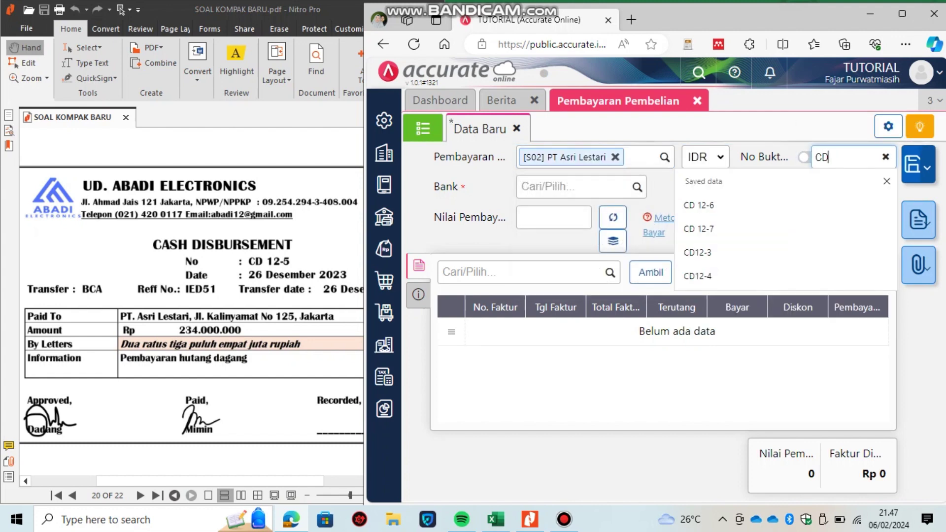
{"action": "type", "text": "12-5"}
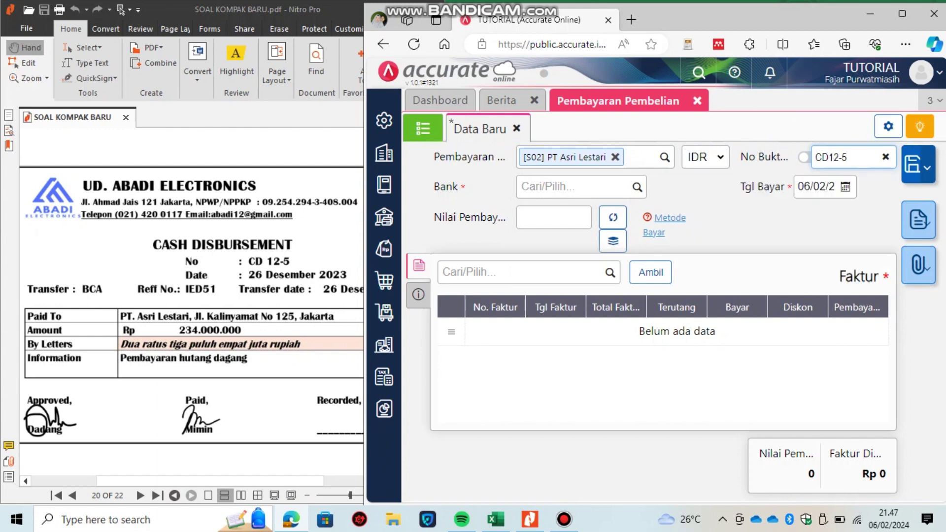
{"action": "key", "text": "Tab"}
{"action": "type", "text": "26/12/2"}
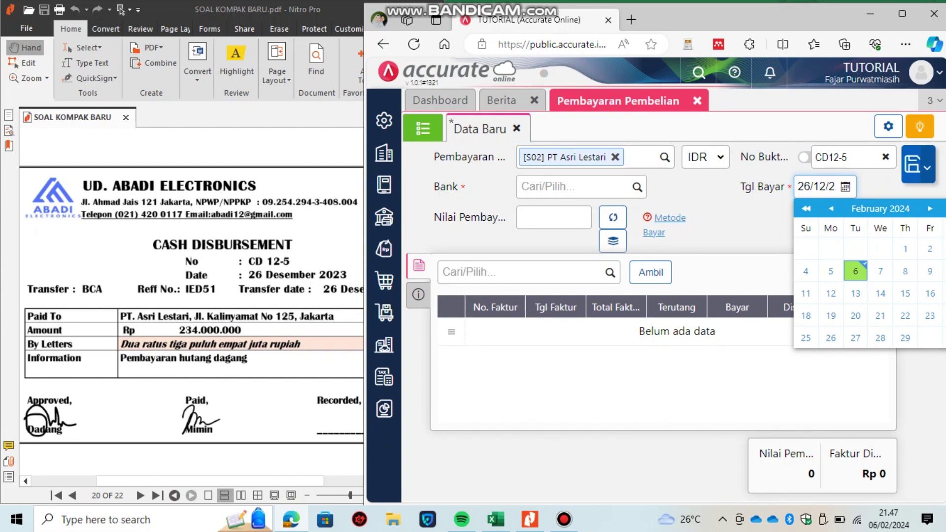
- Set the bank to Cash in Bank and add invoice F.389 to the payment at its full outstanding amount
{"action": "left_click", "coordinate": [636, 187]}
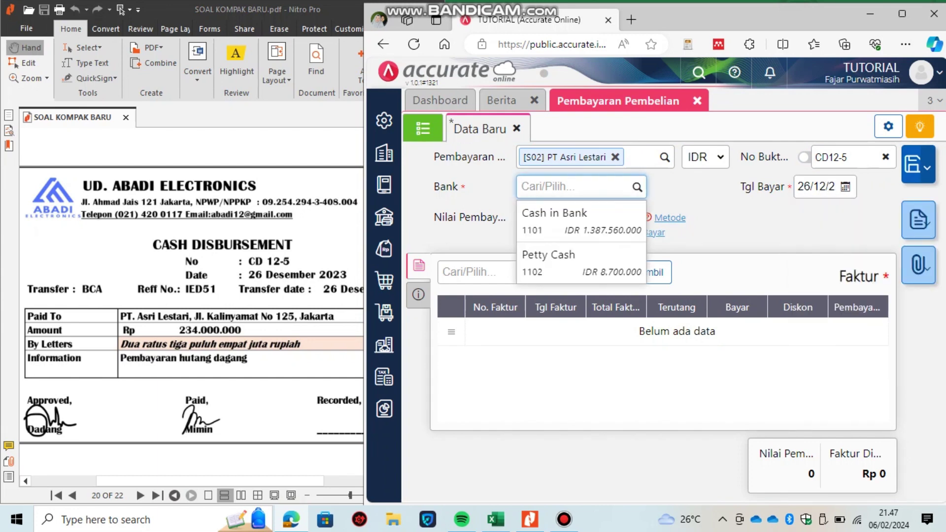
{"action": "left_click", "coordinate": [580, 220]}
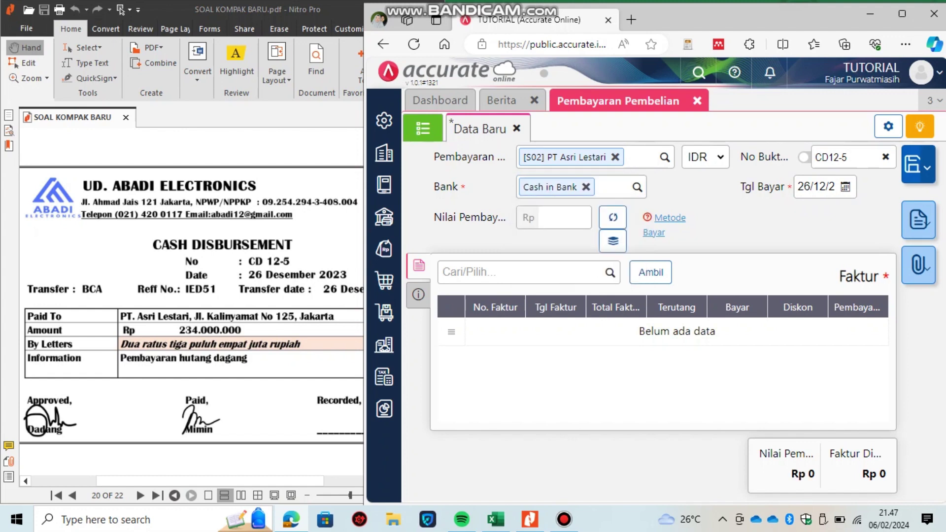
{"action": "left_click", "coordinate": [609, 272]}
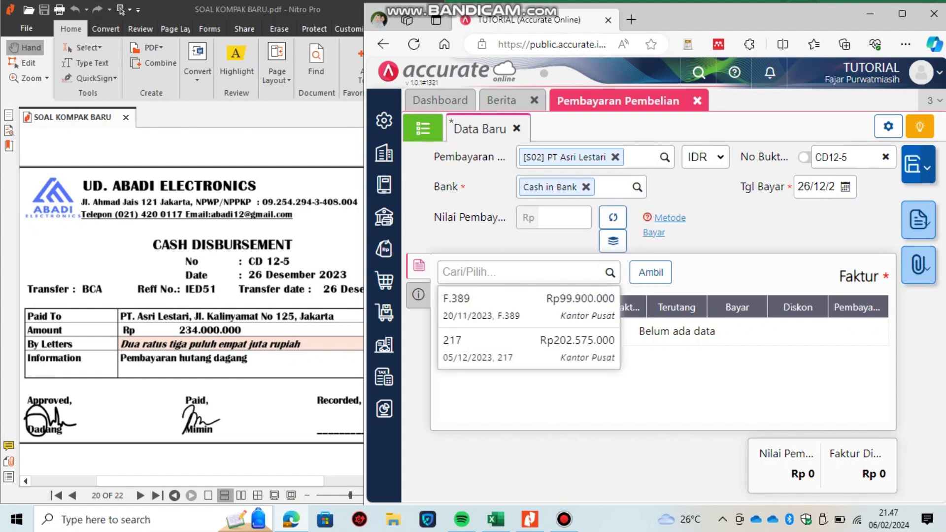
{"action": "left_click", "coordinate": [610, 272]}
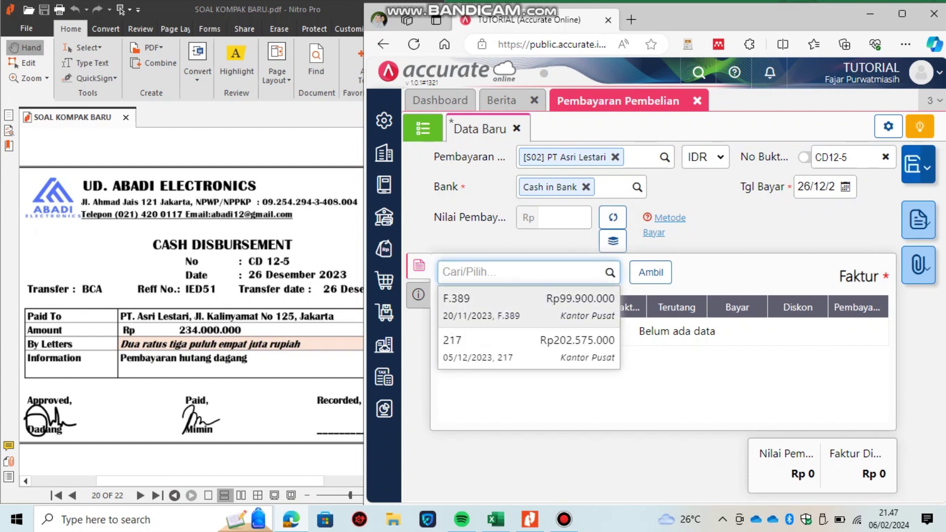
{"action": "key", "text": "Return"}
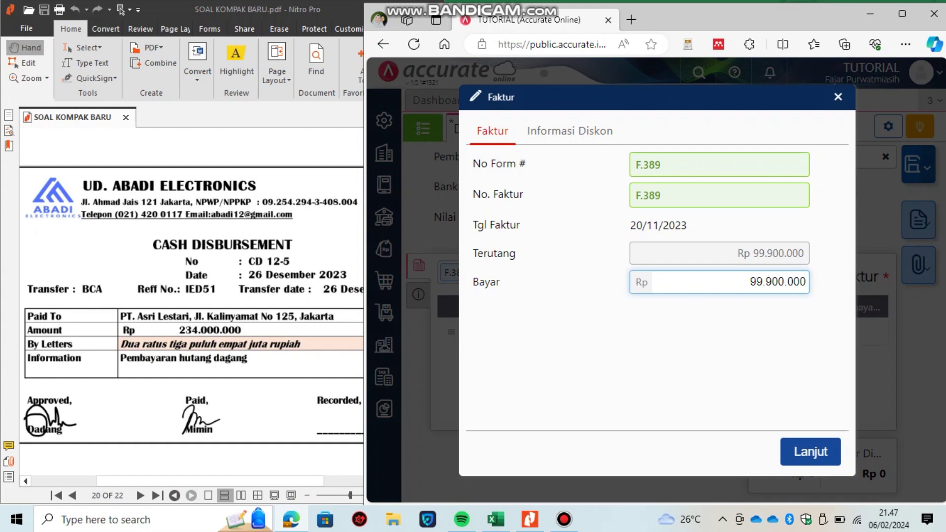
{"action": "key", "text": "Return"}
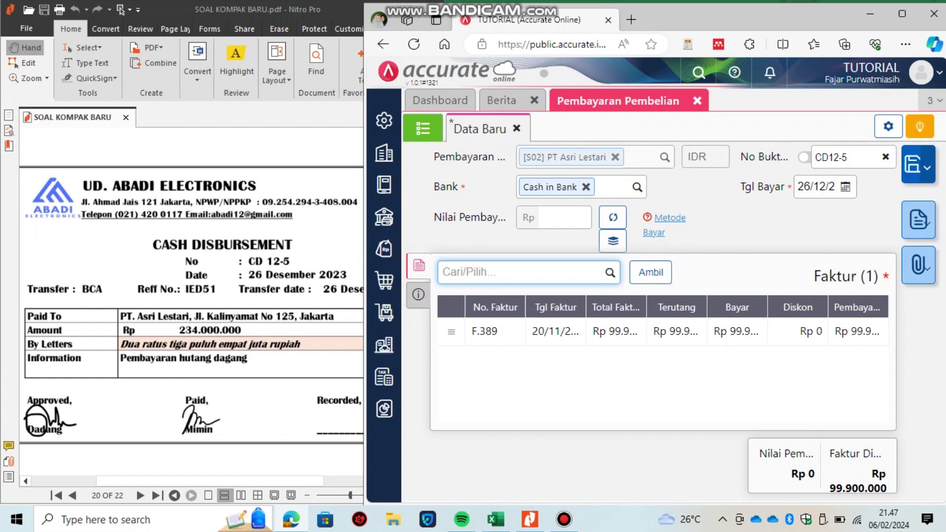
- Switch to Excel and copy the second installment allocation block, G15:L18, to a new block starting at G22
{"action": "left_click", "coordinate": [495, 519]}
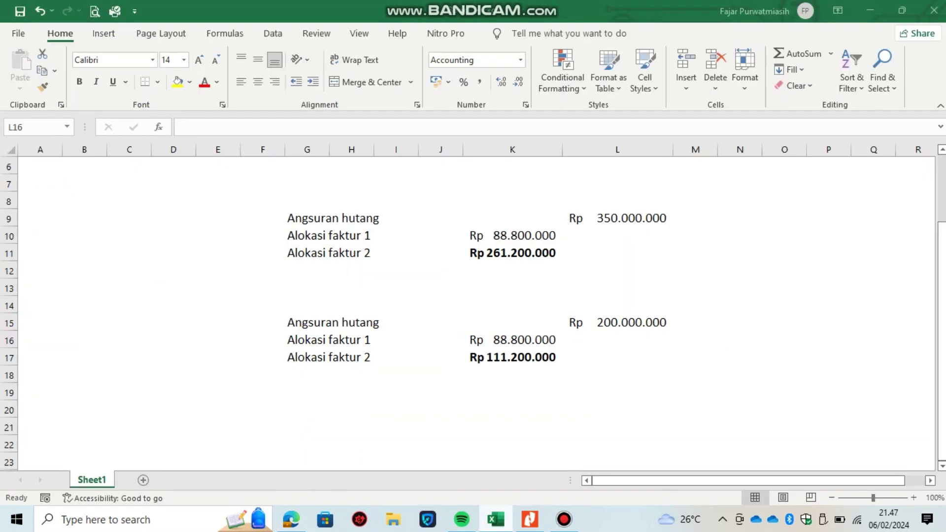
{"action": "left_click_drag", "start_coordinate": [305, 322], "coordinate": [670, 377]}
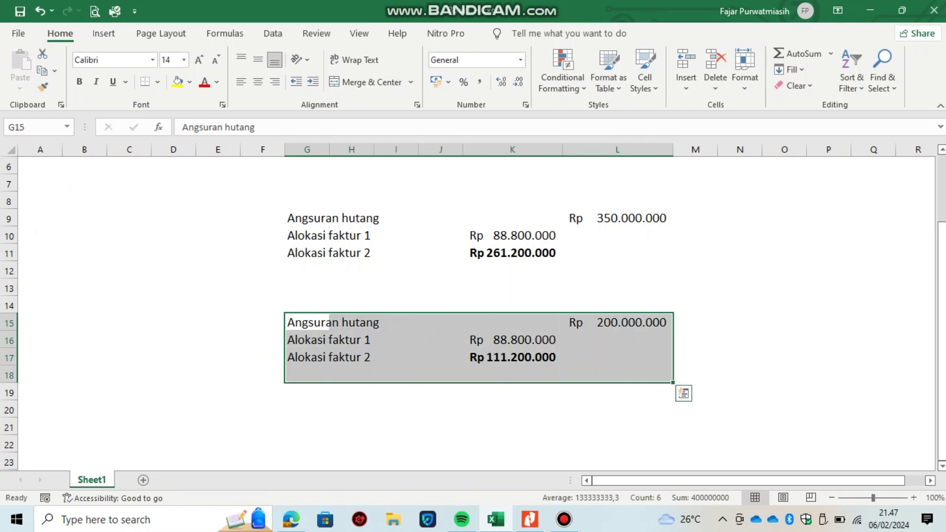
{"action": "key", "text": "ctrl+c"}
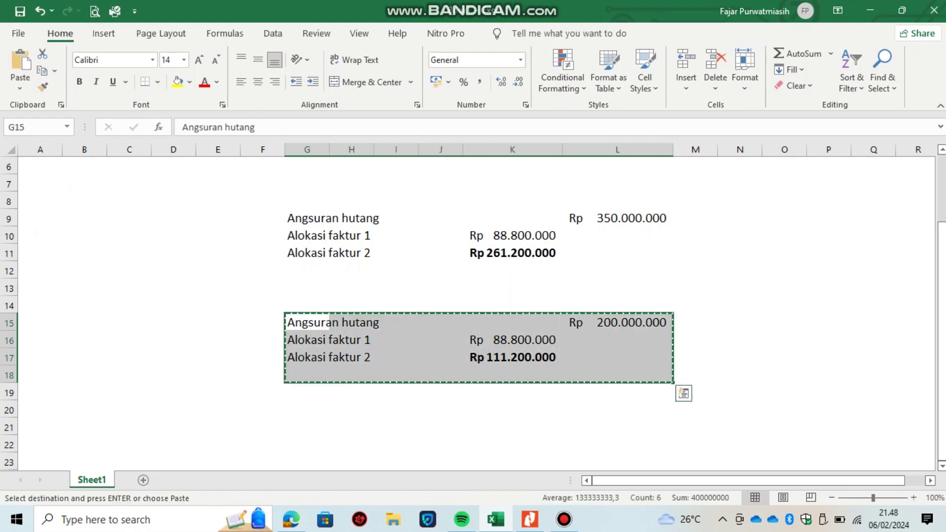
{"action": "left_click", "coordinate": [307, 444]}
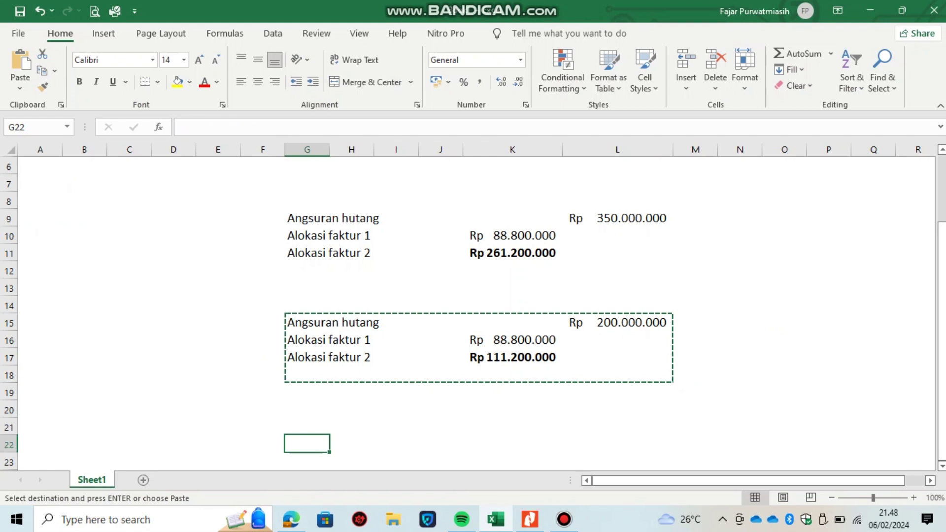
{"action": "key", "text": "ctrl+v"}
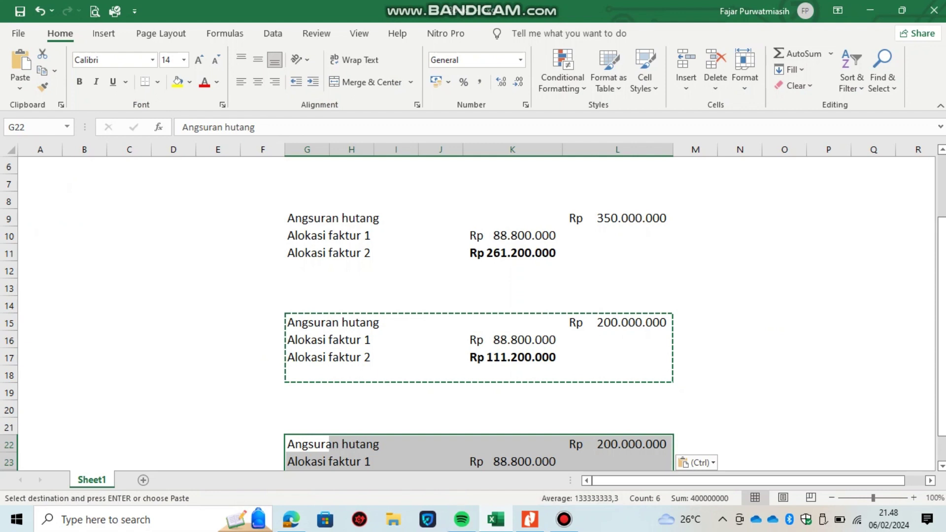
- Set the Angsuran hutang amount of the new block in L22 to 234000000
{"action": "left_click", "coordinate": [617, 444]}
{"action": "type", "text": "234"}
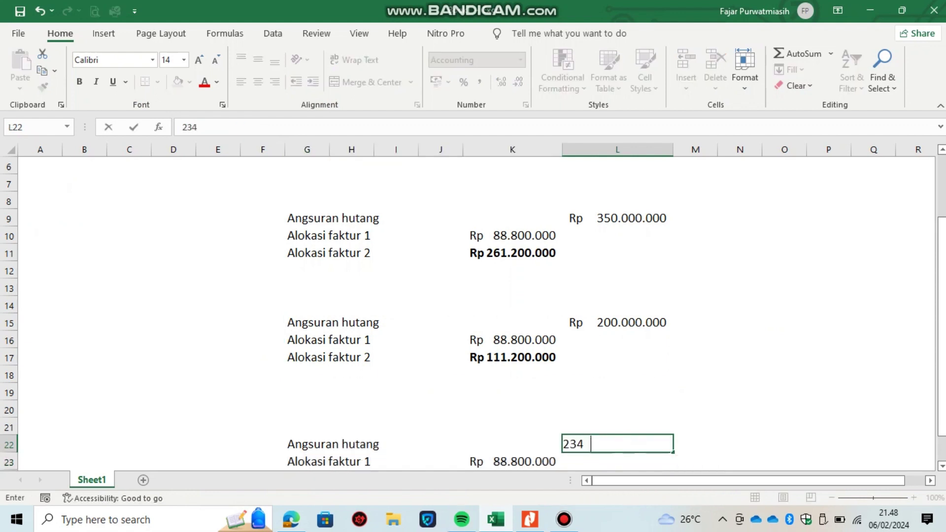
{"action": "type", "text": "000000"}
{"action": "key", "text": "Return"}
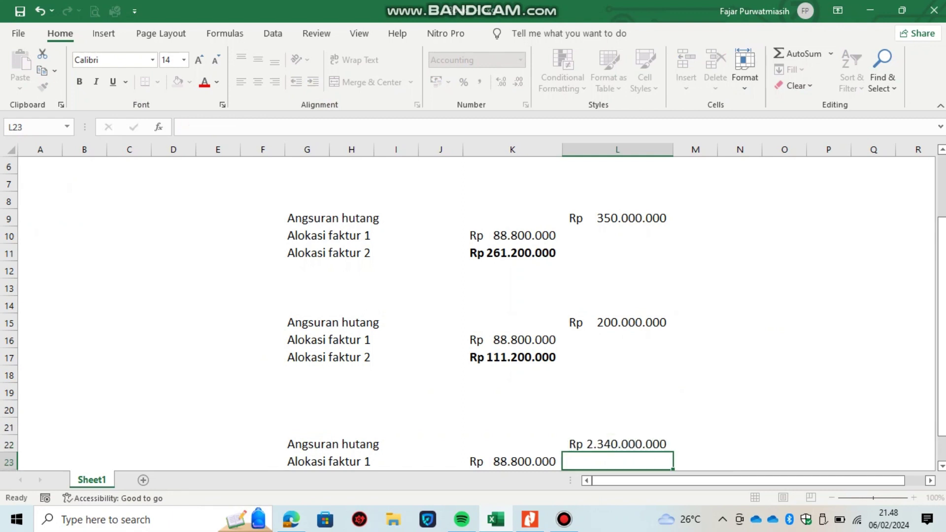
{"action": "key", "text": "Up"}
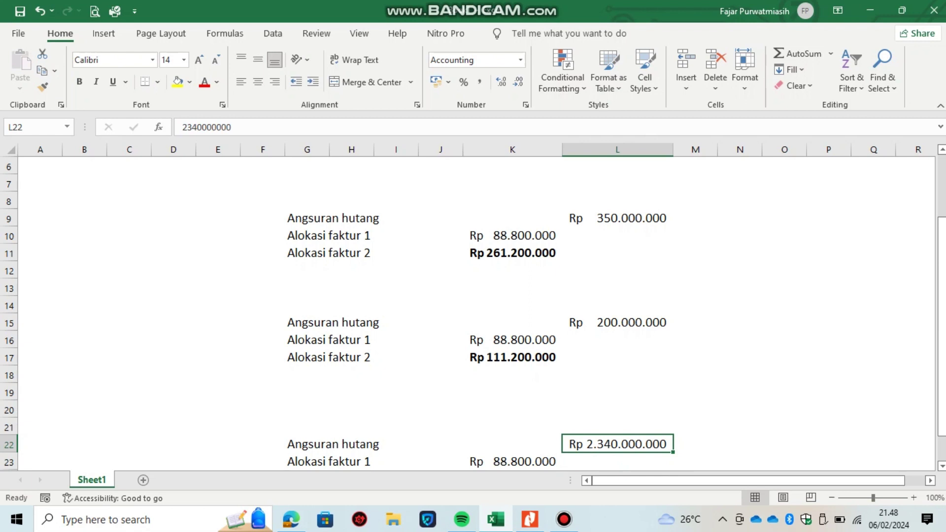
{"action": "key", "text": "F2"}
{"action": "key", "text": "BackSpace"}
{"action": "key", "text": "Return"}
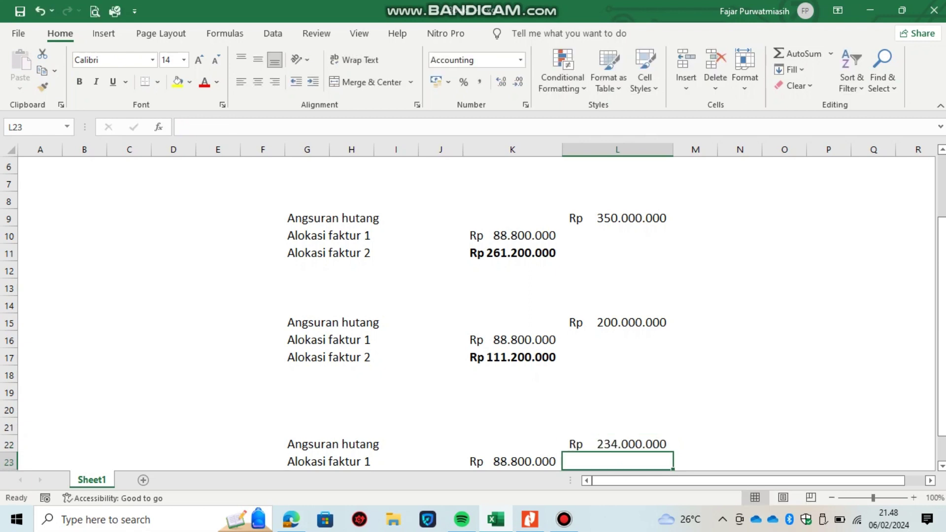
- Replace the Alokasi faktur 1 amount of the new block in K23 with 99900000
{"action": "key", "text": "Down"}
{"action": "key", "text": "Left"}
{"action": "key", "text": "Up"}
{"action": "key", "text": "Delete"}
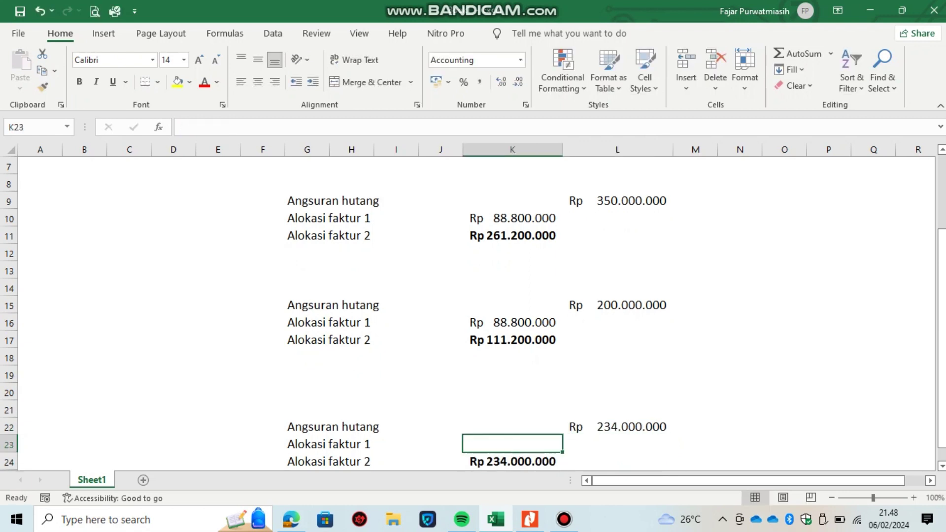
{"action": "type", "text": "99"}
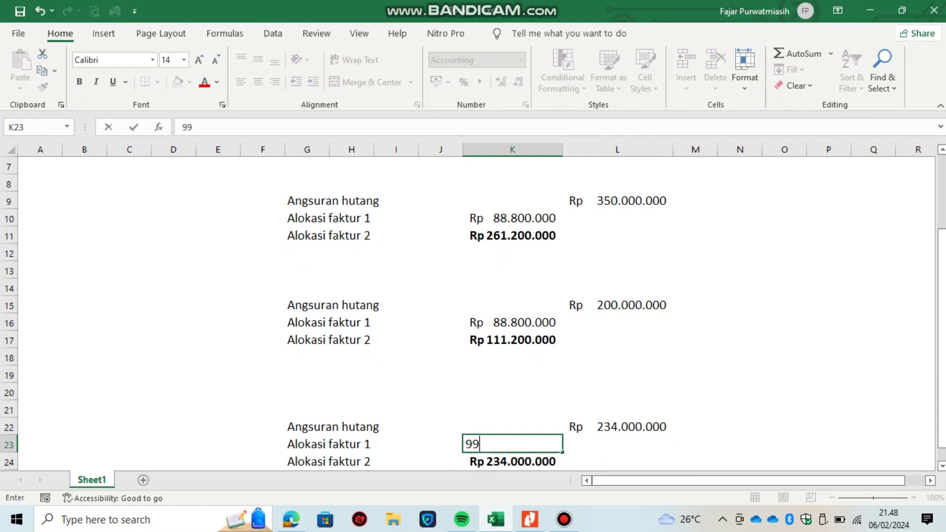
{"action": "type", "text": "9.00"}
{"action": "type", "text": "0.00"}
{"action": "type", "text": "0"}
{"action": "key", "text": "Return"}
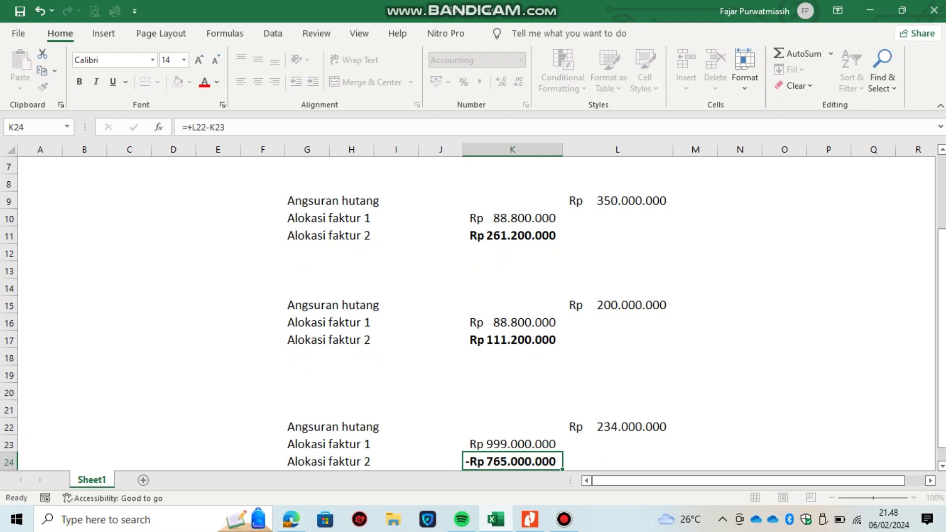
{"action": "key", "text": "Up"}
{"action": "key", "text": "F2"}
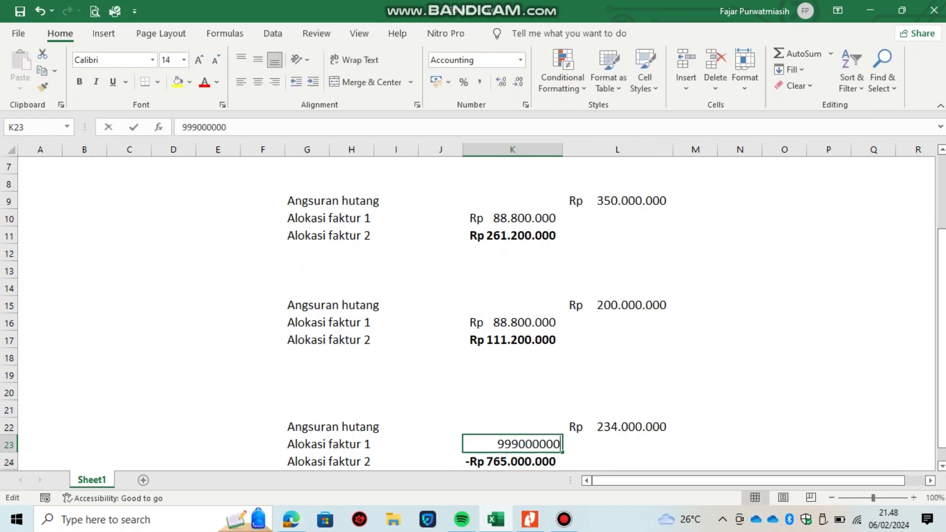
{"action": "key", "text": "BackSpace"}
{"action": "key", "text": "Return"}
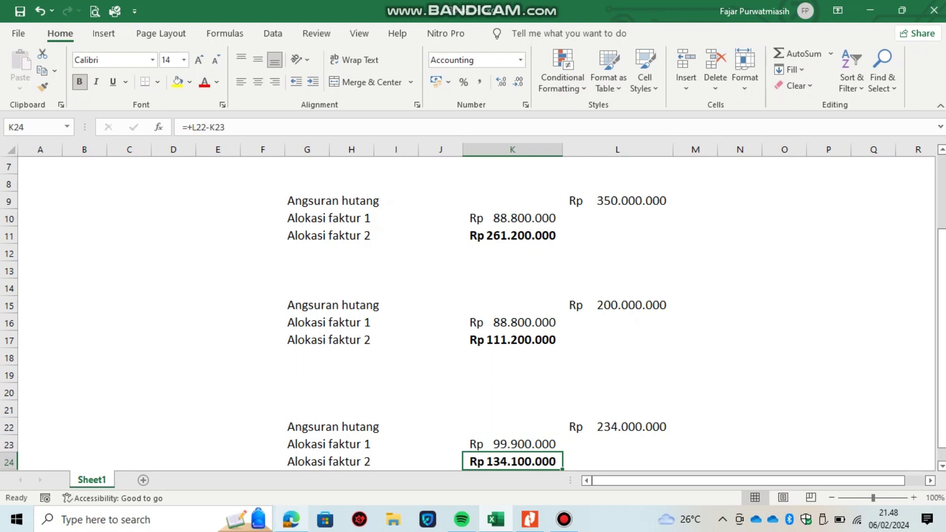
- Switch back to Accurate Online, checking voucher CD 12-5 in the PDF, and select invoice 217 for the payment
{"action": "left_click", "coordinate": [292, 520]}
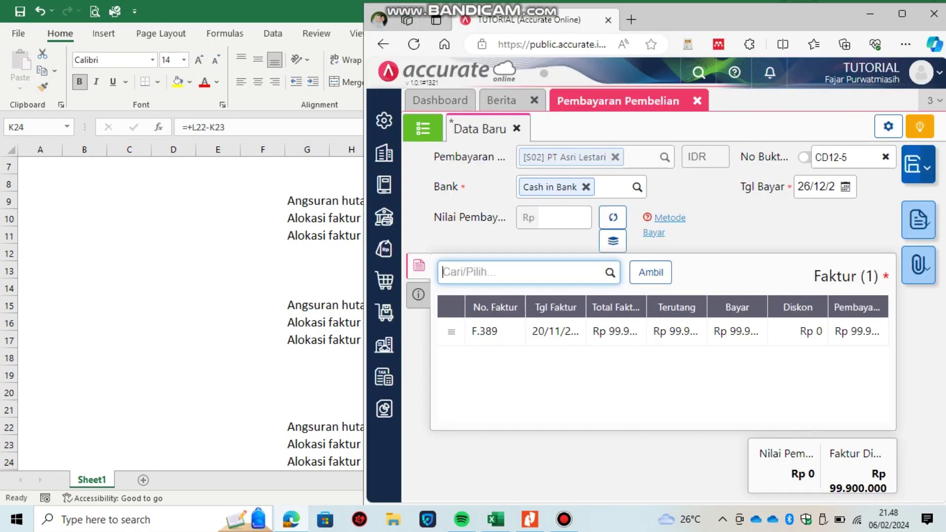
{"action": "left_click", "coordinate": [530, 519]}
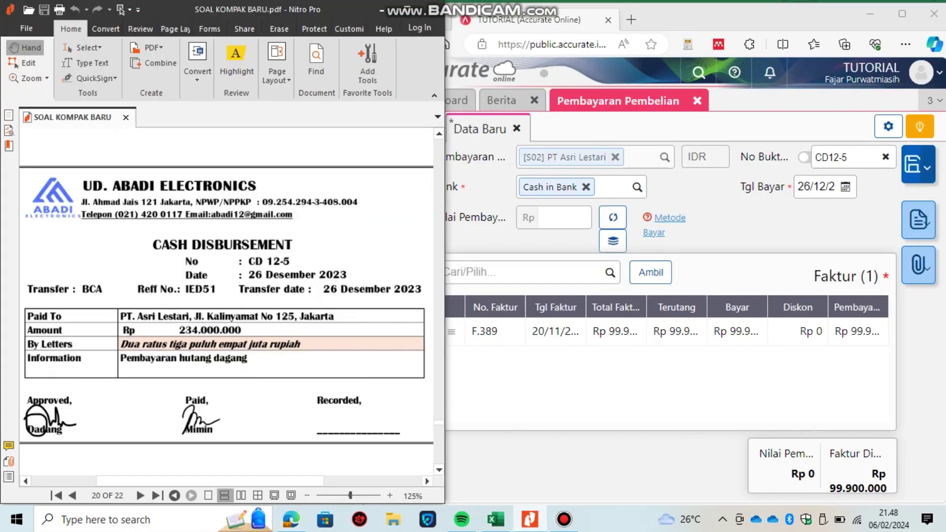
{"action": "left_click", "coordinate": [493, 272]}
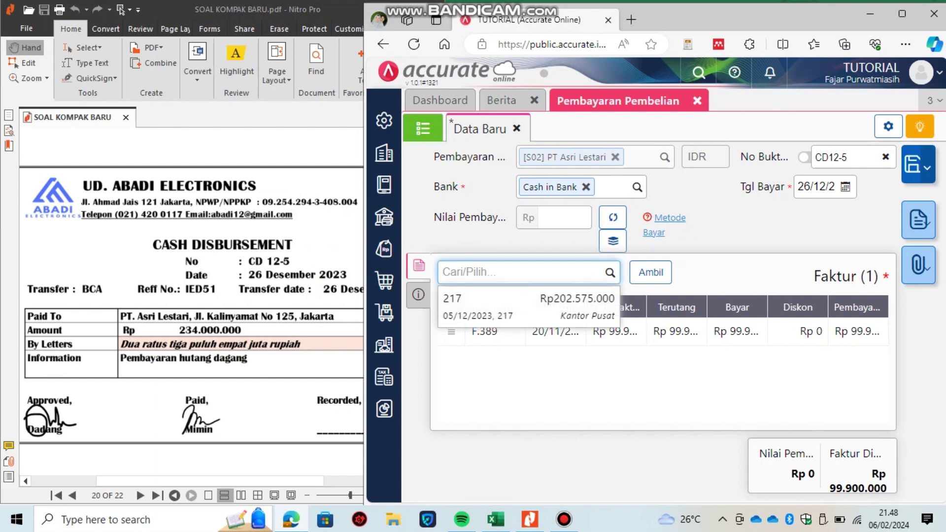
{"action": "key", "text": "Return"}
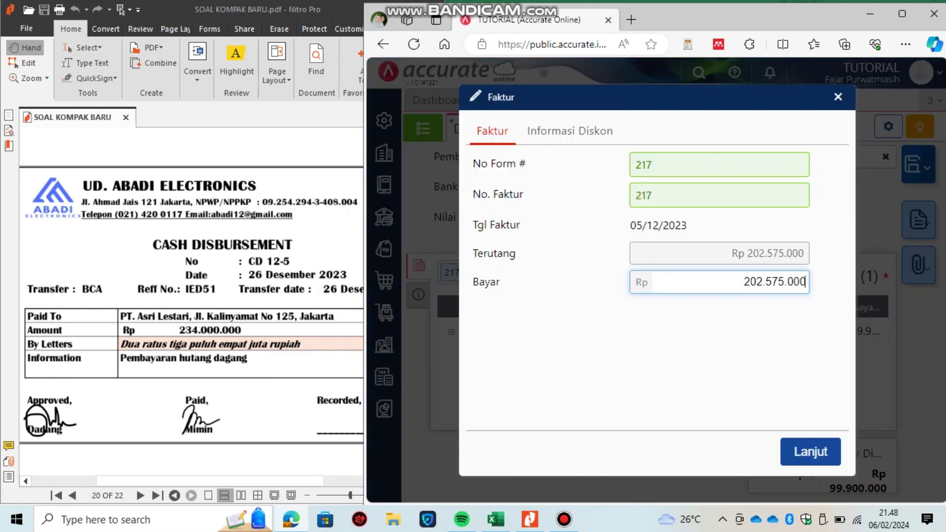
- Set the Bayar amount of invoice 217 to 134100000, the Alokasi faktur 2 amount from Excel, and add it to the payment
{"action": "key", "text": "Delete"}
{"action": "key", "text": "Delete"}
{"action": "key", "text": "Delete"}
{"action": "key", "text": "Delete"}
{"action": "key", "text": "Delete"}
{"action": "key", "text": "Delete"}
{"action": "key", "text": "Delete"}
{"action": "key", "text": "Delete"}
{"action": "key", "text": "Delete"}
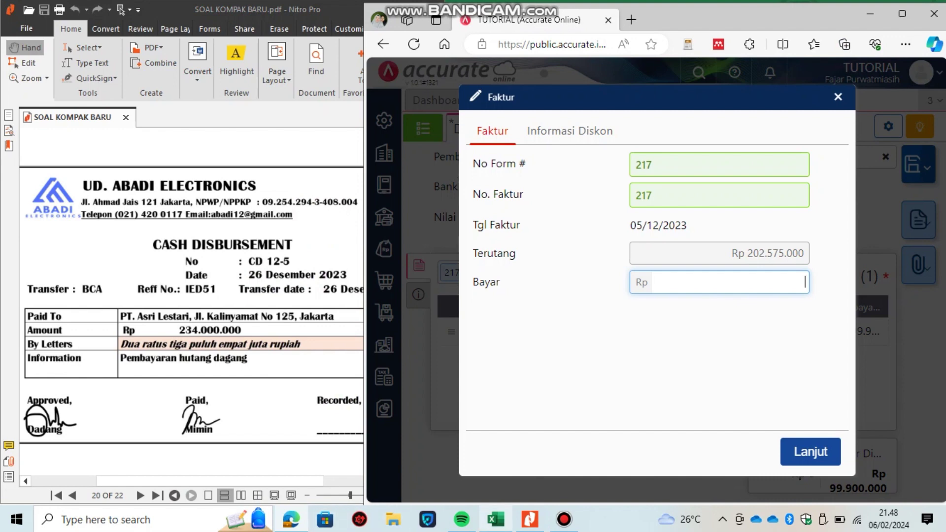
{"action": "left_click", "coordinate": [495, 519]}
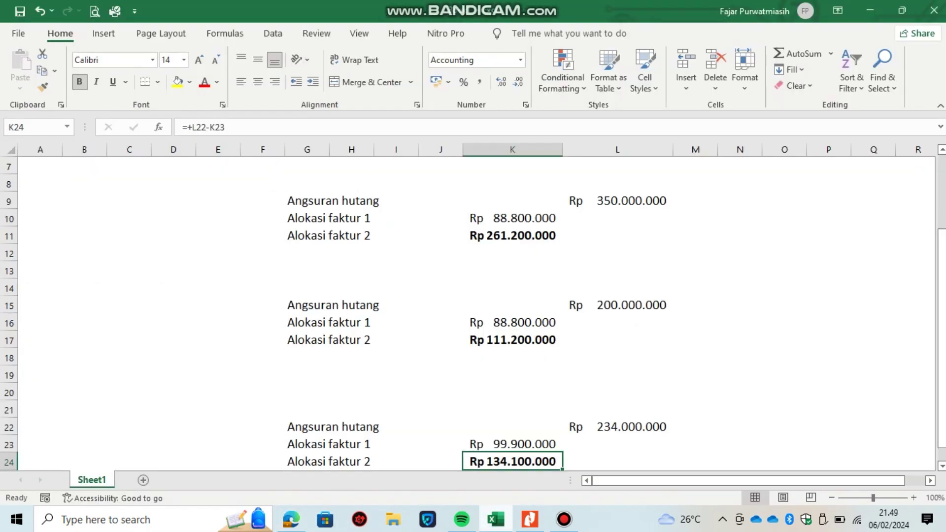
{"action": "key", "text": "alt+Tab"}
{"action": "type", "text": "1340"}
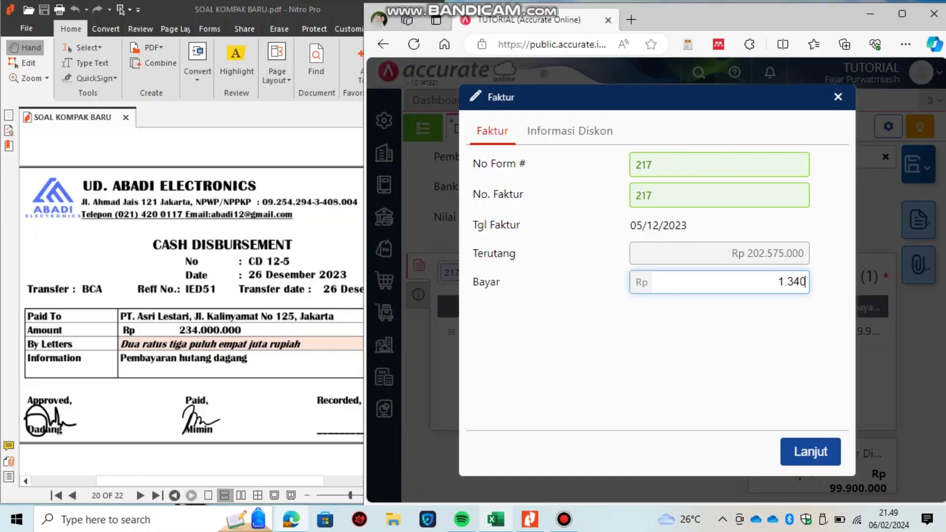
{"action": "key", "text": "BackSpace"}
{"action": "type", "text": "1000000"}
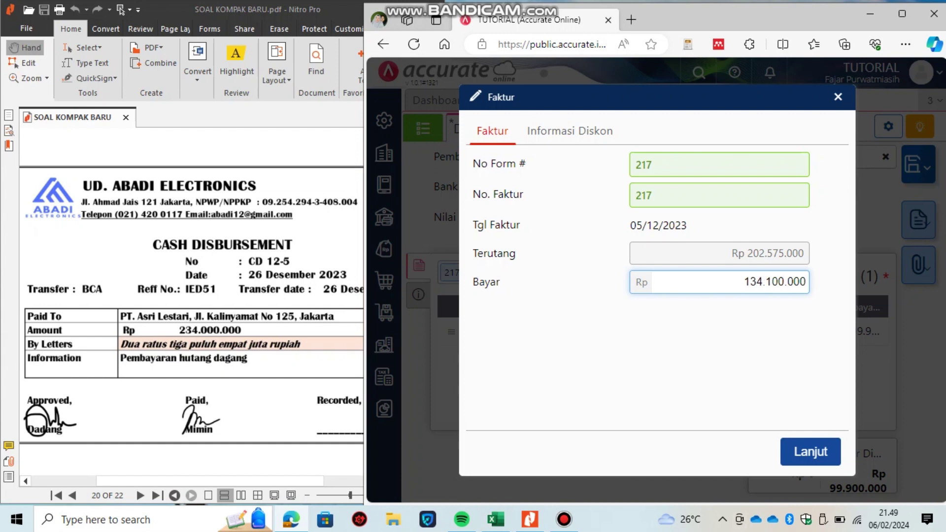
{"action": "key", "text": "Tab"}
{"action": "key", "text": "Return"}
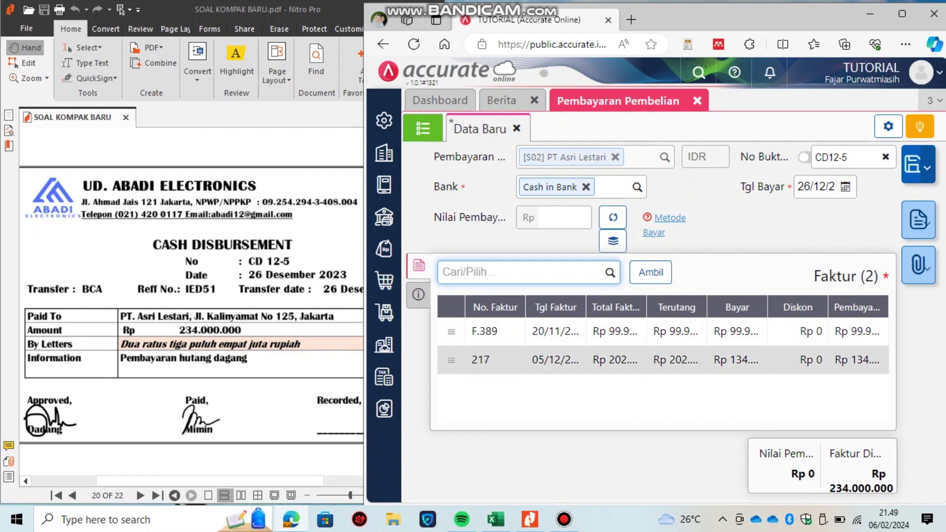
- Set the payment's Metode Bayar to Transfer Bank
{"action": "left_click", "coordinate": [418, 294]}
{"action": "left_click", "coordinate": [547, 307]}
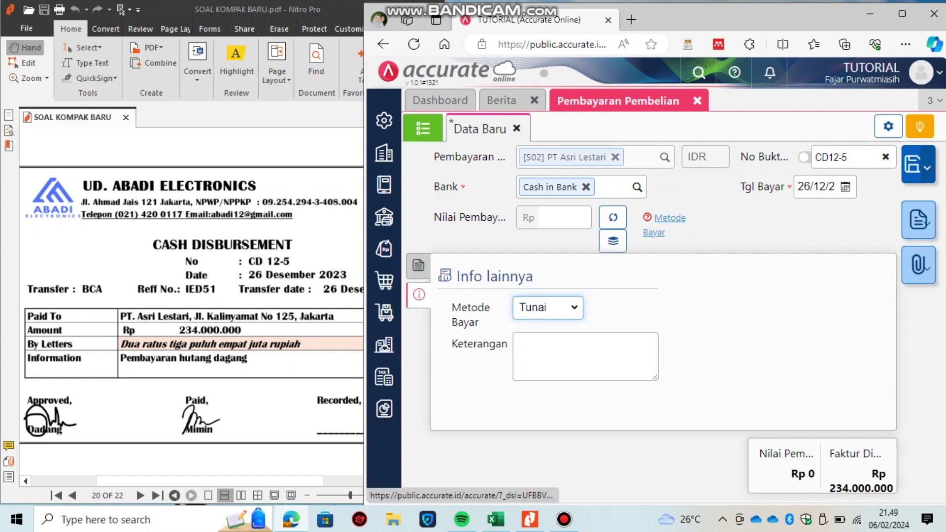
{"action": "left_click", "coordinate": [548, 307]}
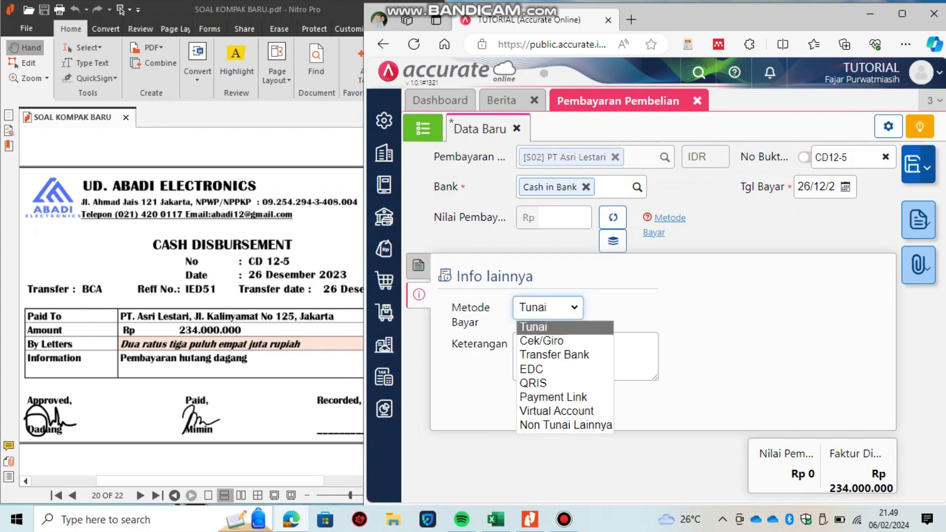
{"action": "key", "text": "Down"}
{"action": "key", "text": "Down"}
{"action": "key", "text": "Return"}
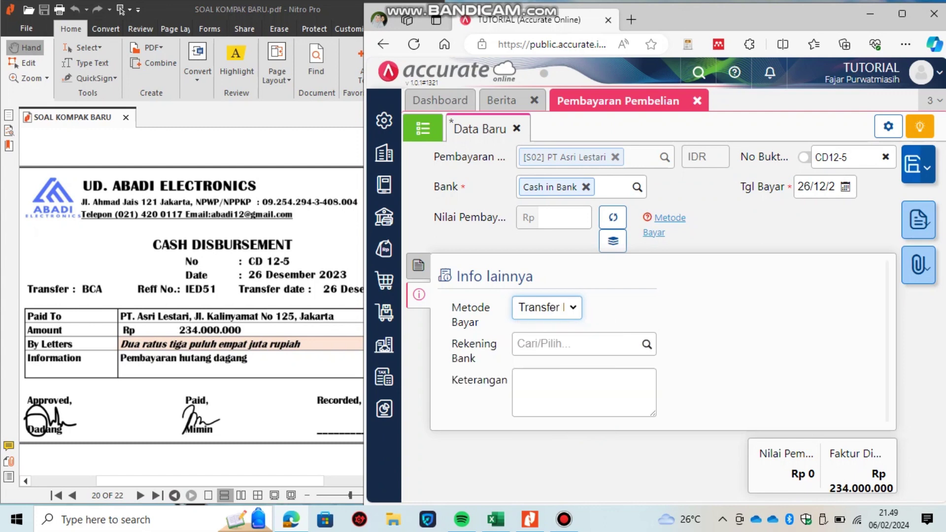
- Enter "Pembayaran angsuran utang kepada PT Asri LEstari" as the payment's Keterangan
{"action": "left_click", "coordinate": [516, 380]}
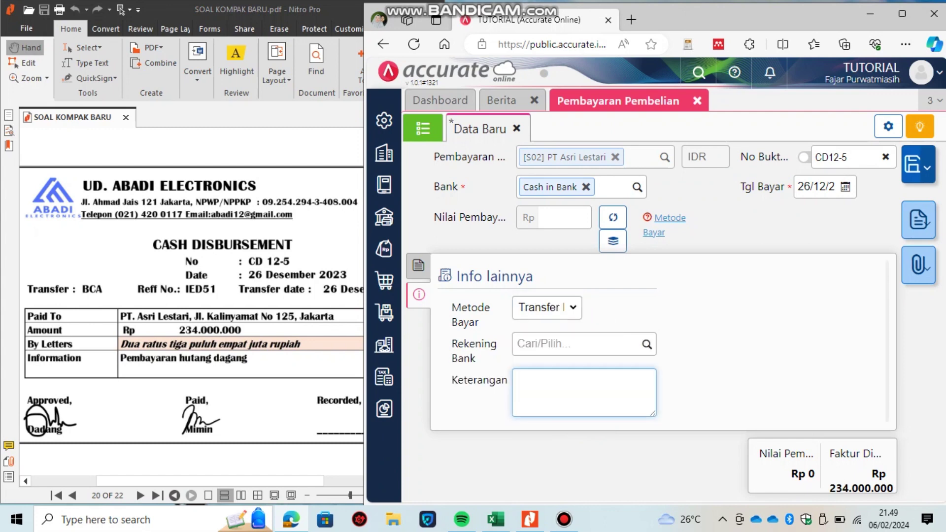
{"action": "type", "text": "Pembayaran angsur"}
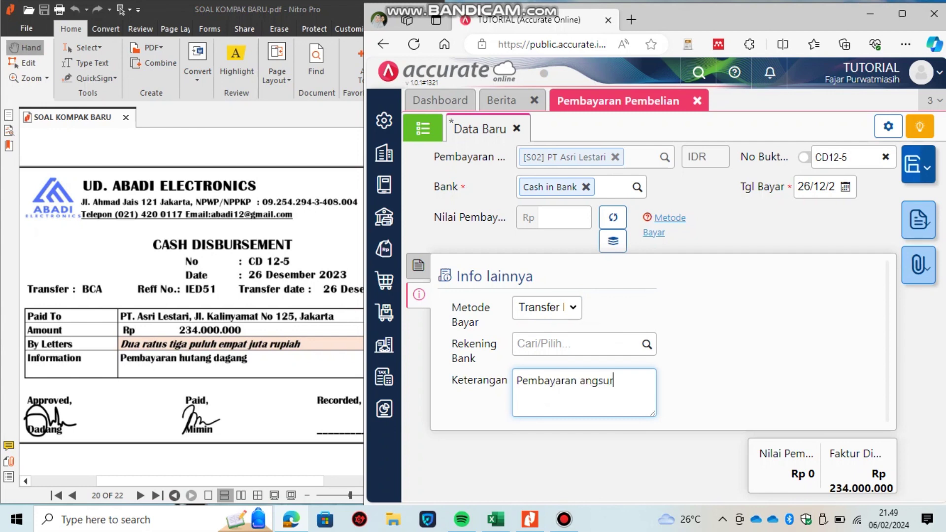
{"action": "type", "text": "an h"}
{"action": "key", "text": "BackSpace"}
{"action": "type", "text": "utang kepada"}
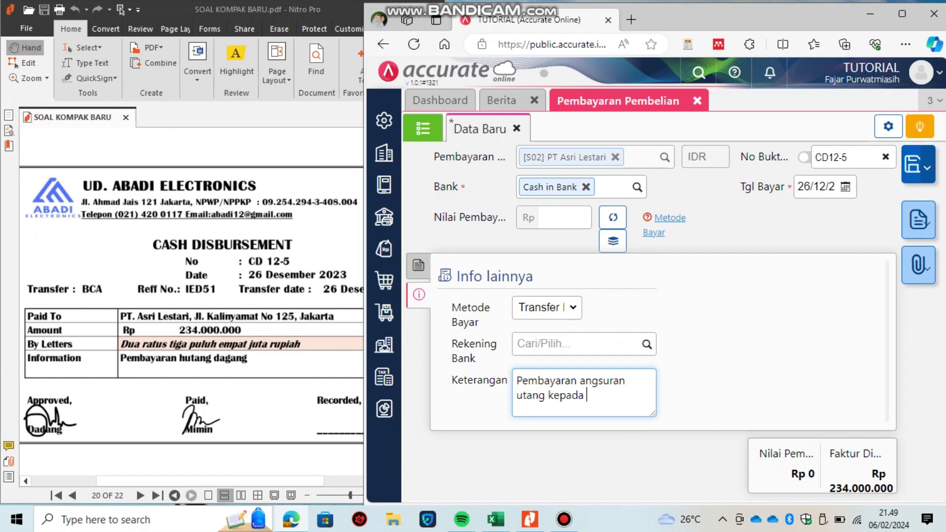
{"action": "type", "text": " PT Asri LEstari"}
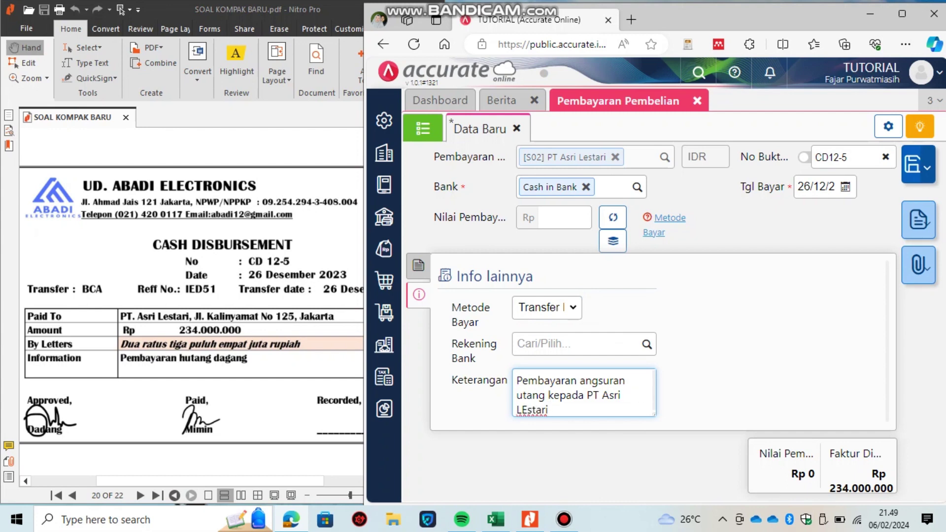
- Calculate the payment value from the selected invoices, then save payment CD12-5 and close the Pembayaran Pembelian form
{"action": "left_click", "coordinate": [419, 265]}
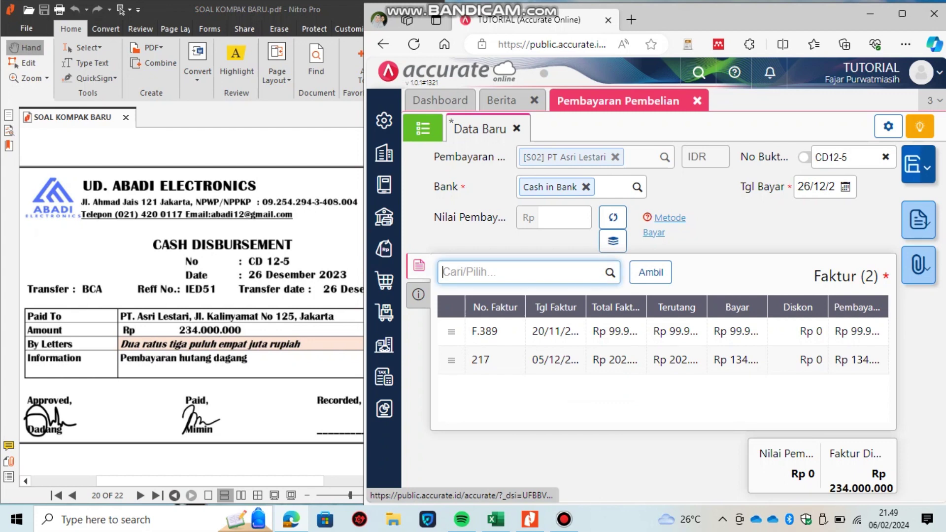
{"action": "left_click", "coordinate": [612, 217]}
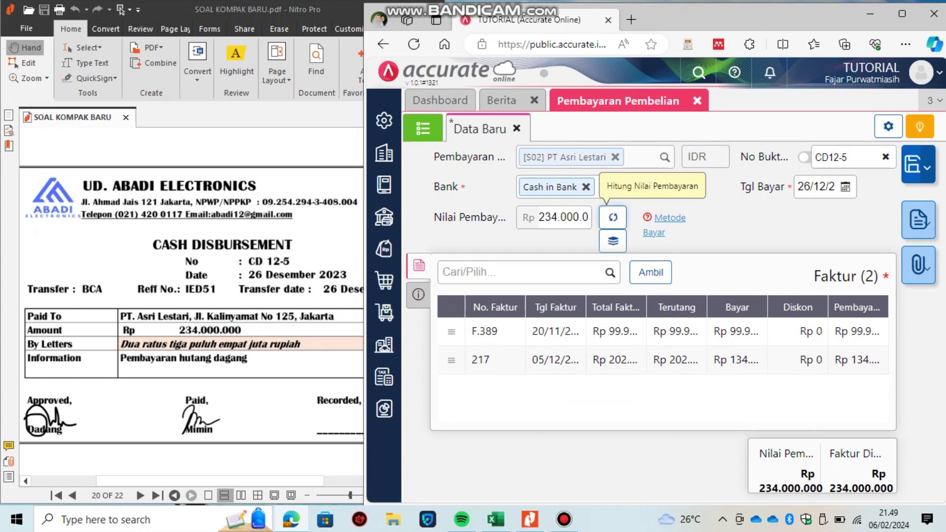
{"action": "left_click", "coordinate": [912, 164]}
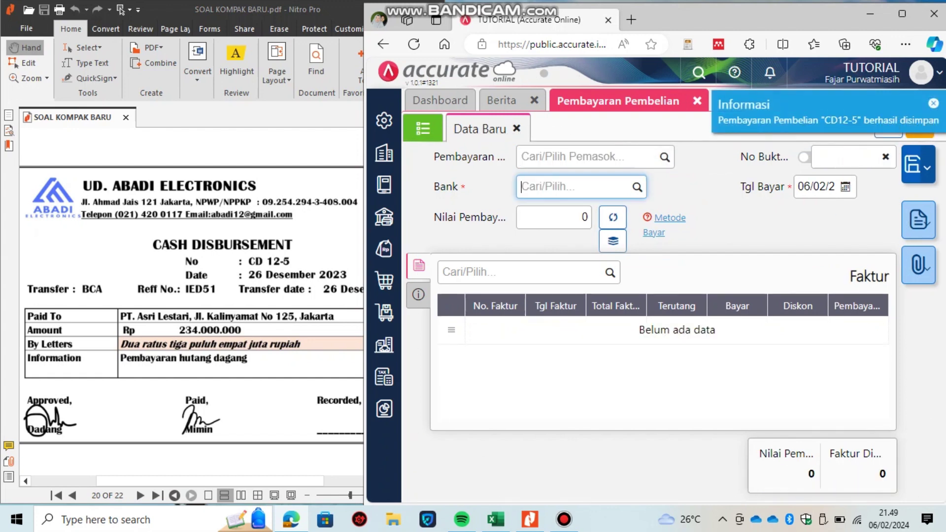
{"action": "left_click", "coordinate": [696, 101]}
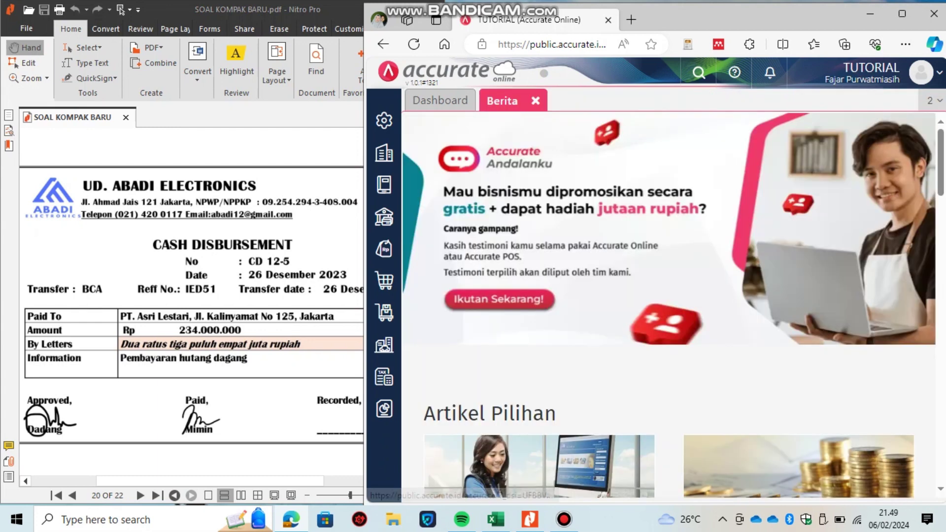
- Bring up cash disbursement voucher CD 12-6 in the PDF and open a new Jurnal Umum entry in Accurate Online
{"action": "key", "text": "alt+Tab"}
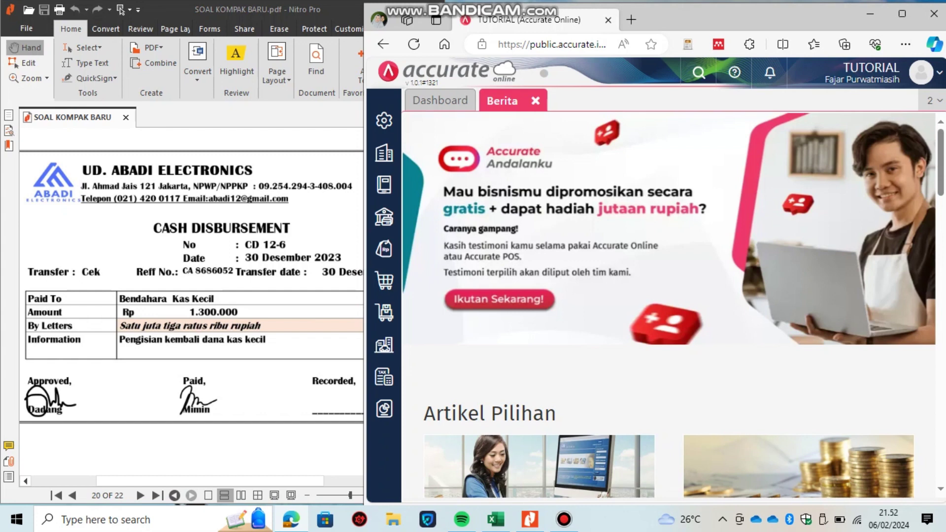
{"action": "key", "text": "alt+Tab"}
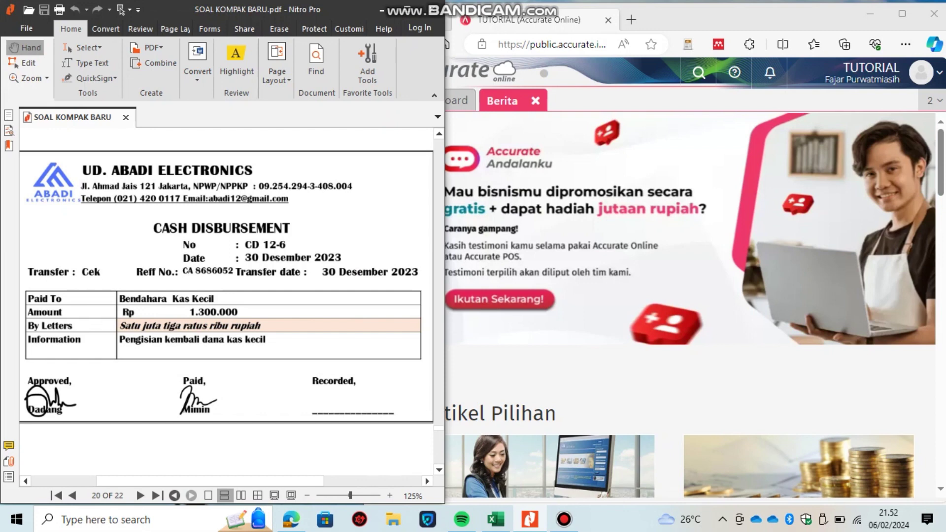
{"action": "key", "text": "alt+Tab"}
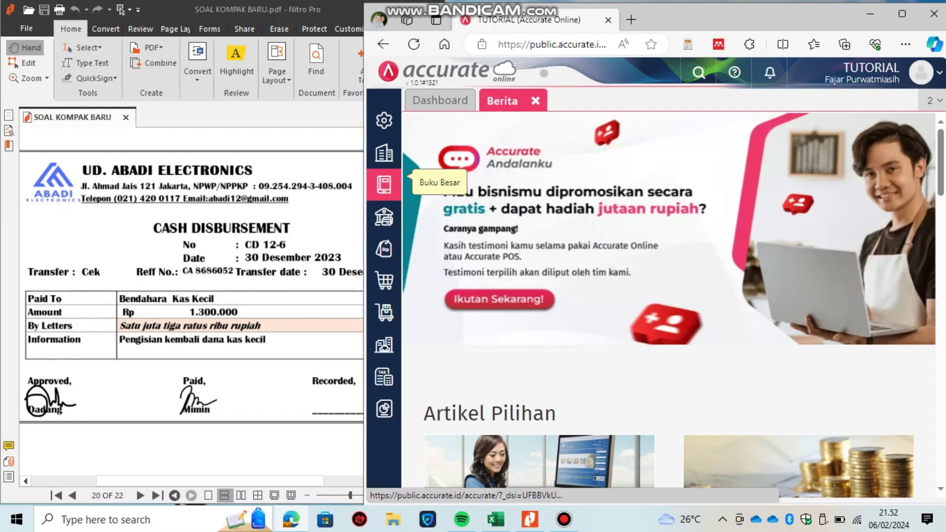
{"action": "left_click", "coordinate": [384, 184]}
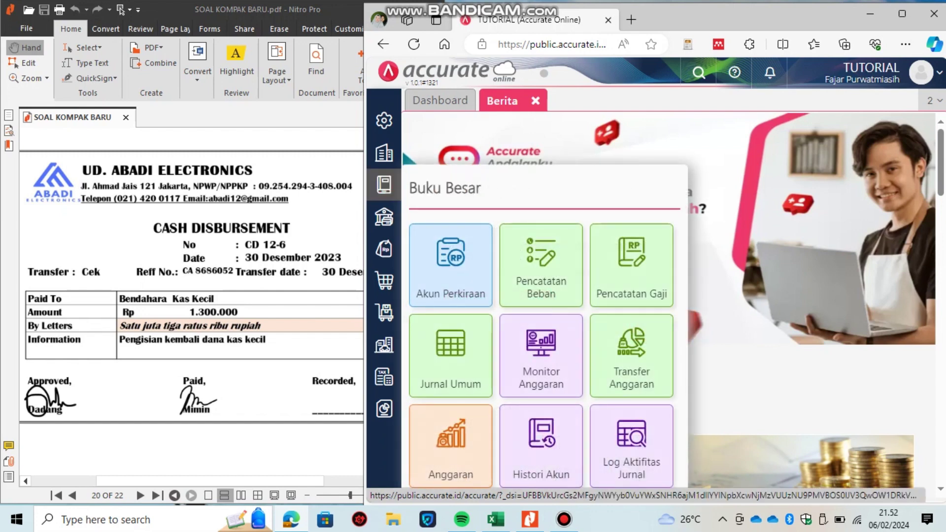
{"action": "left_click", "coordinate": [450, 355]}
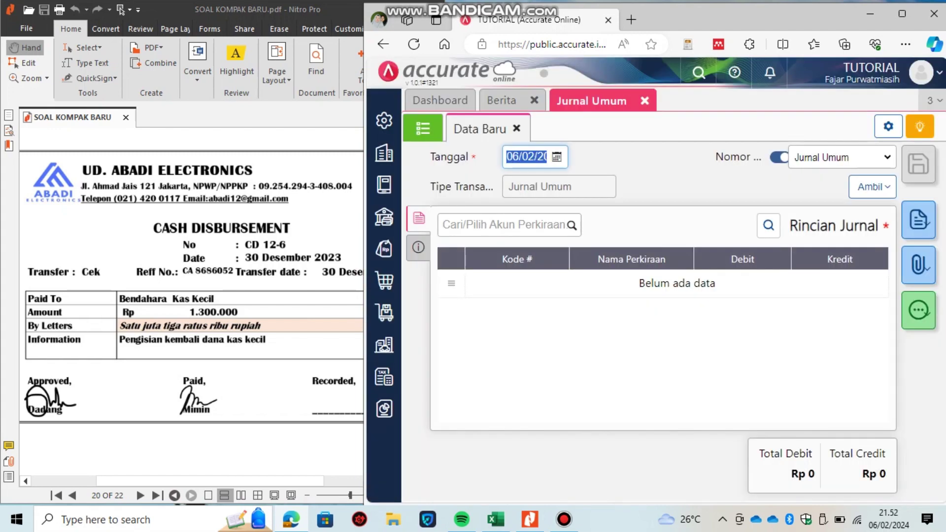
- Date the journal entry 30/12/2023 and switch its numbering to manual with the number CD12-6
{"action": "type", "text": "30/12/2"}
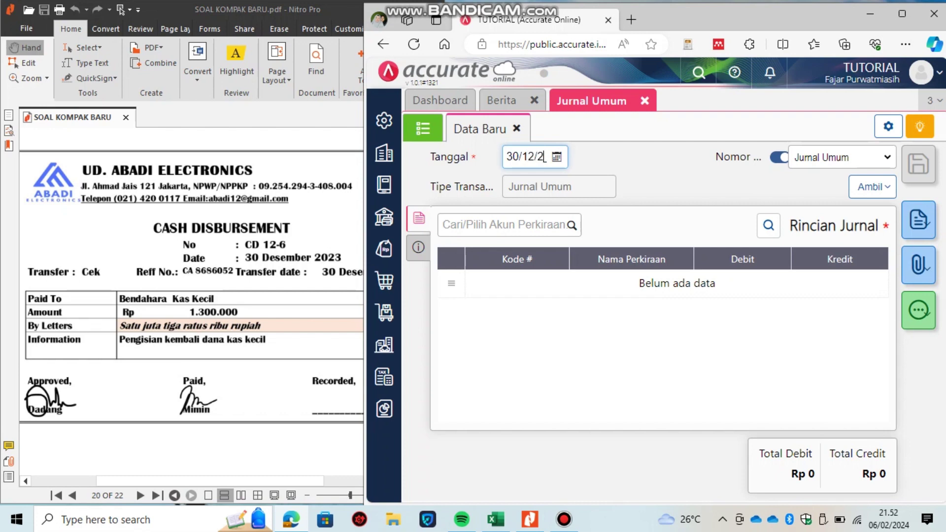
{"action": "type", "text": "0"}
{"action": "left_click", "coordinate": [778, 157]}
{"action": "left_click", "coordinate": [837, 157]}
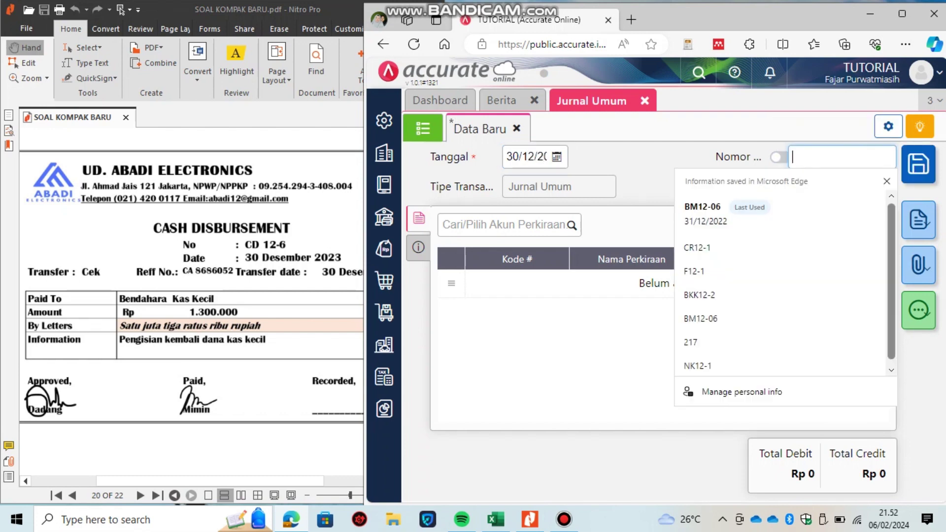
{"action": "type", "text": "CD"}
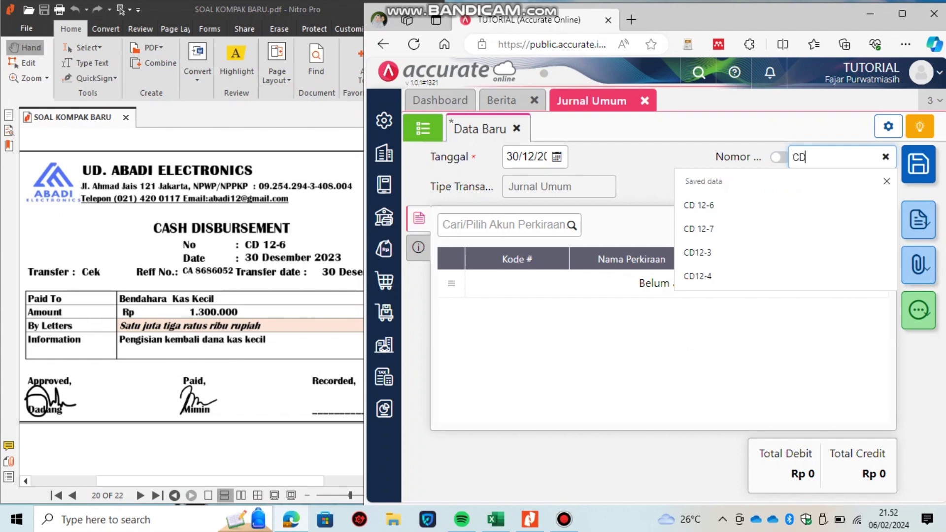
{"action": "type", "text": "12-6"}
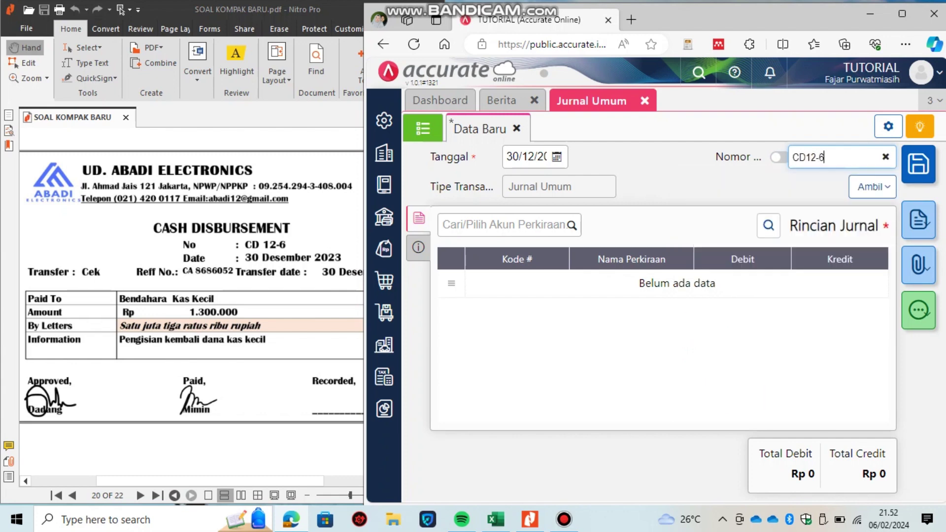
- Add account 1102 Petty Cash to the journal with a debit of 1300000
{"action": "left_click", "coordinate": [503, 225]}
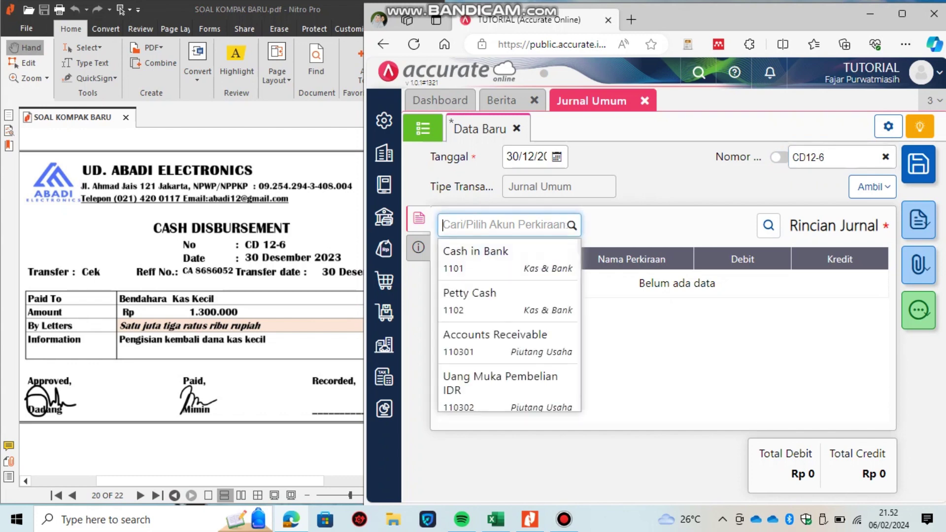
{"action": "key", "text": "Down"}
{"action": "key", "text": "Down"}
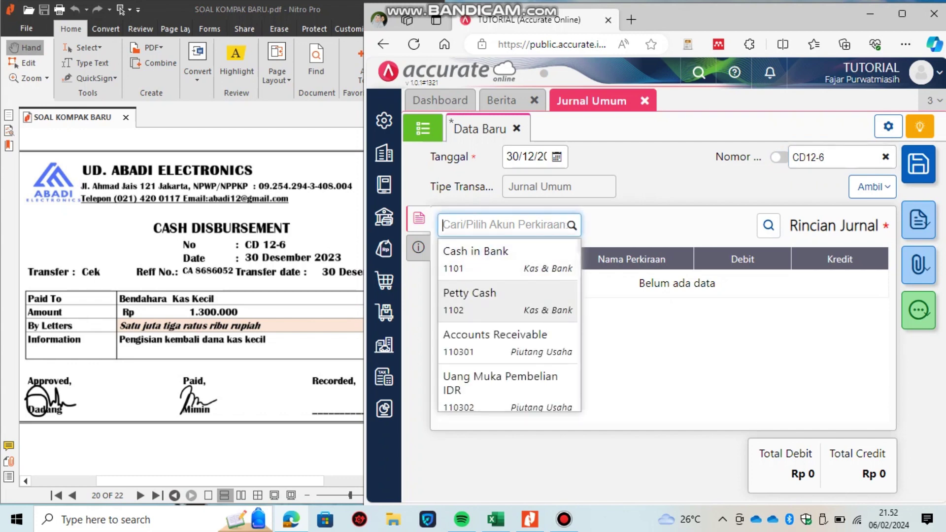
{"action": "key", "text": "Return"}
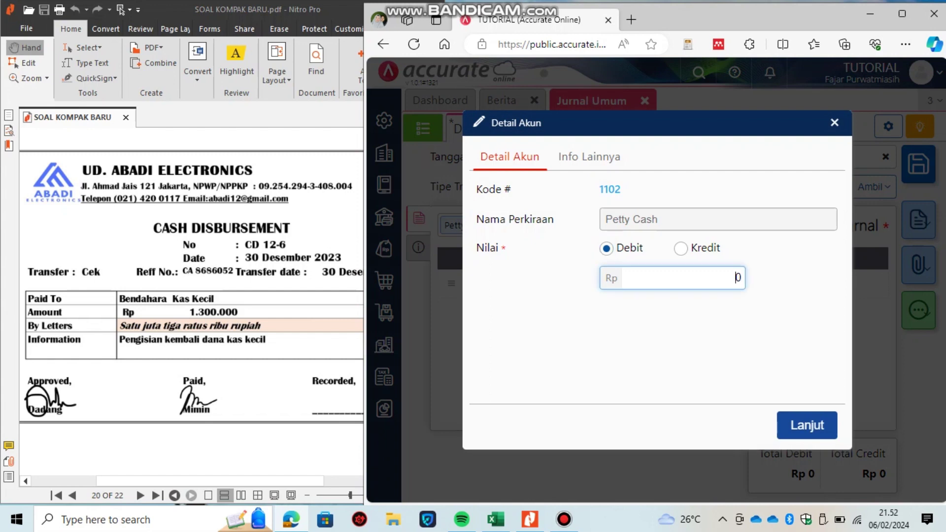
{"action": "type", "text": "1300000"}
{"action": "key", "text": "Return"}
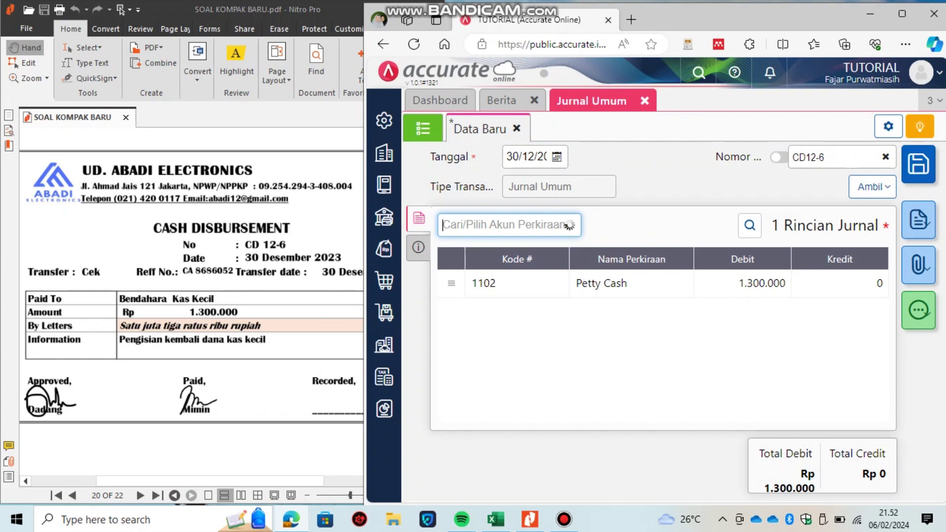
- Add account 1101 Cash in Bank to the journal with a credit of 1.300.000
{"action": "key", "text": "Down"}
{"action": "key", "text": "Return"}
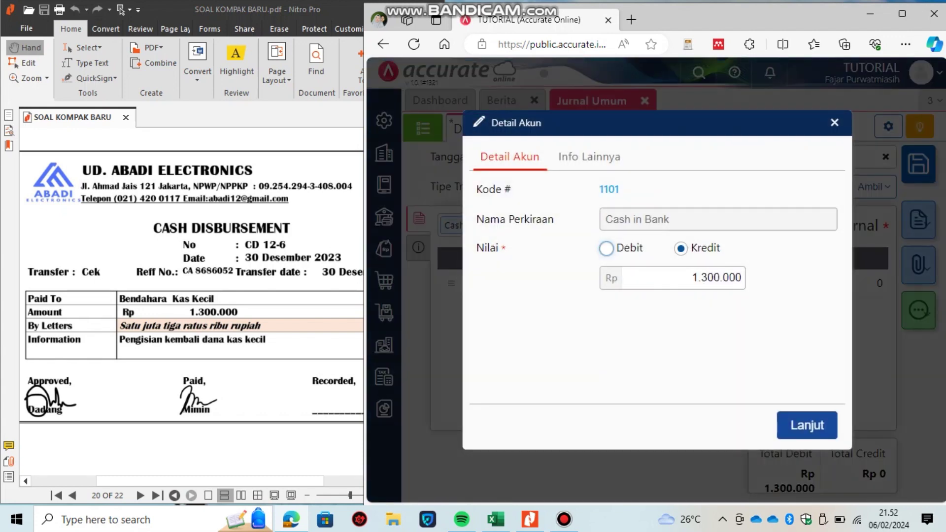
{"action": "key", "text": "Return"}
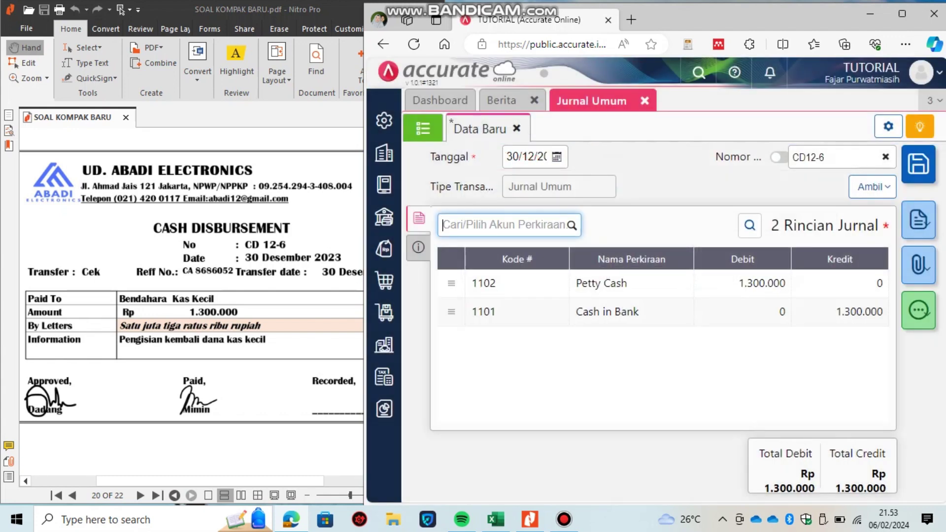
- Describe journal entry CD12-6 as "Pengisian dana kas kecil", and save and close the entry
{"action": "left_click", "coordinate": [418, 247]}
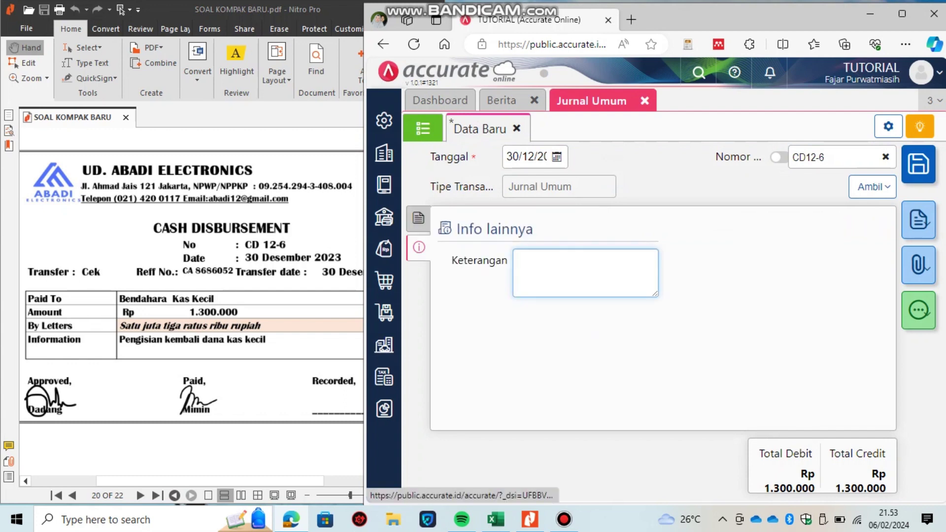
{"action": "type", "text": "Pengisian "}
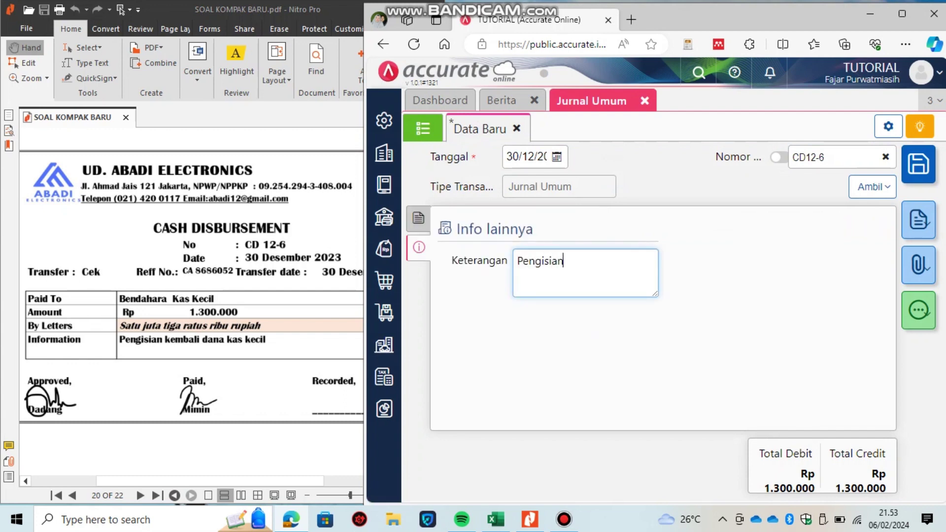
{"action": "type", "text": "dana kas kecil"}
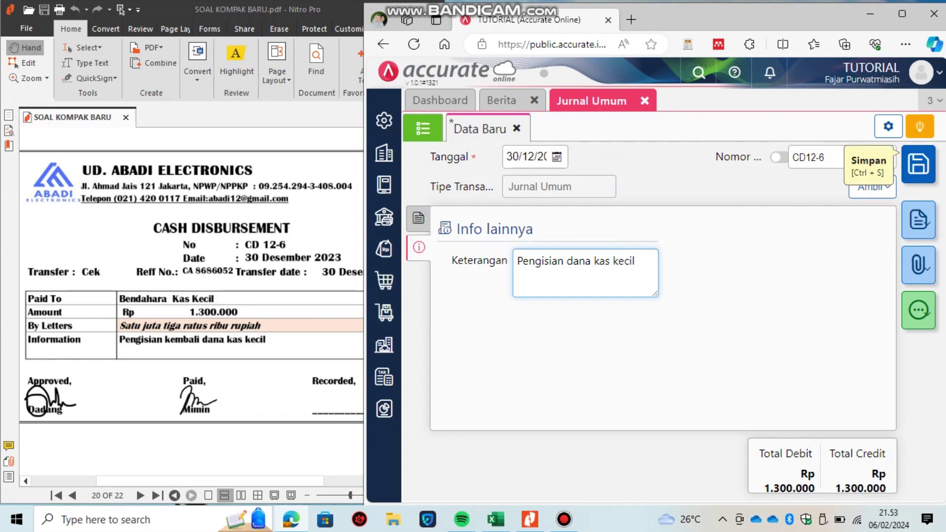
{"action": "left_click", "coordinate": [918, 164]}
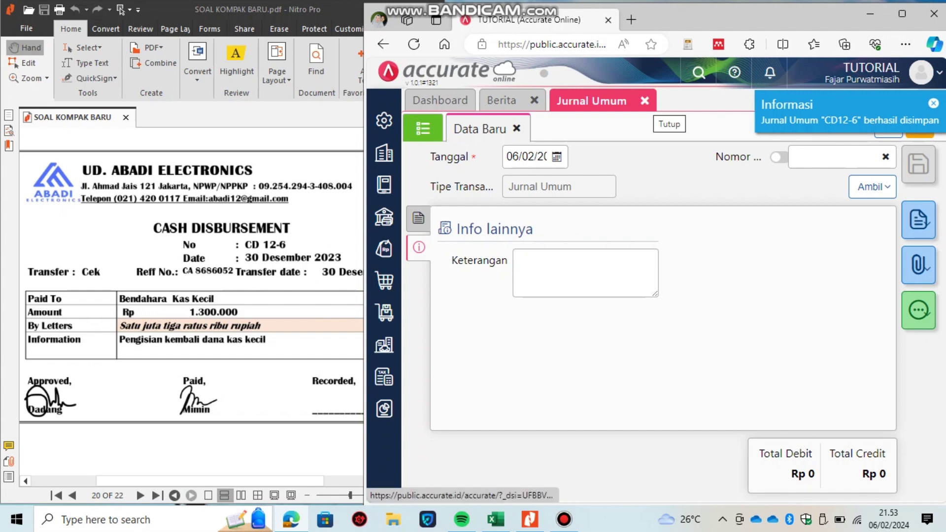
{"action": "left_click", "coordinate": [645, 101]}
- Bring up cash disbursement voucher CD 12-7 in the PDF and open a new Pembayaran entry in Accurate Online
{"action": "key", "text": "alt+Tab"}
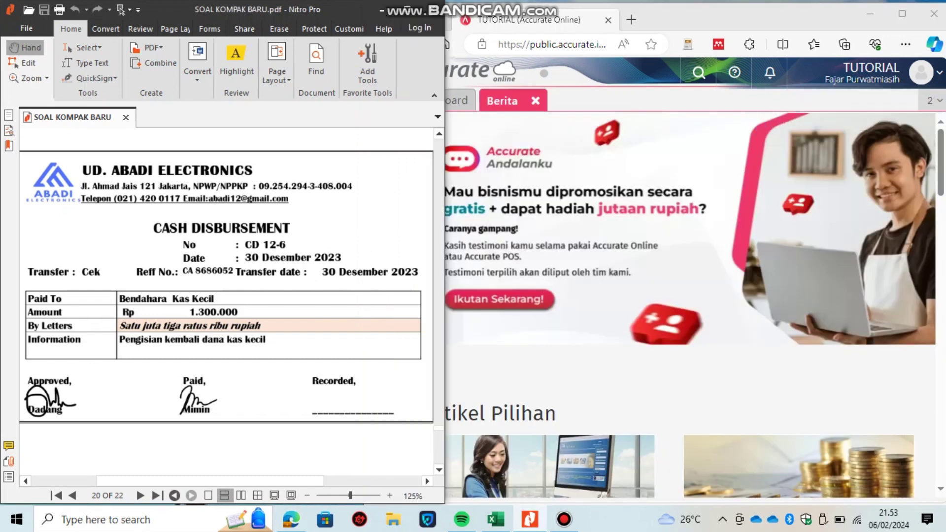
{"action": "scroll", "coordinate": [227, 276], "scroll_direction": "down", "scroll_amount": 5}
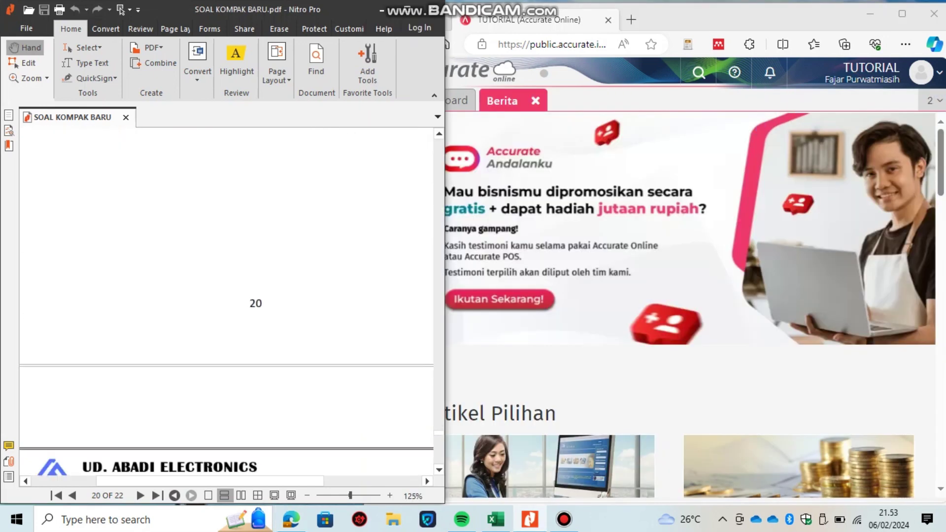
{"action": "scroll", "coordinate": [226, 301], "scroll_direction": "down", "scroll_amount": 4}
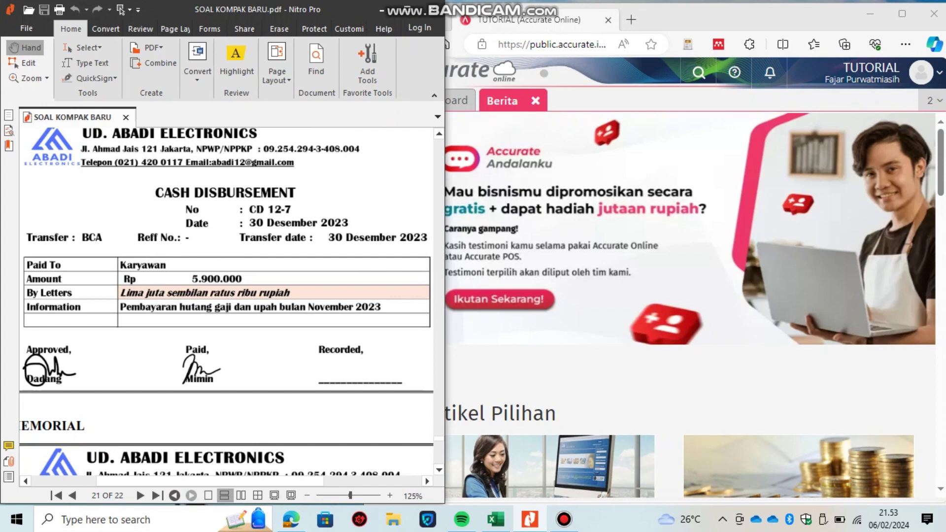
{"action": "key", "text": "alt+Tab"}
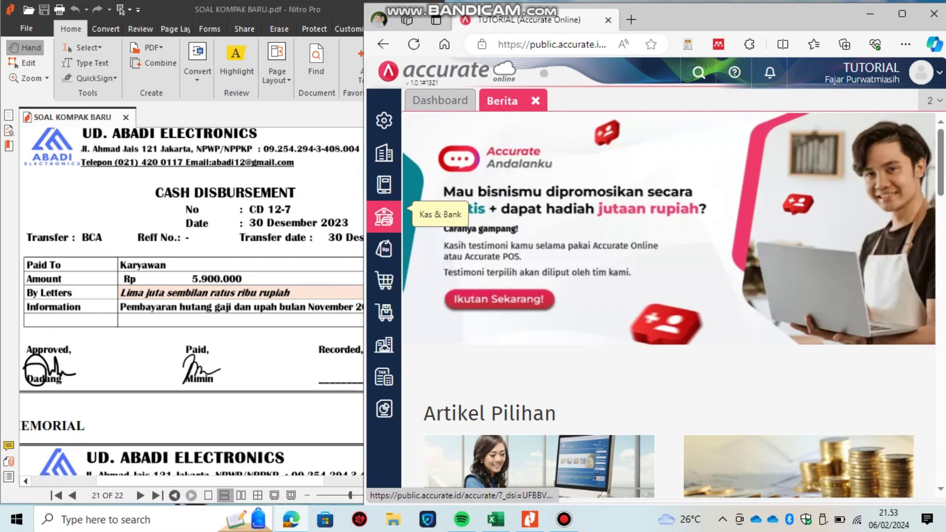
{"action": "left_click", "coordinate": [384, 217]}
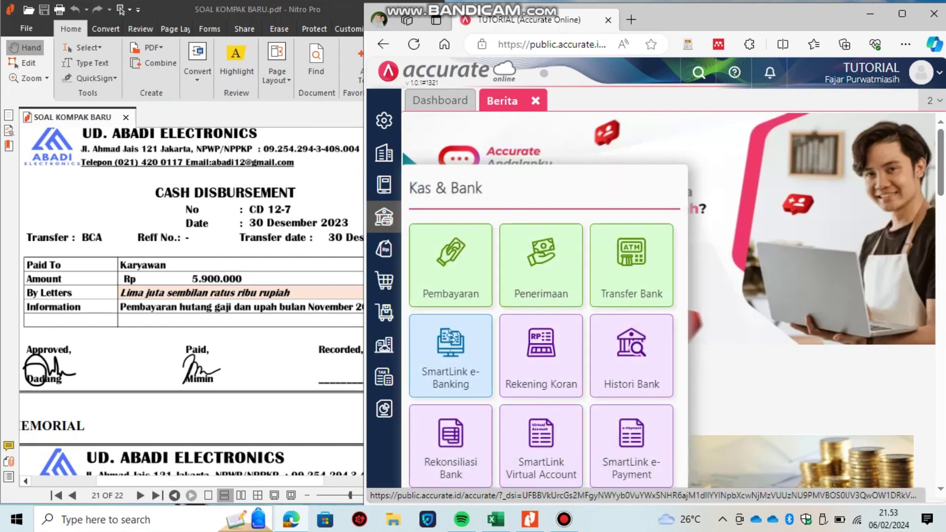
{"action": "left_click", "coordinate": [450, 266]}
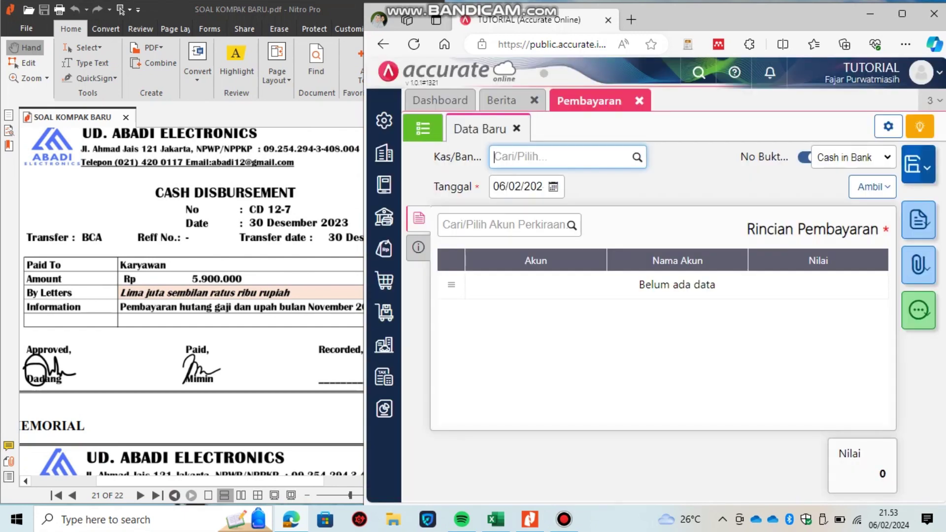
- Set the payment's source to Cash in Bank, its manual number to CD12-7 and its date to 30/12/2023
{"action": "left_click", "coordinate": [637, 157]}
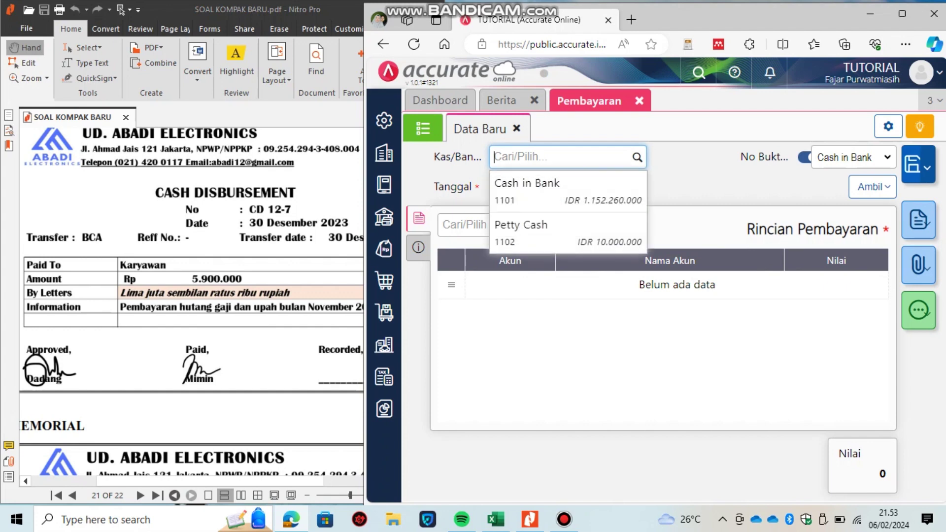
{"action": "left_click", "coordinate": [551, 190]}
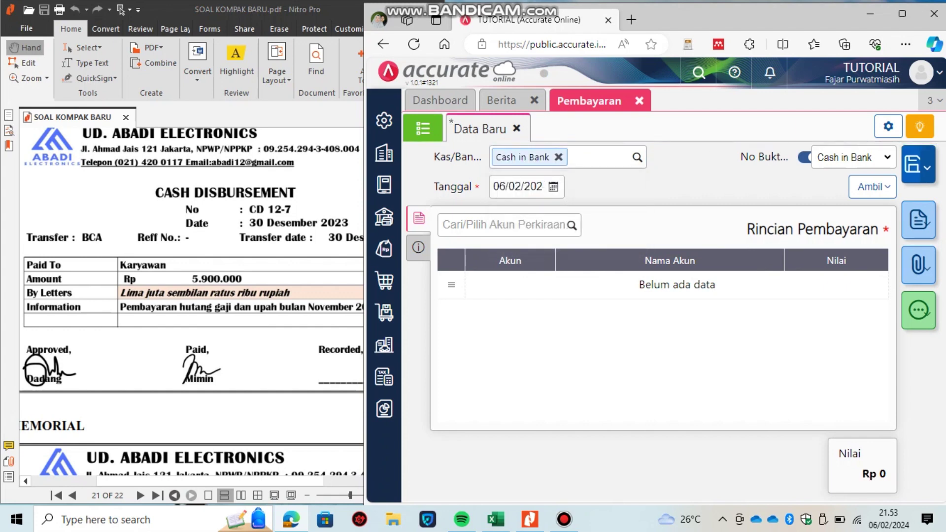
{"action": "left_click", "coordinate": [804, 157]}
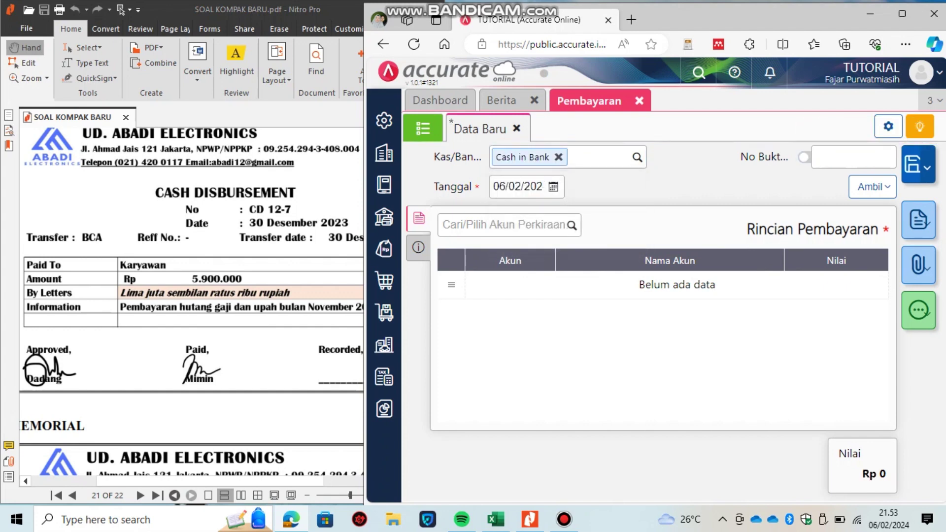
{"action": "left_click", "coordinate": [853, 157]}
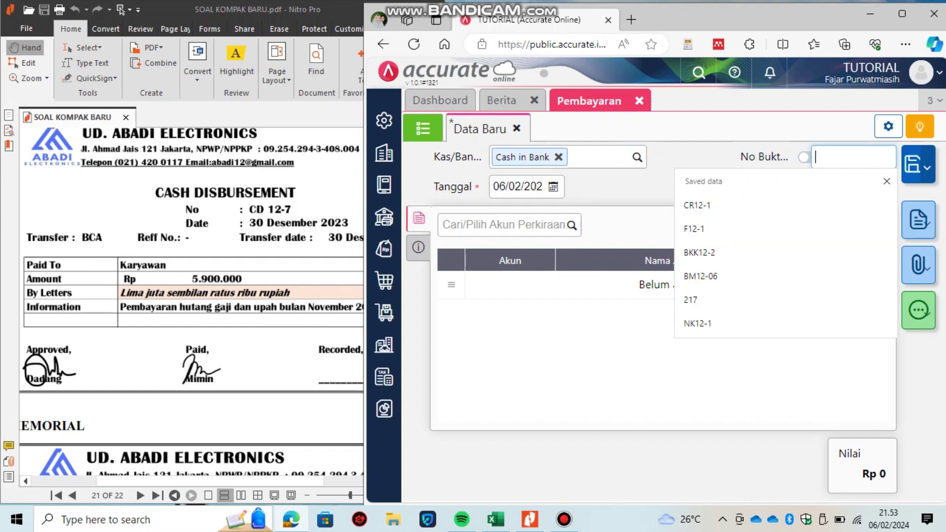
{"action": "type", "text": "CD12-7"}
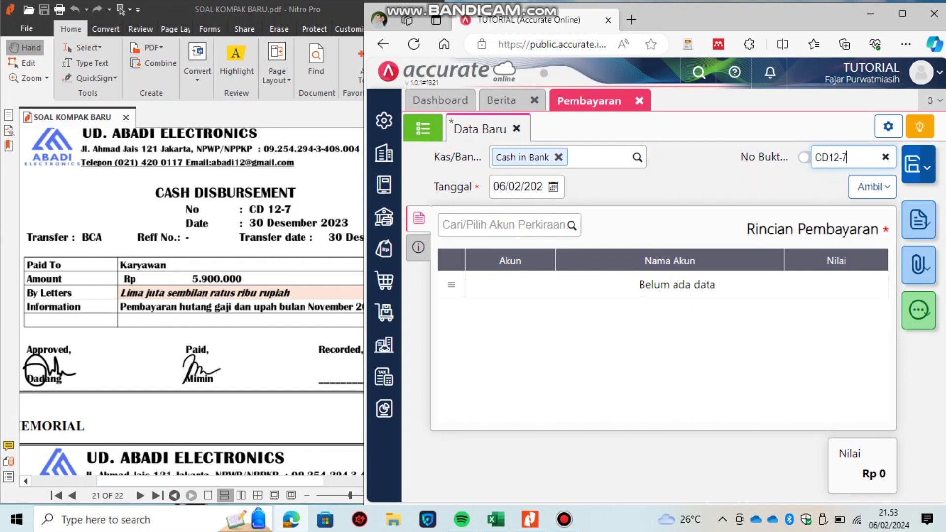
{"action": "key", "text": "Tab"}
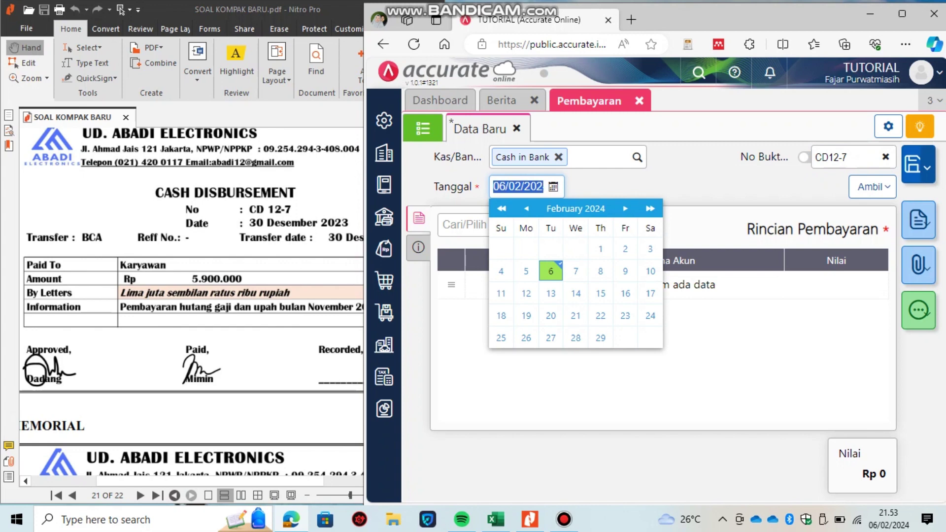
{"action": "type", "text": "30/12/202"}
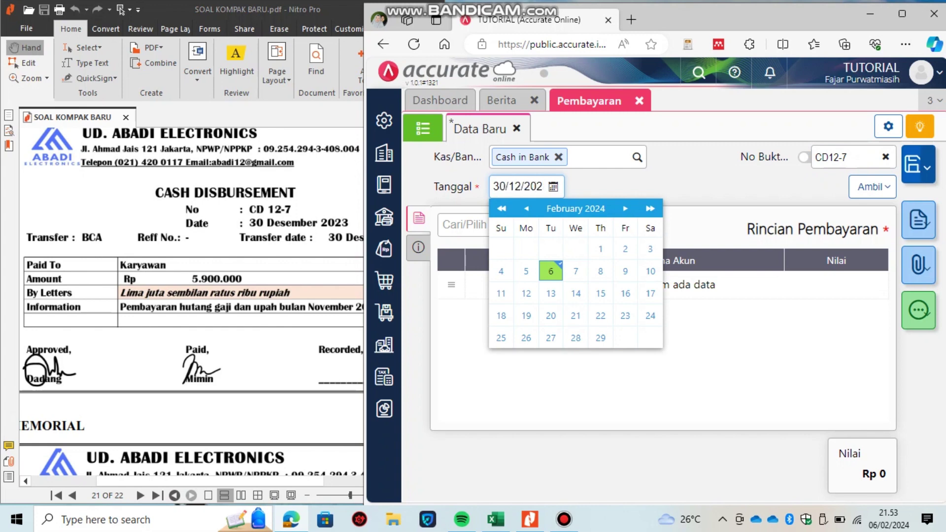
{"action": "key", "text": "Tab"}
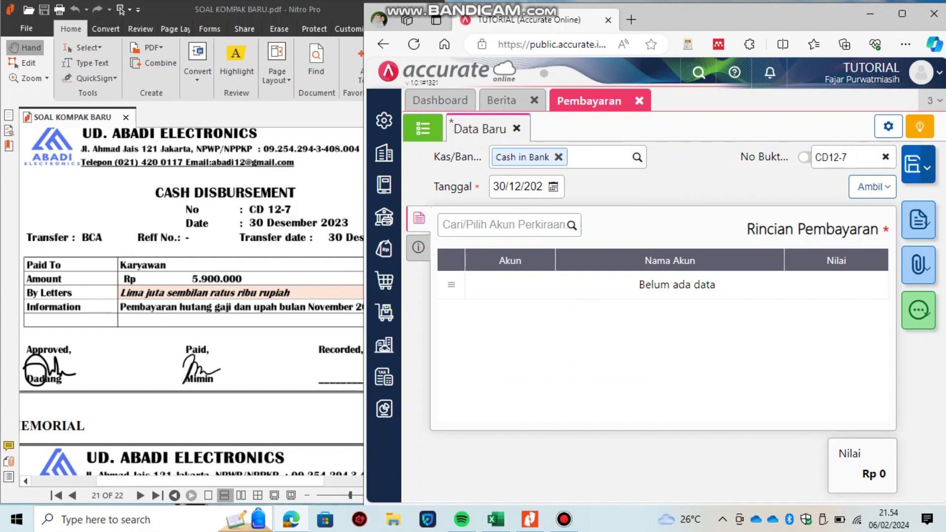
- Add account 2106 Expense Payble to the payment with a value of 5.900.000
{"action": "left_click", "coordinate": [503, 225]}
{"action": "type", "text": "EXP"}
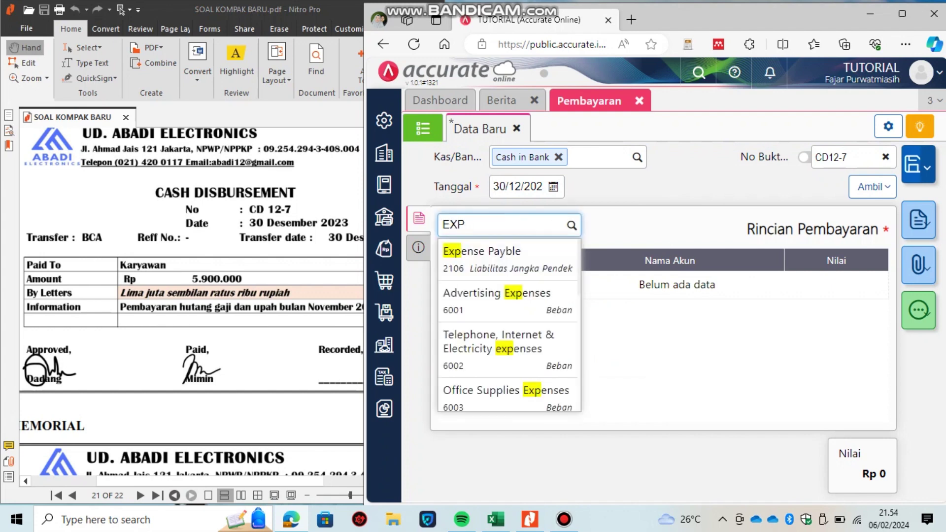
{"action": "key", "text": "Down"}
{"action": "key", "text": "Return"}
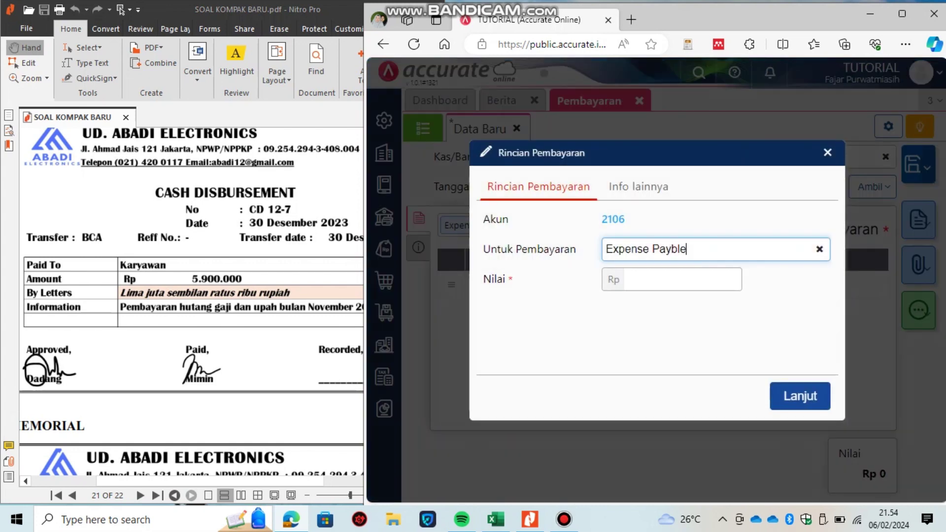
{"action": "type", "text": "5"}
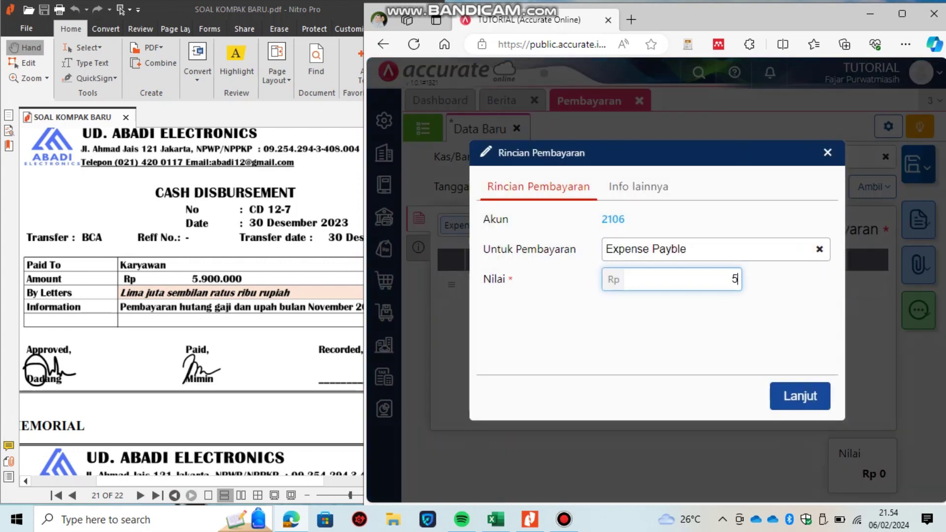
{"action": "type", "text": ".900.000"}
{"action": "key", "text": "Return"}
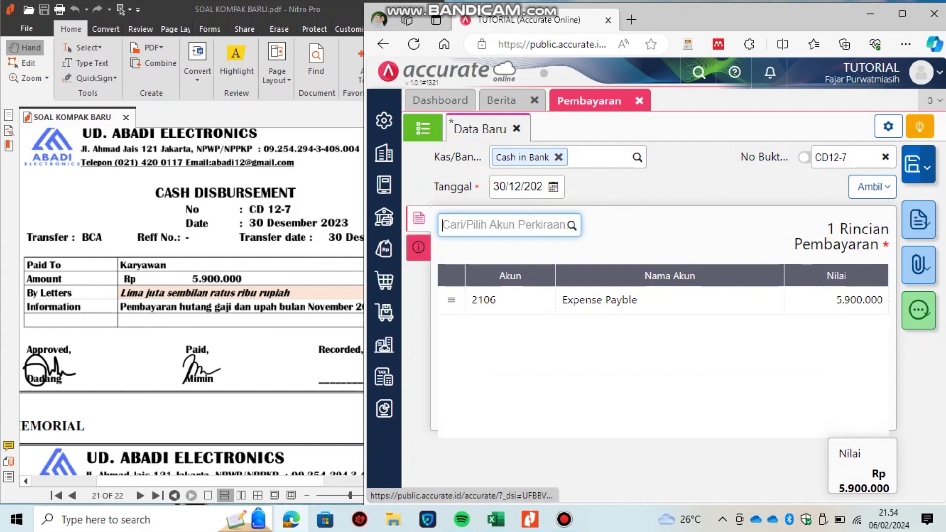
- Enter Karyawan as the payment's recipient in its additional information
{"action": "left_click", "coordinate": [418, 247]}
{"action": "key", "text": "Tab"}
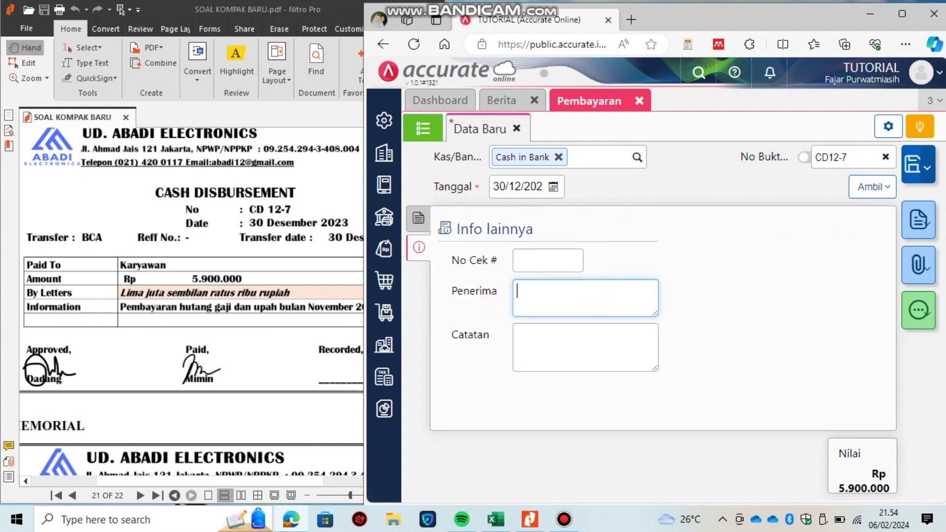
{"action": "type", "text": "Karyawan"}
- Enter the payment note "Pembayaran gaji bulan November 2023", and save and close the payment
{"action": "left_click", "coordinate": [585, 347]}
{"action": "type", "text": "Pembayar"}
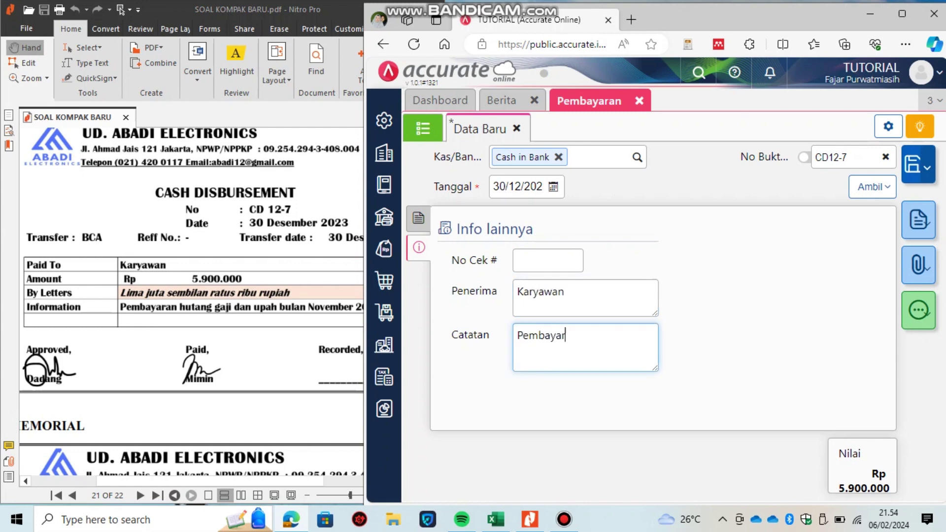
{"action": "type", "text": "an gaji bulan Nove,ber"}
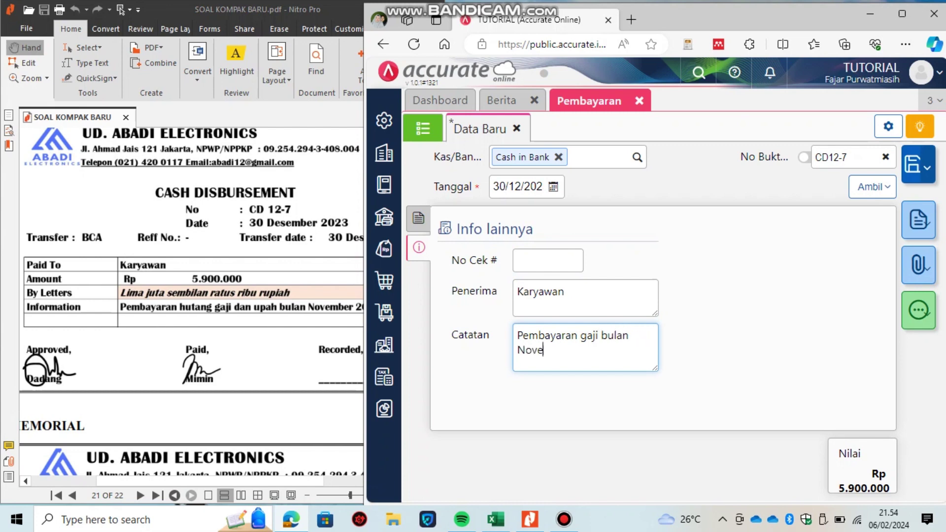
{"action": "key", "text": "BackSpace"}
{"action": "key", "text": "BackSpace"}
{"action": "key", "text": "BackSpace"}
{"action": "key", "text": "BackSpace"}
{"action": "type", "text": "mber 2023"}
{"action": "left_click", "coordinate": [912, 164]}
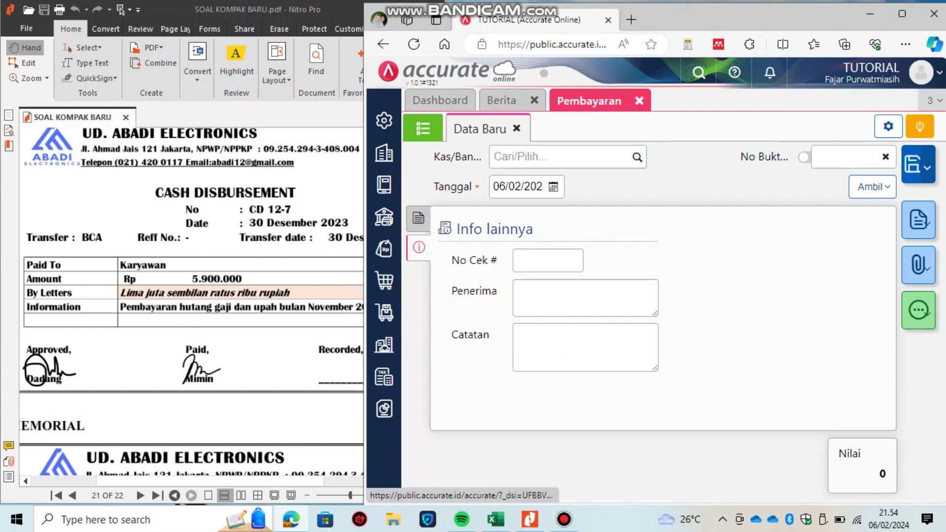
{"action": "left_click", "coordinate": [639, 100]}
- Bring up memorial voucher BM12-2 in the PDF and examine its end-of-period adjustment data
{"action": "key", "text": "alt+Tab"}
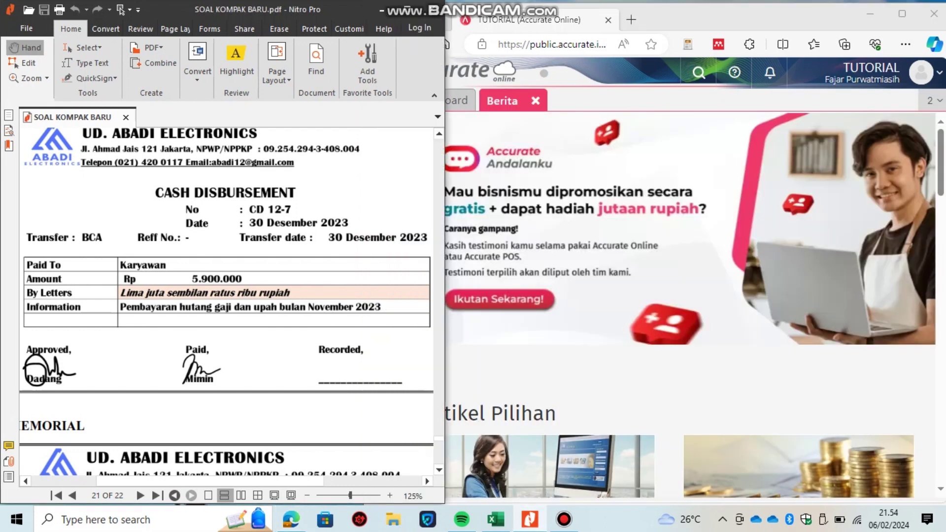
{"action": "scroll", "coordinate": [226, 296], "scroll_direction": "down", "scroll_amount": 3}
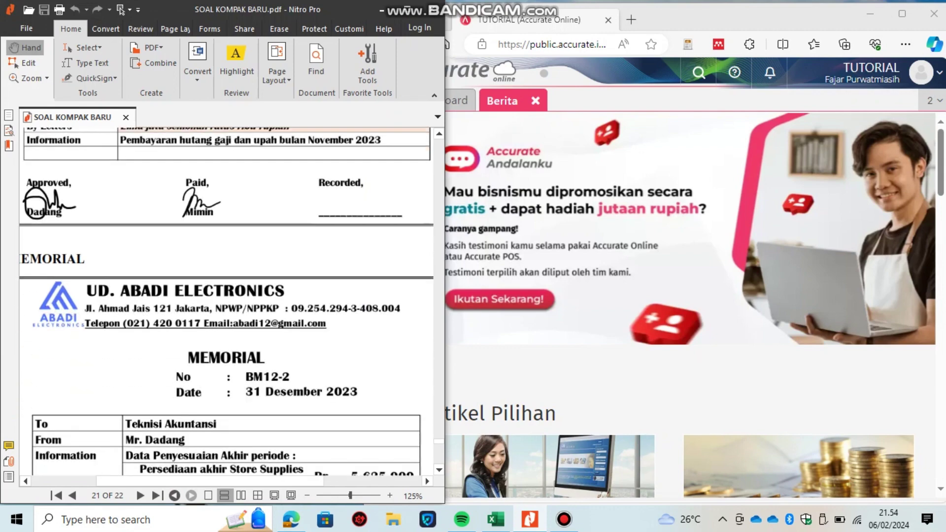
{"action": "scroll", "coordinate": [227, 301], "scroll_direction": "down", "scroll_amount": 1}
{"action": "scroll", "coordinate": [227, 302], "scroll_direction": "down", "scroll_amount": 1}
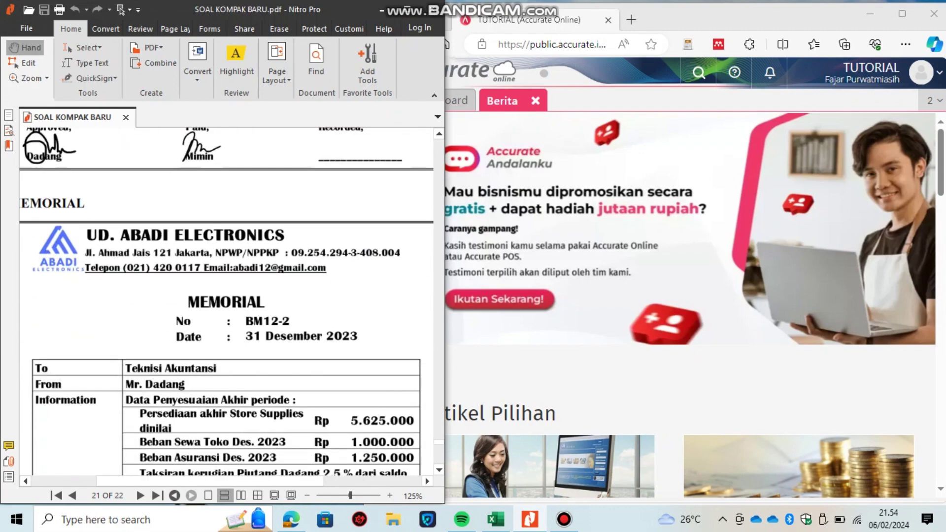
{"action": "scroll", "coordinate": [227, 301], "scroll_direction": "down", "scroll_amount": 1}
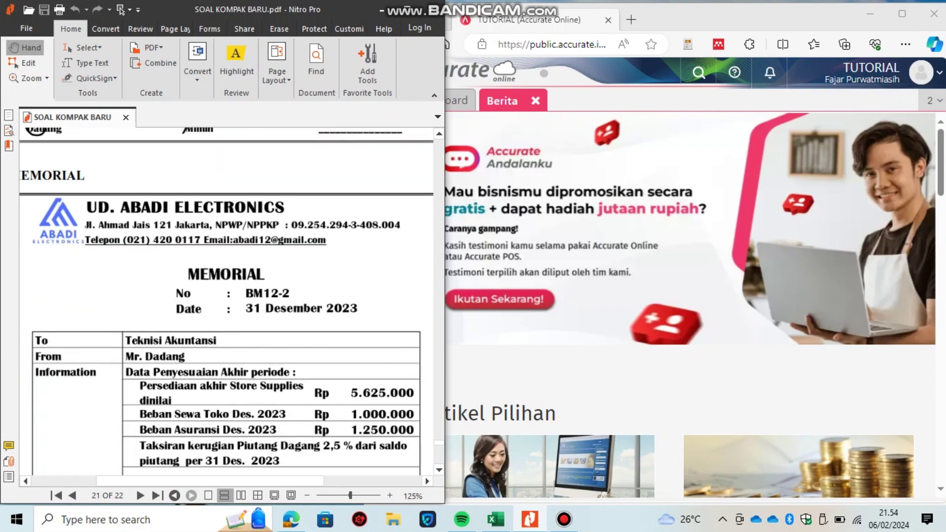
{"action": "scroll", "coordinate": [227, 301], "scroll_direction": "down", "scroll_amount": 1}
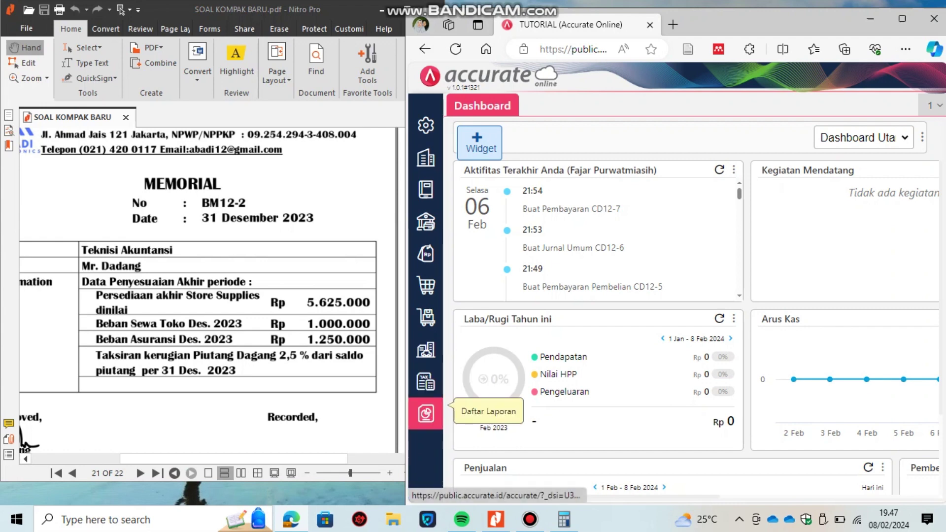
- Open the parameters of the Rincian Buku Besar report from the Buku Besar reports in Accurate Online
{"action": "left_click", "coordinate": [425, 413]}
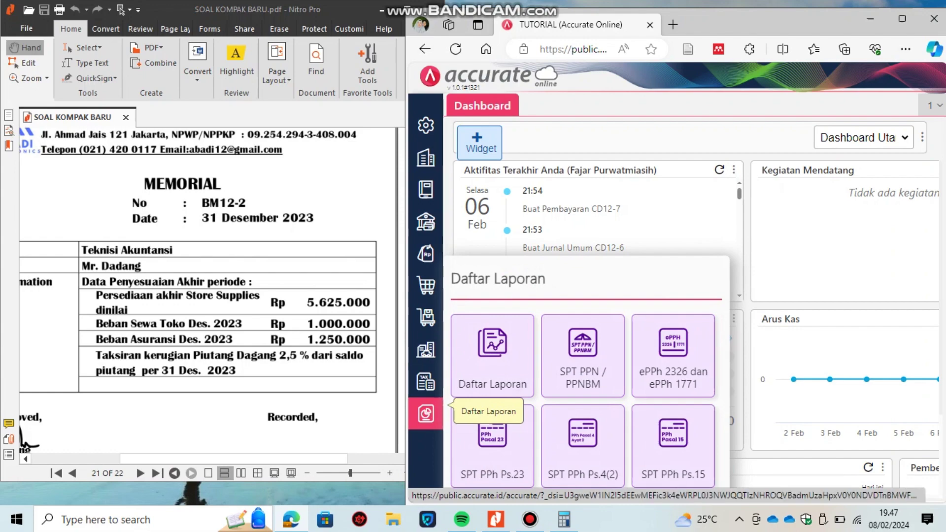
{"action": "left_click", "coordinate": [492, 354]}
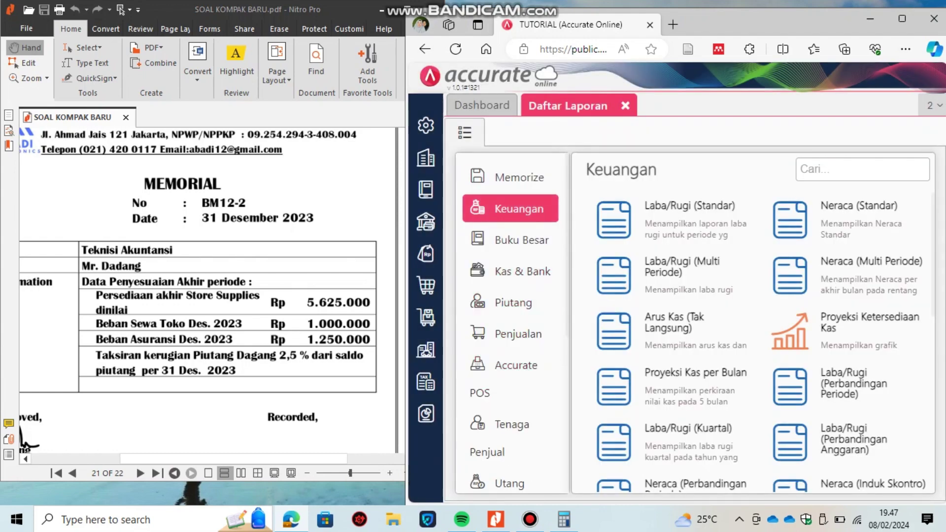
{"action": "left_click", "coordinate": [512, 240]}
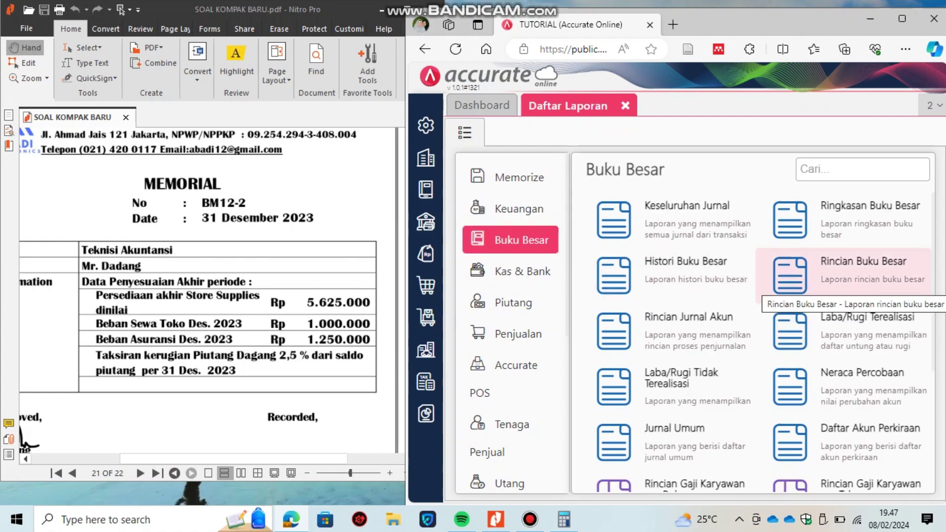
{"action": "left_click", "coordinate": [790, 274]}
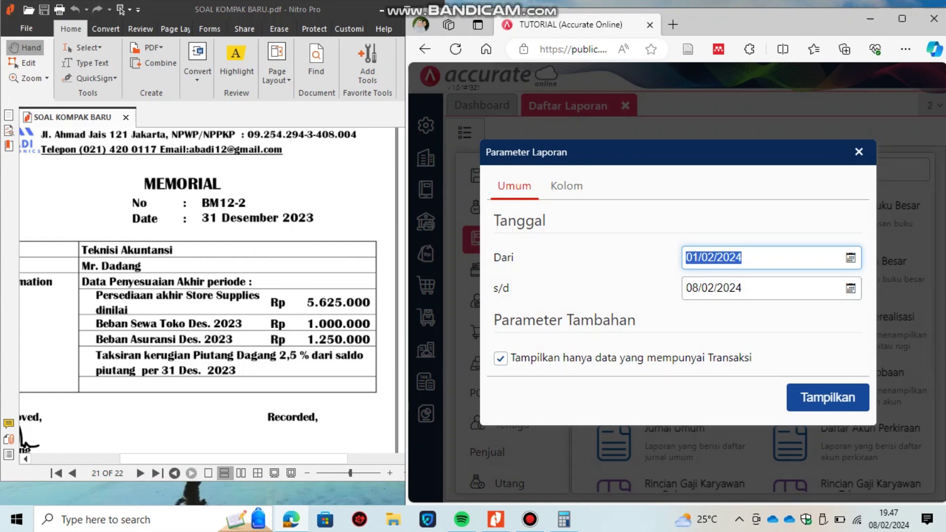
- Run the general ledger detail report for 01/12/2023 to 31/12/2023 and look up the Office Supplies account's ending balance
{"action": "type", "text": "01/"}
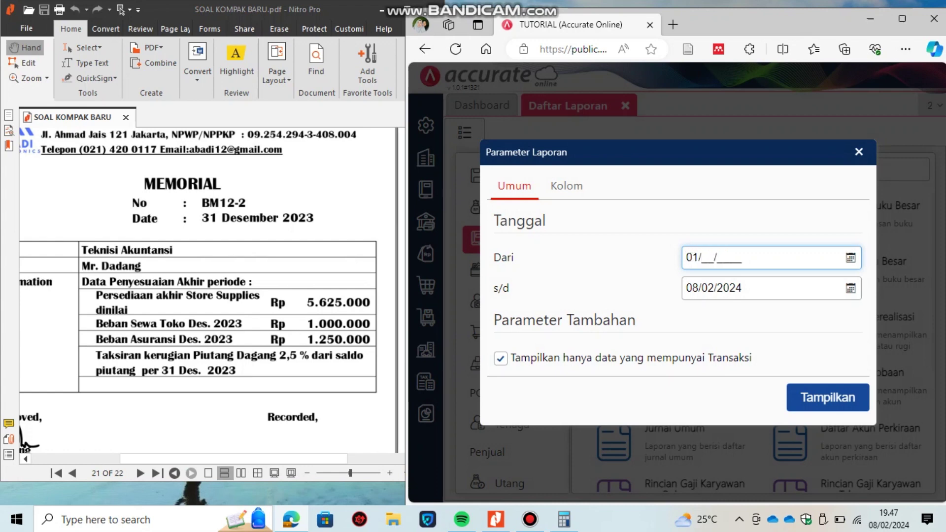
{"action": "type", "text": "12/2023"}
{"action": "key", "text": "Tab"}
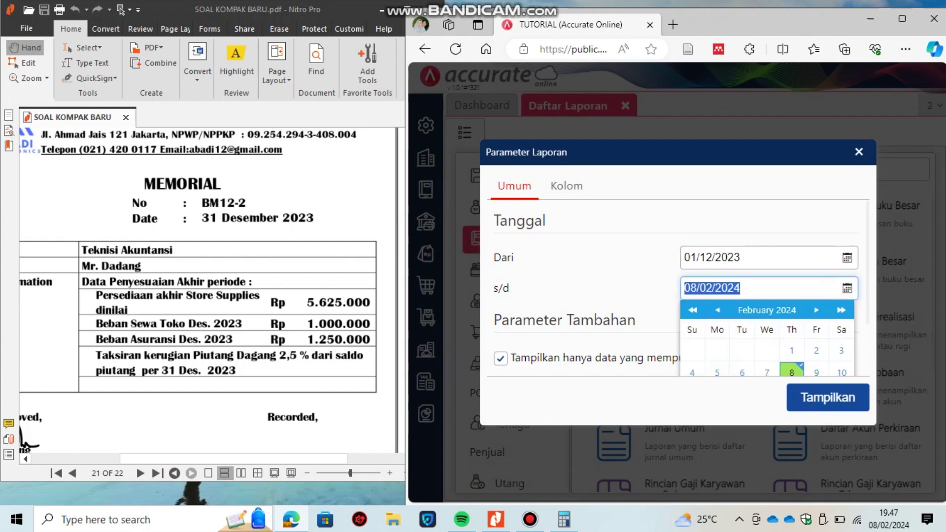
{"action": "type", "text": "31/12/2023"}
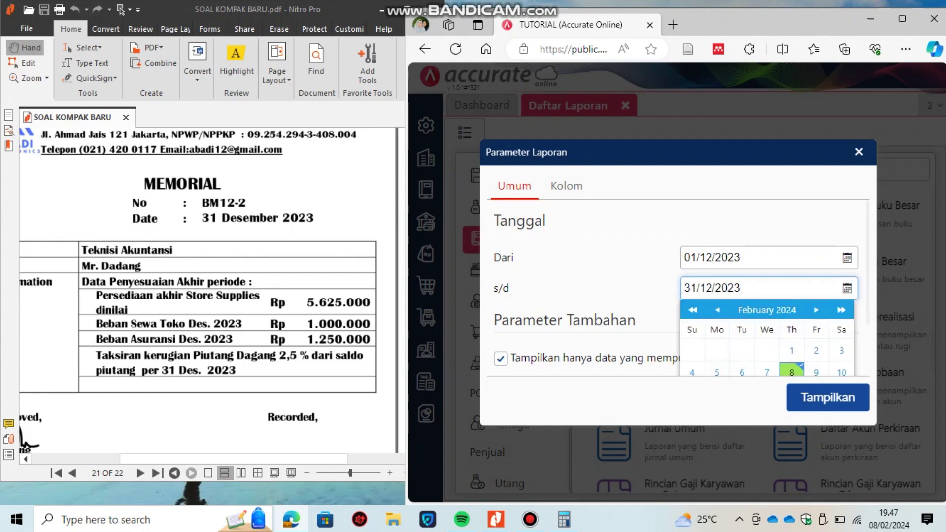
{"action": "key", "text": "Return"}
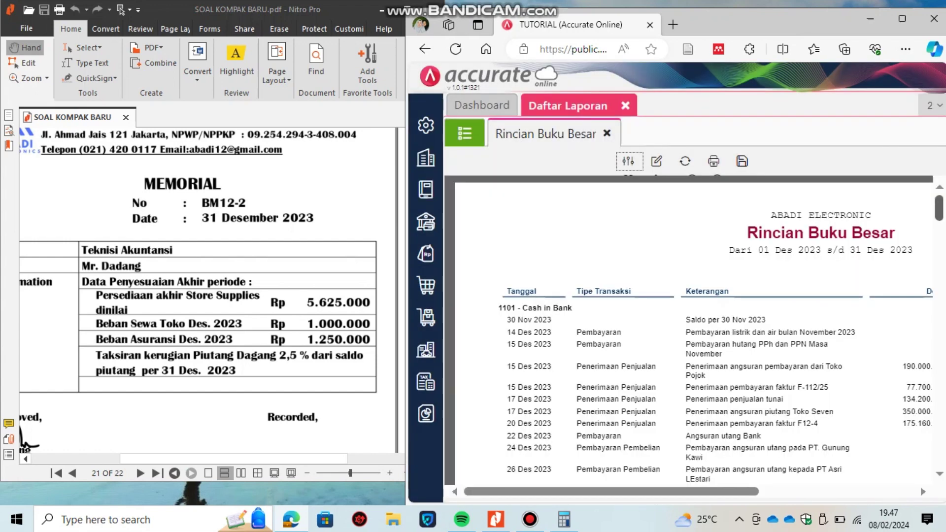
{"action": "scroll", "coordinate": [689, 330], "scroll_direction": "down", "scroll_amount": 10}
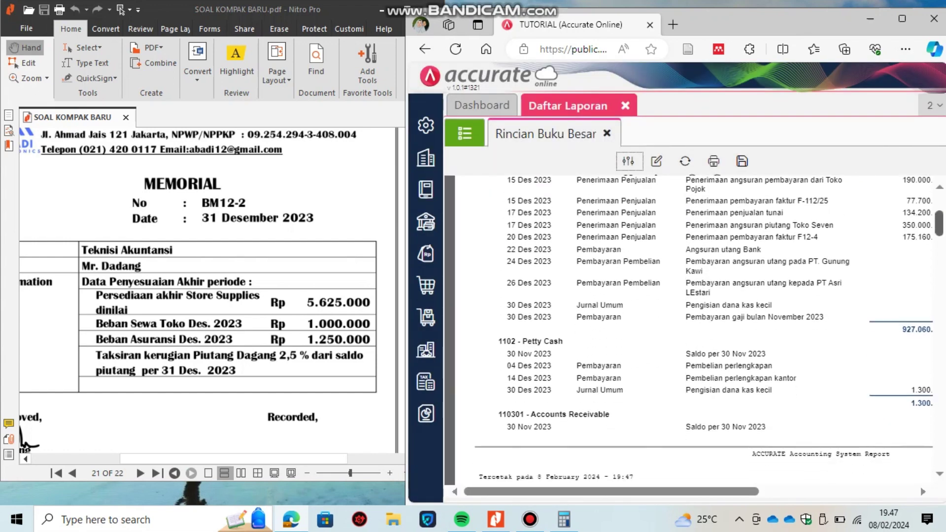
{"action": "scroll", "coordinate": [689, 330], "scroll_direction": "down", "scroll_amount": 10}
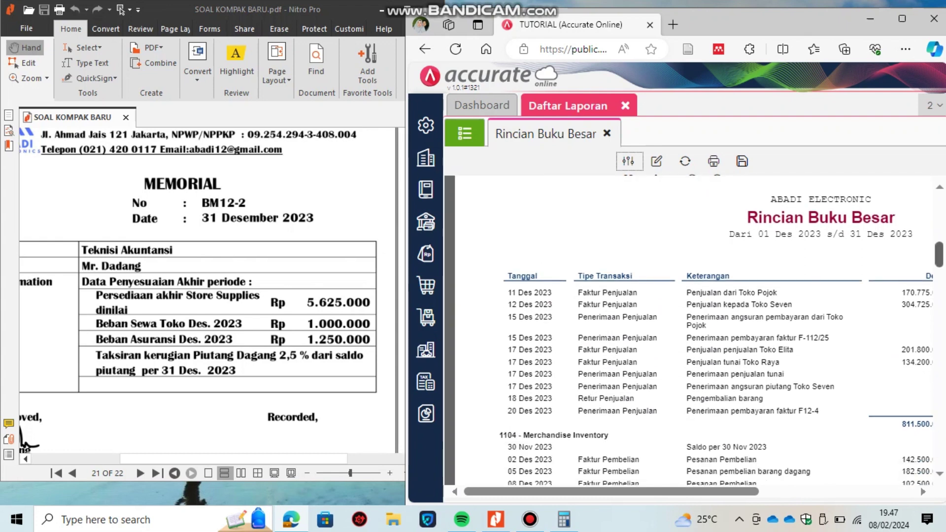
{"action": "scroll", "coordinate": [689, 330], "scroll_direction": "down", "scroll_amount": 10}
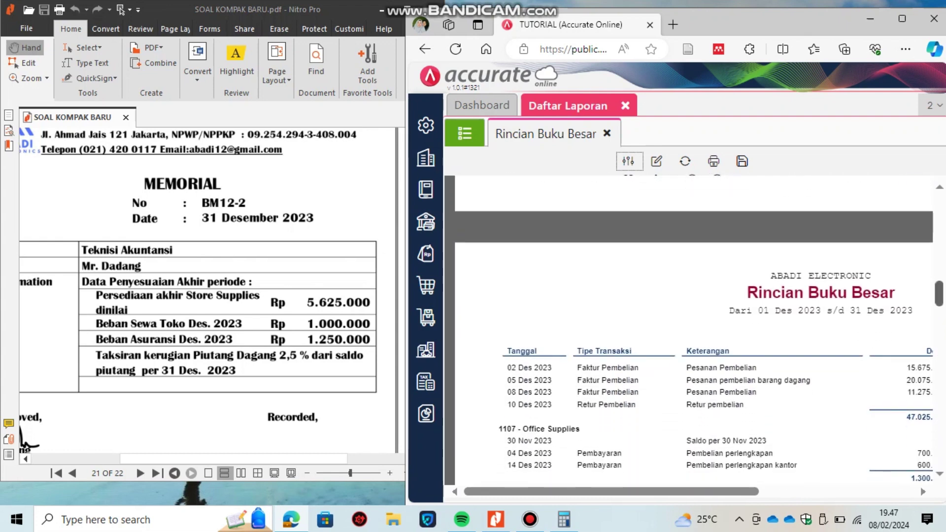
{"action": "scroll", "coordinate": [689, 330], "scroll_direction": "right", "scroll_amount": 5}
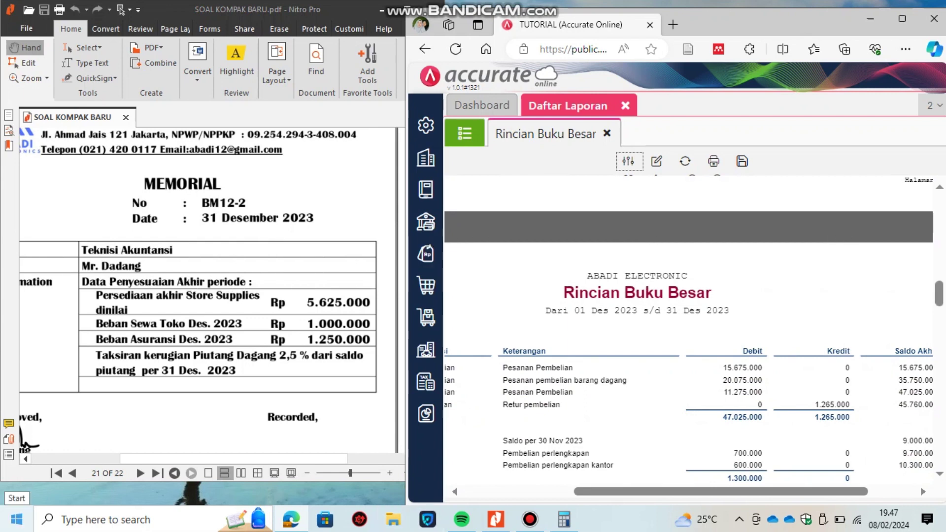
- Open Calculator, subtract 5625000 from 10300000 to get the supplies used, and copy the result
{"action": "left_click", "coordinate": [17, 518]}
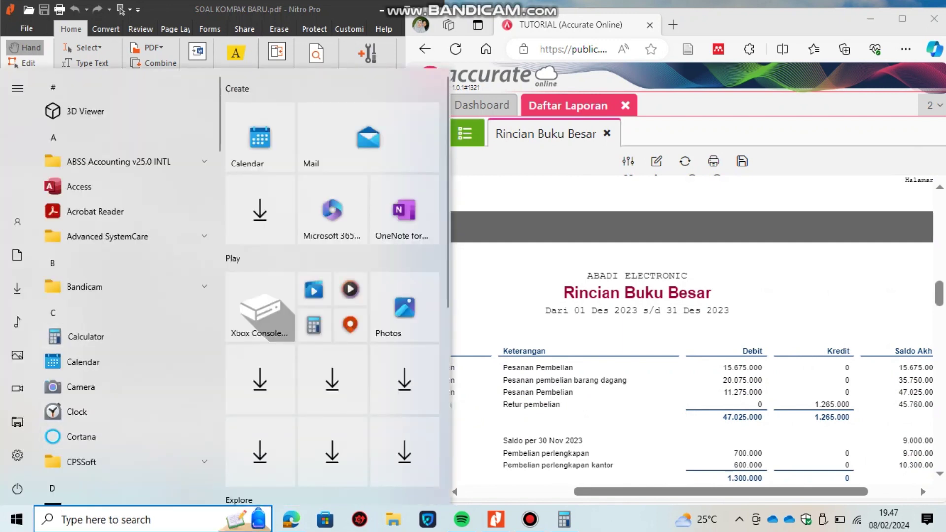
{"action": "left_click", "coordinate": [85, 337]}
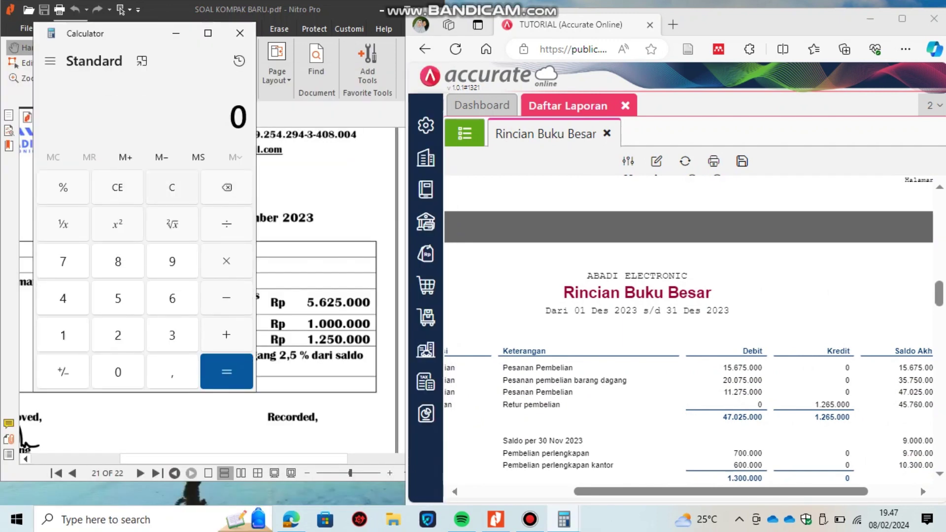
{"action": "type", "text": "10300000"}
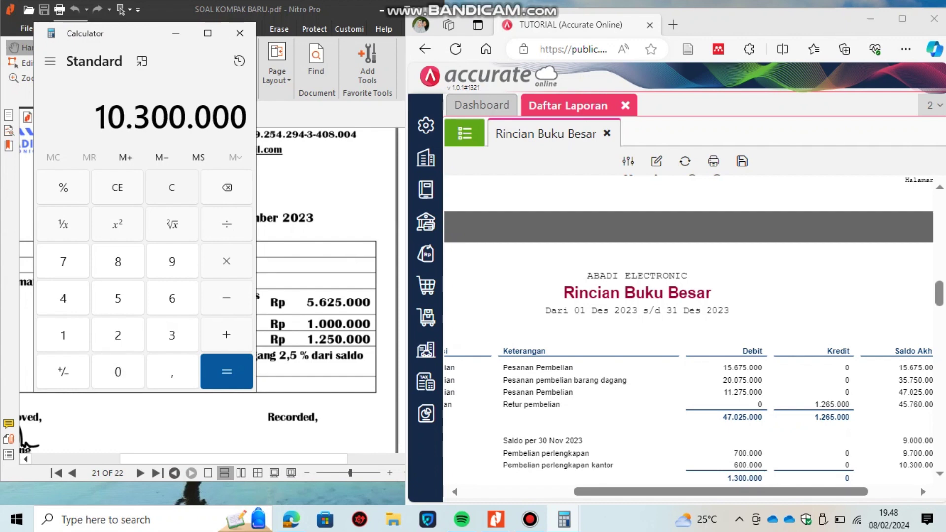
{"action": "key", "text": "minus"}
{"action": "type", "text": "56"}
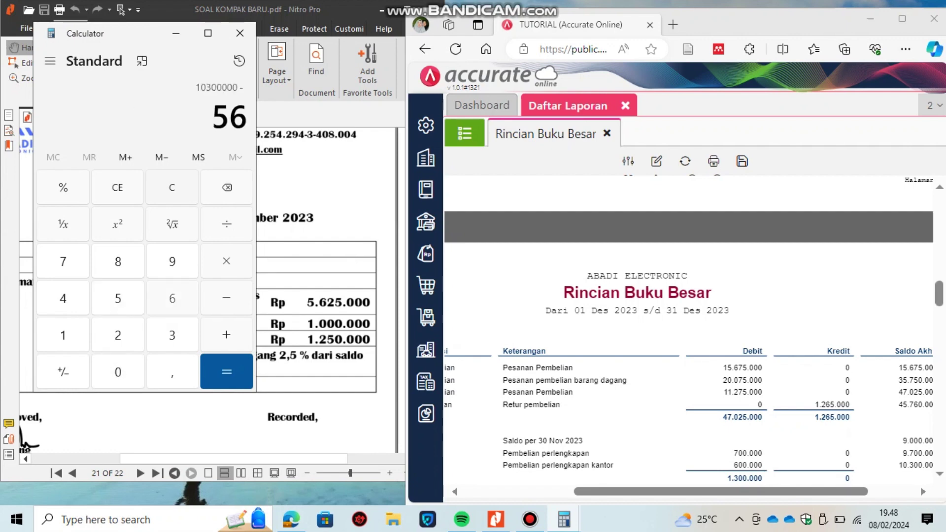
{"action": "type", "text": "250000"}
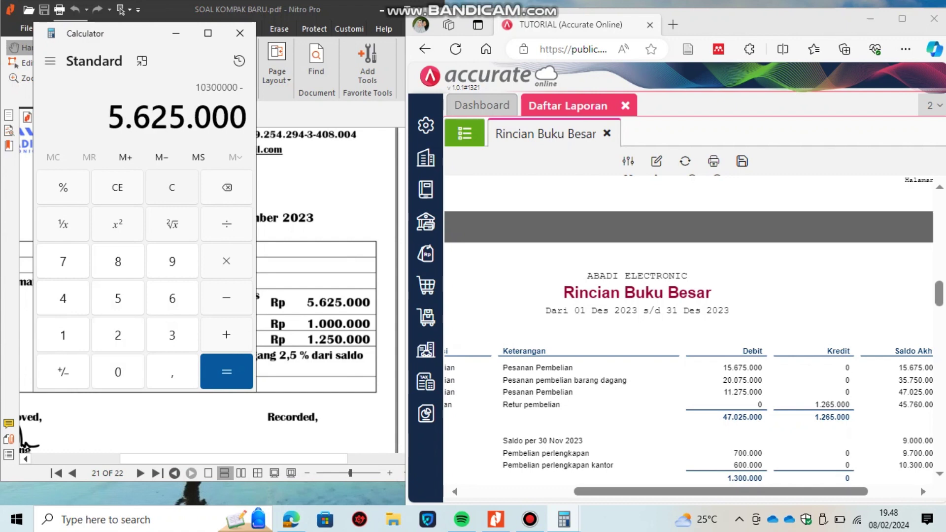
{"action": "key", "text": "Return"}
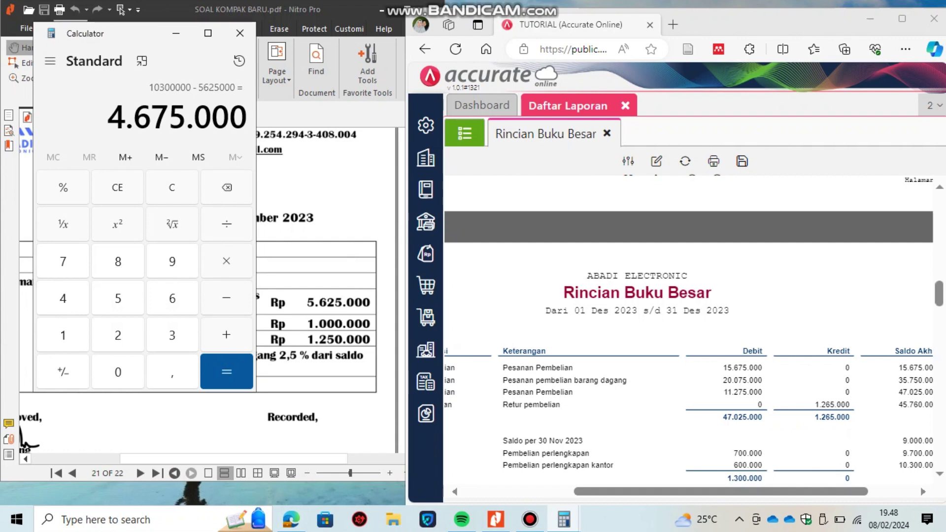
{"action": "left_click_drag", "start_coordinate": [246, 118], "coordinate": [195, 118]}
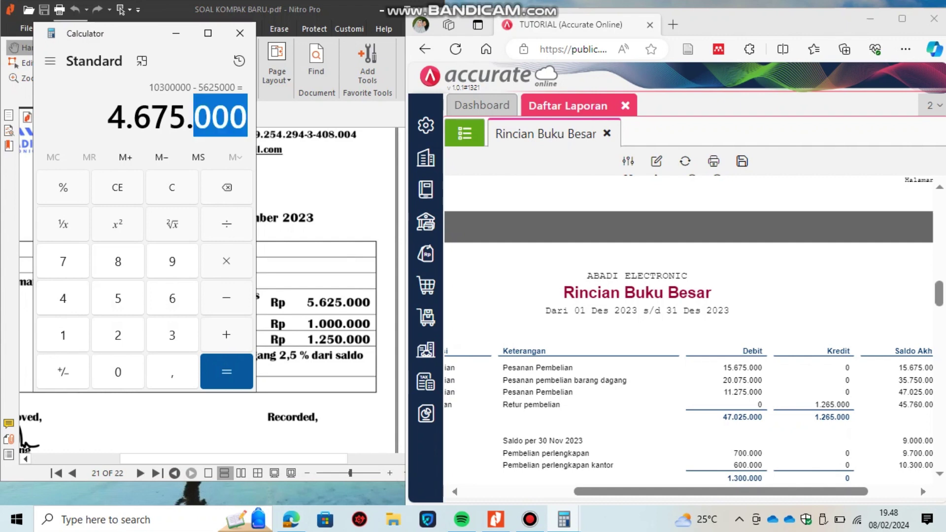
{"action": "left_click_drag", "start_coordinate": [107, 118], "coordinate": [247, 118]}
{"action": "right_click", "coordinate": [247, 119]}
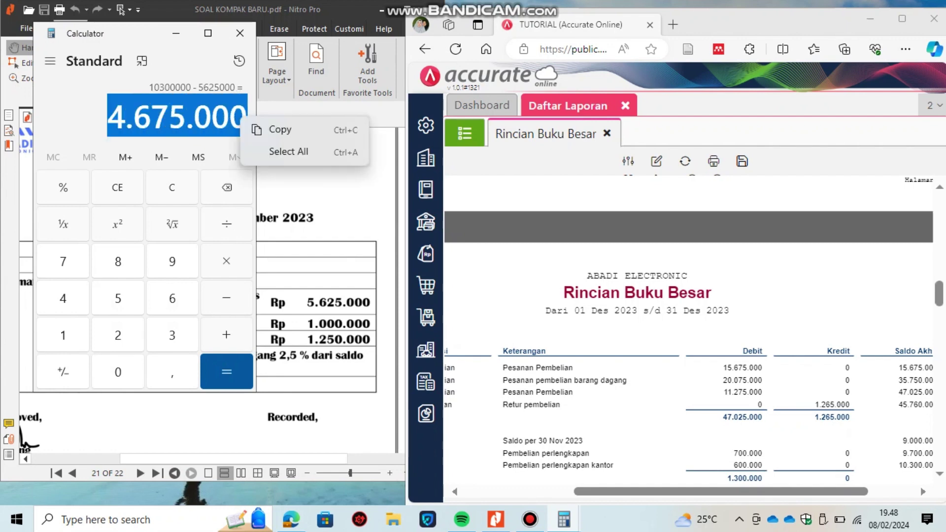
{"action": "left_click", "coordinate": [278, 129]}
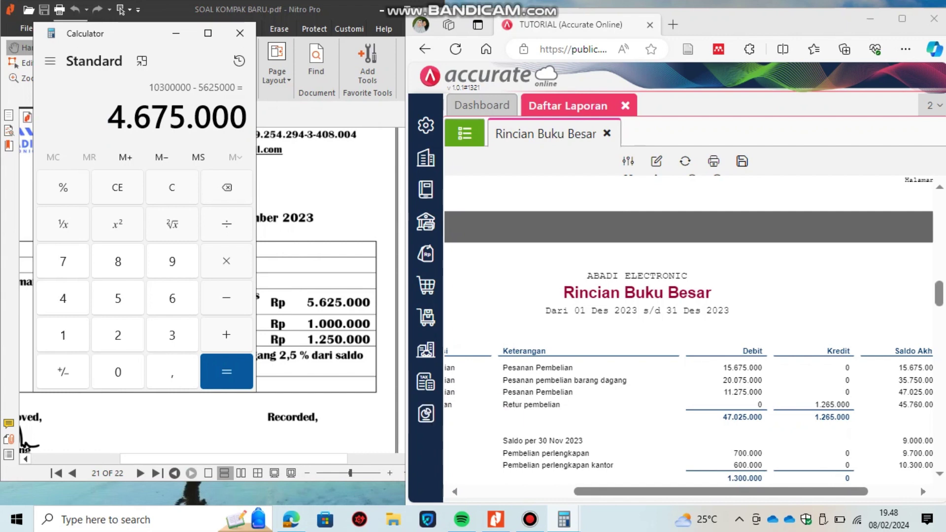
- Start a new Jurnal Umum in Accurate Online dated 31/12/2023 with the manual number BM12-2
{"action": "left_click", "coordinate": [426, 189]}
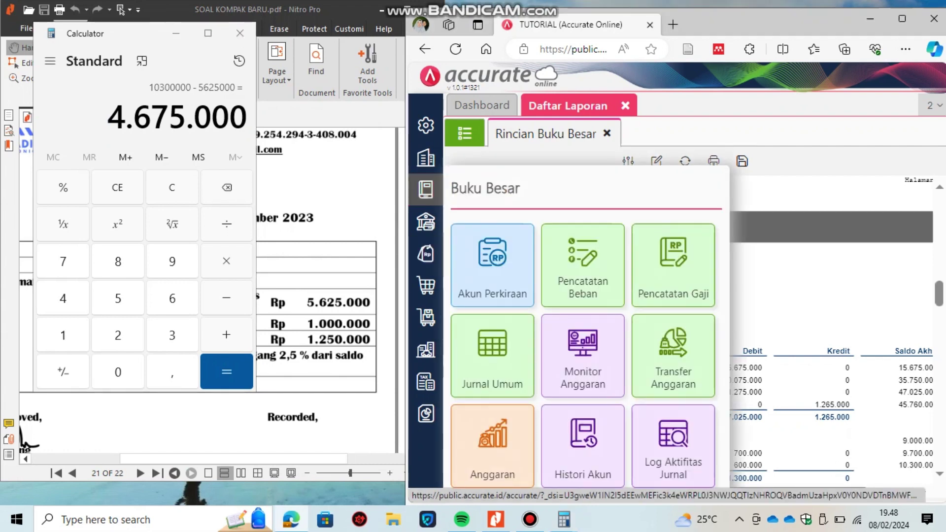
{"action": "left_click", "coordinate": [492, 355]}
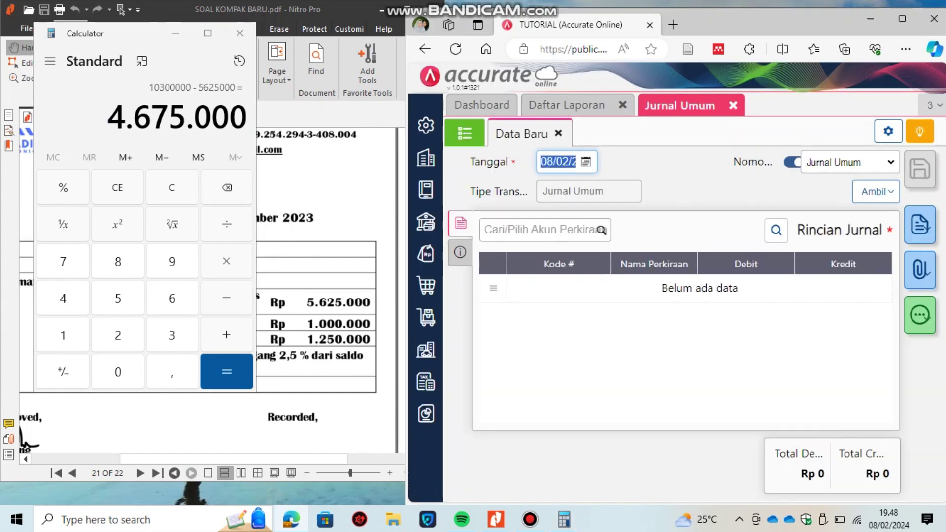
{"action": "type", "text": "31/"}
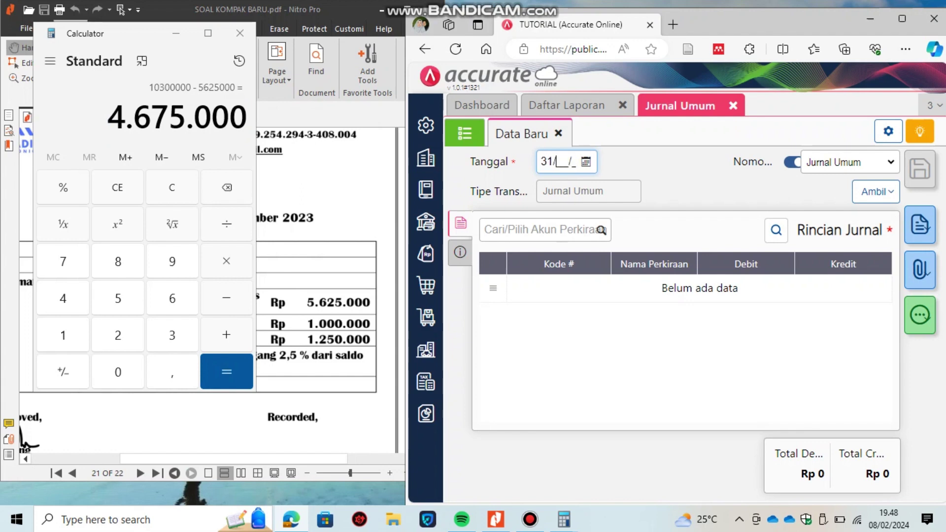
{"action": "type", "text": "12/2"}
{"action": "left_click", "coordinate": [791, 162]}
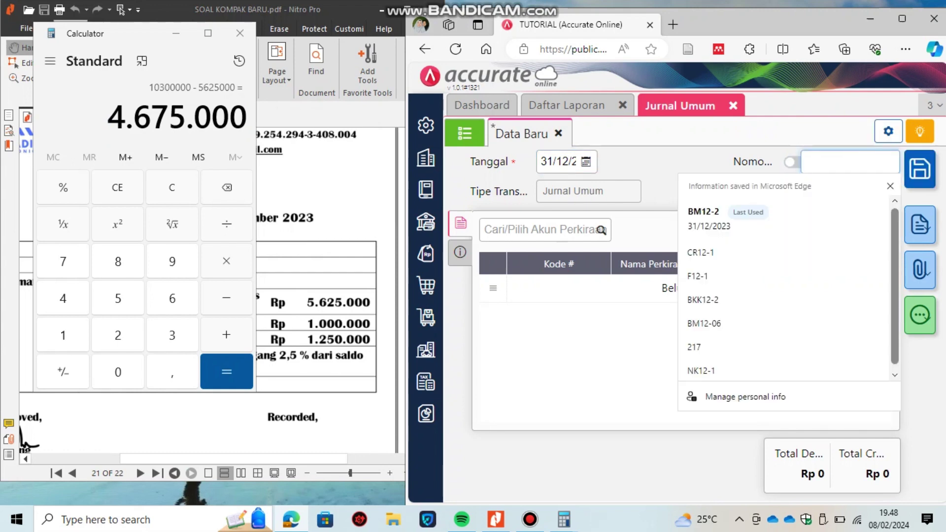
{"action": "key", "text": "Down"}
{"action": "key", "text": "Return"}
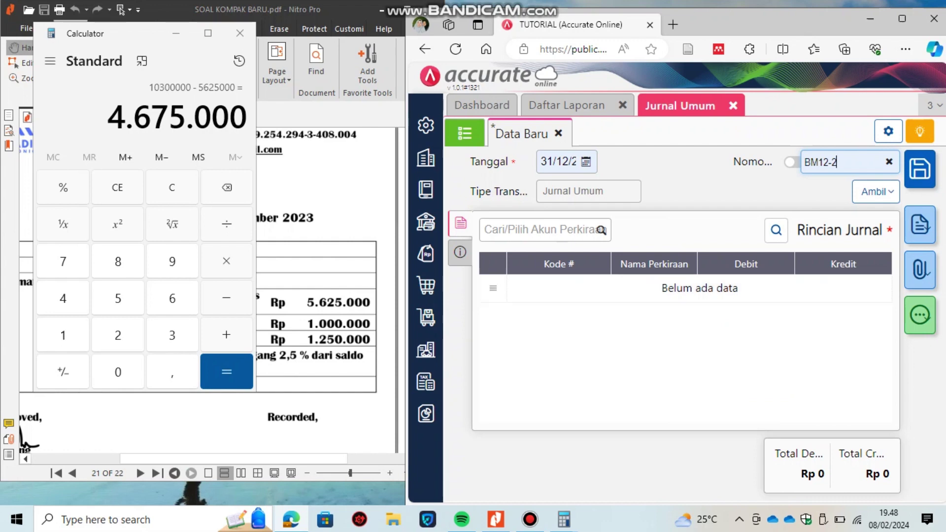
- Add account 6003 Office Supplies Expenses to the journal with a debit of 4.675.000
{"action": "left_click", "coordinate": [601, 230]}
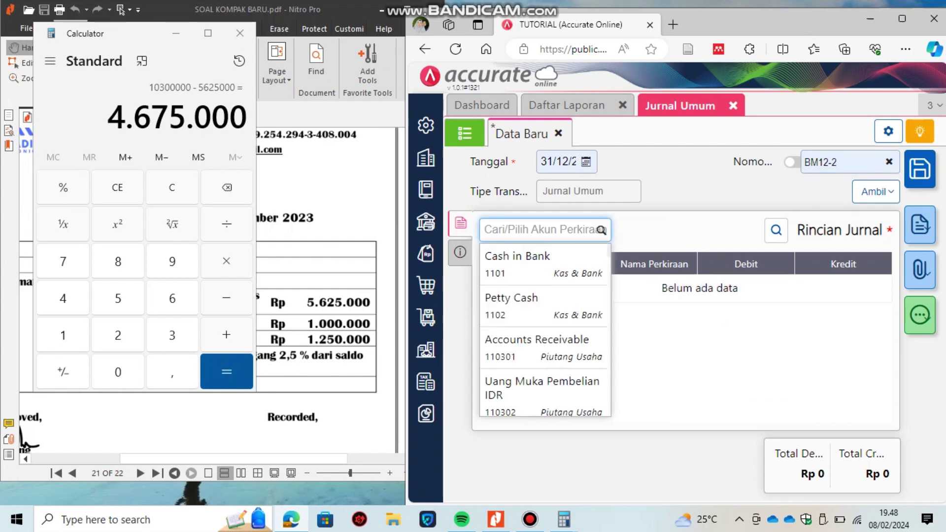
{"action": "type", "text": "store"}
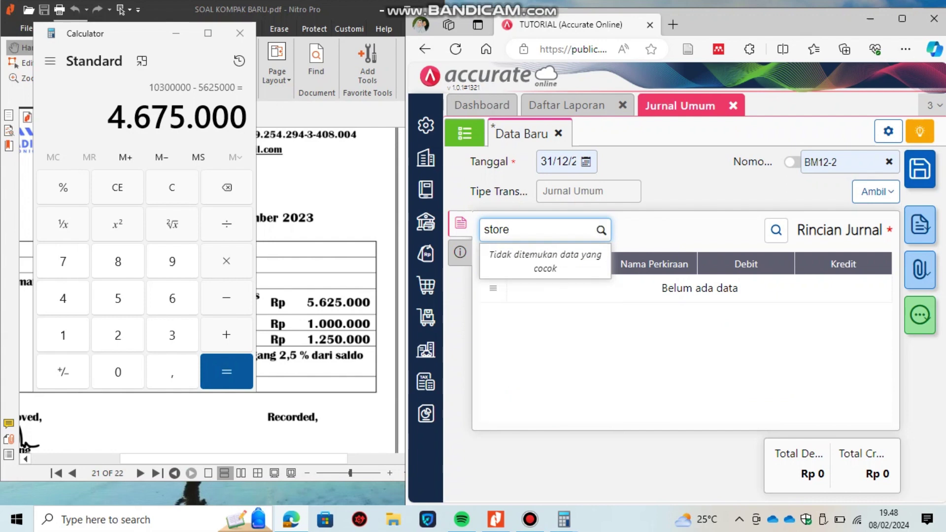
{"action": "key", "text": "BackSpace"}
{"action": "key", "text": "BackSpace"}
{"action": "key", "text": "BackSpace"}
{"action": "key", "text": "BackSpace"}
{"action": "type", "text": "upplie"}
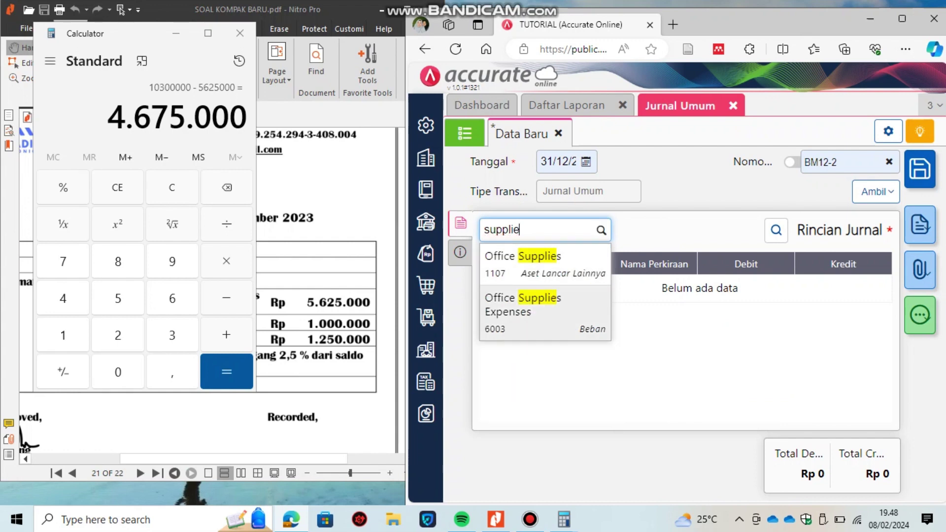
{"action": "left_click", "coordinate": [522, 305]}
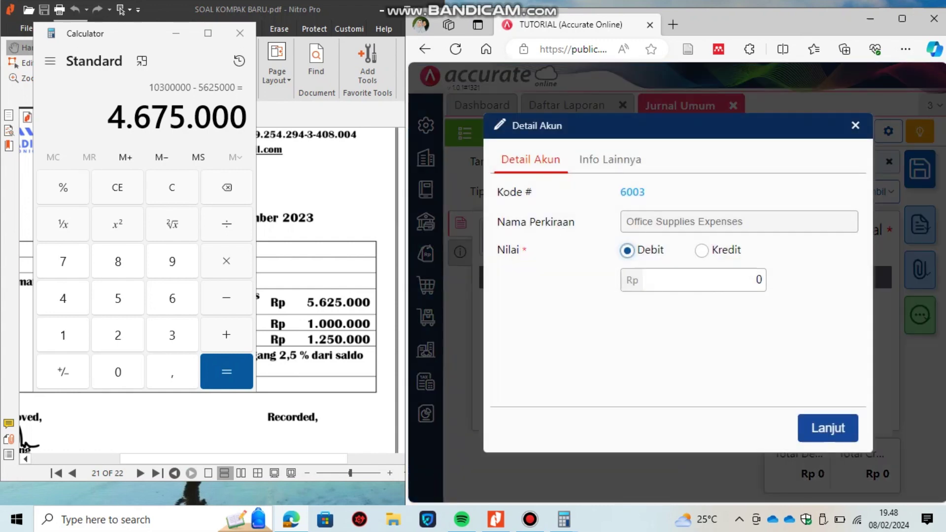
{"action": "left_click", "coordinate": [756, 280]}
{"action": "key", "text": "ctrl+v"}
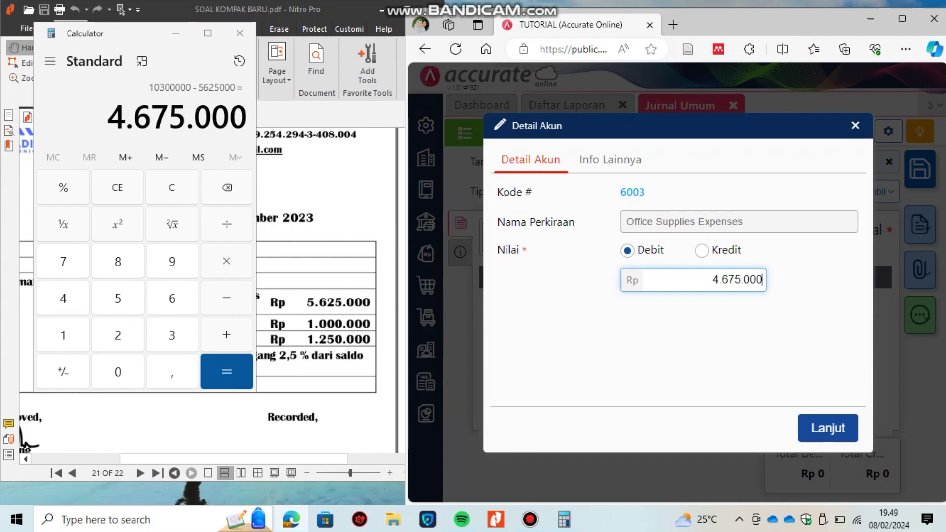
{"action": "key", "text": "Return"}
{"action": "key", "text": "Return"}
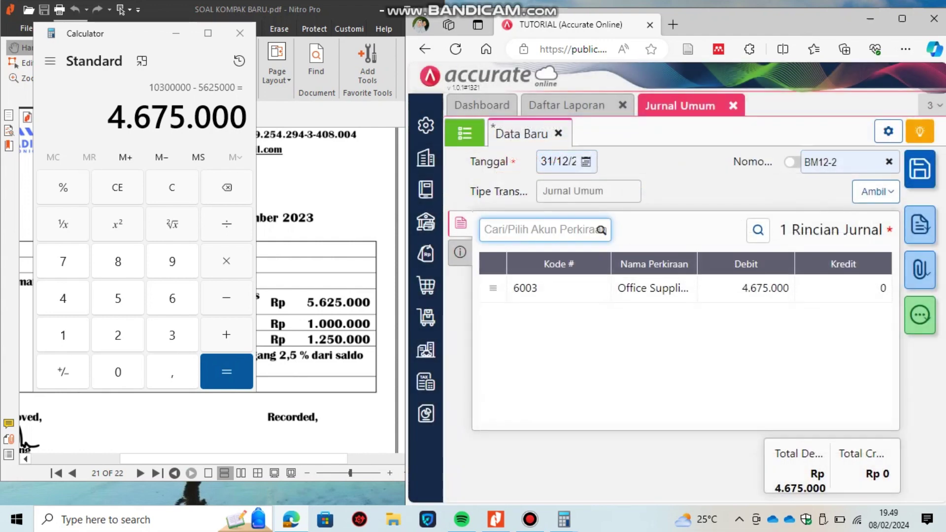
- Add account 1107 Office Supplies to the journal with a credit of 4.675.000
{"action": "type", "text": "su"}
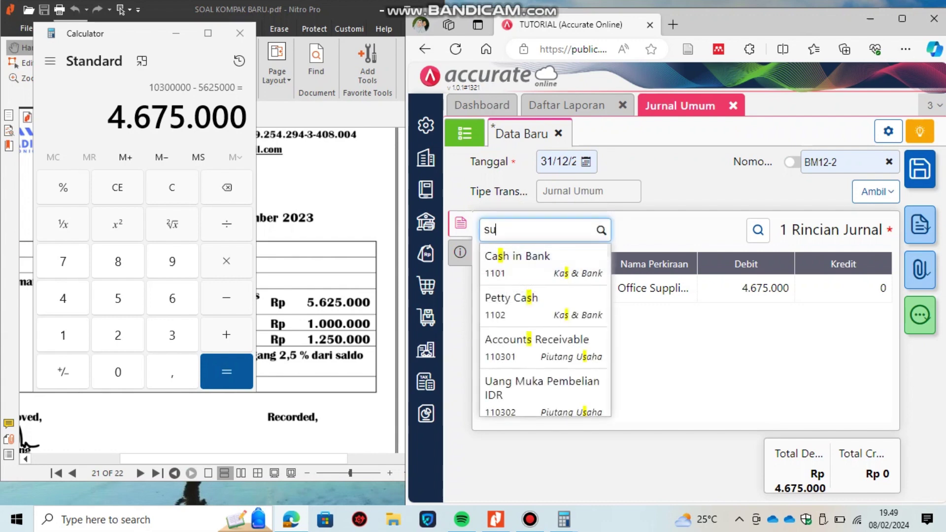
{"action": "type", "text": "p"}
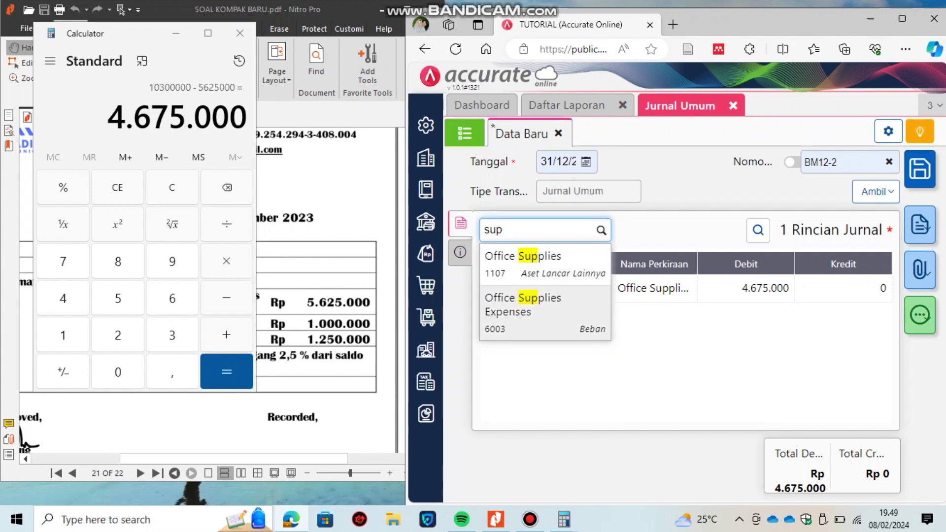
{"action": "key", "text": "Down"}
{"action": "key", "text": "Return"}
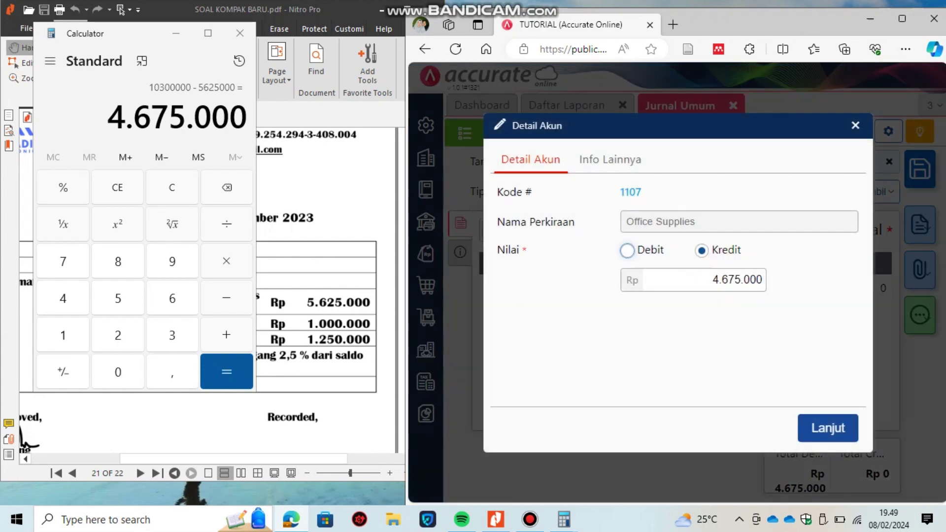
{"action": "key", "text": "Return"}
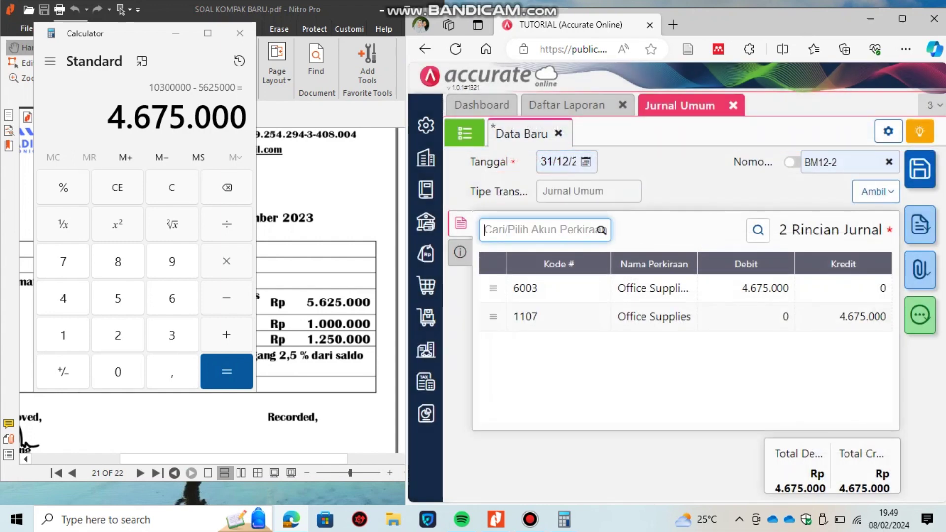
- Add account 6007 Rent Expense to the journal with a debit of 1.000.000
{"action": "key", "text": "alt+Tab"}
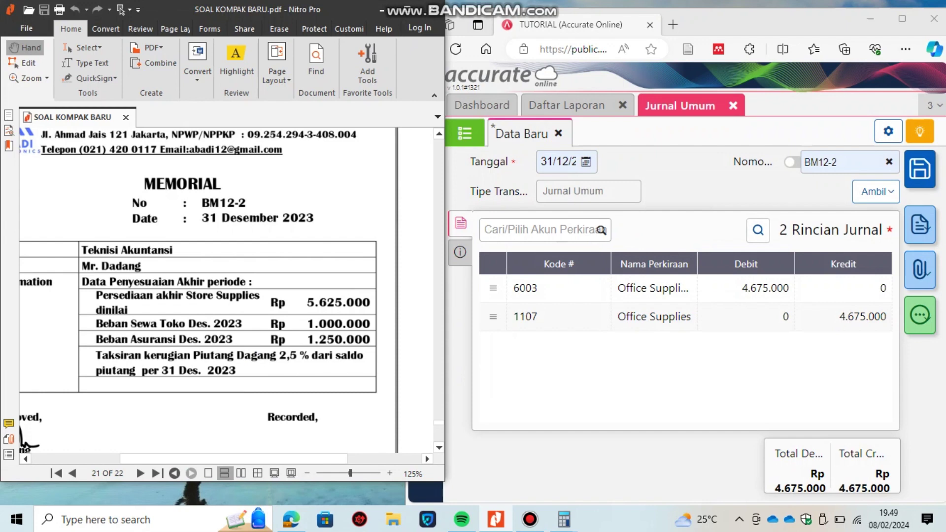
{"action": "left_click", "coordinate": [542, 230]}
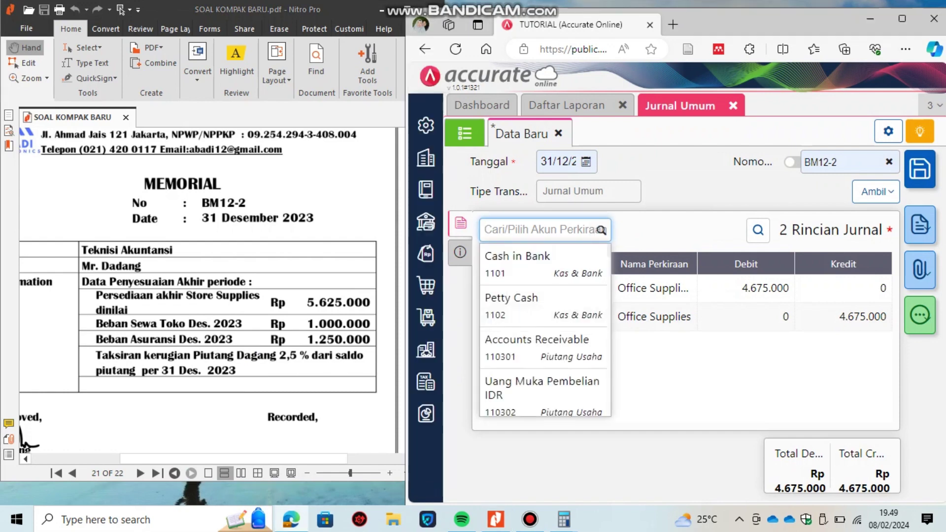
{"action": "type", "text": "rent"}
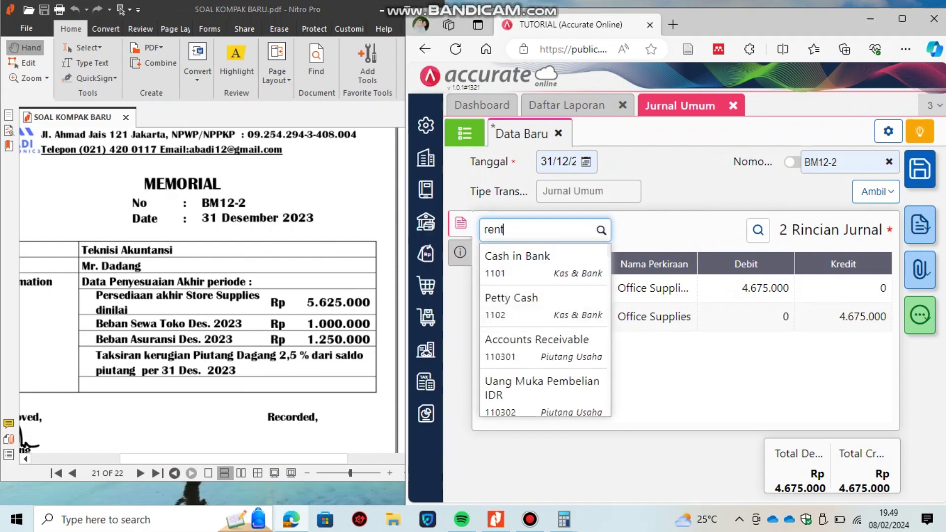
{"action": "key", "text": "Down"}
{"action": "key", "text": "Return"}
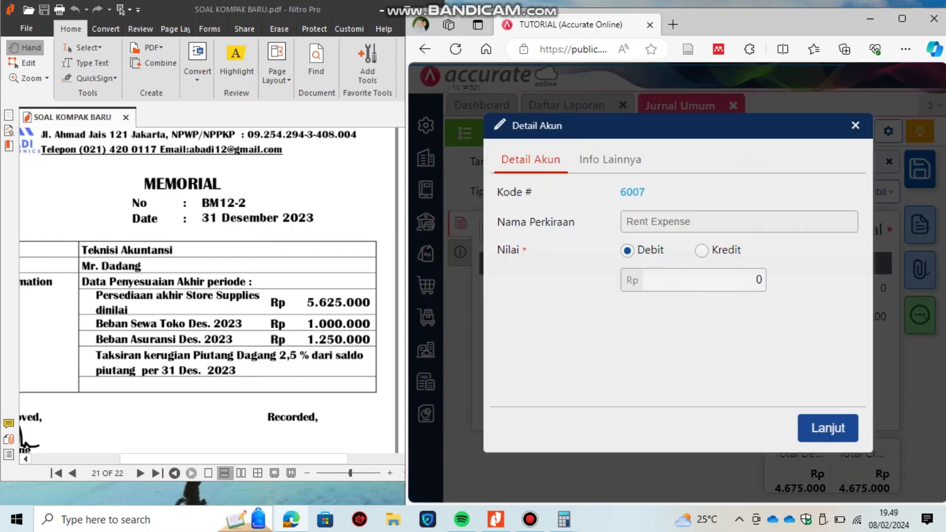
{"action": "key", "text": "Tab"}
{"action": "type", "text": "1000000"}
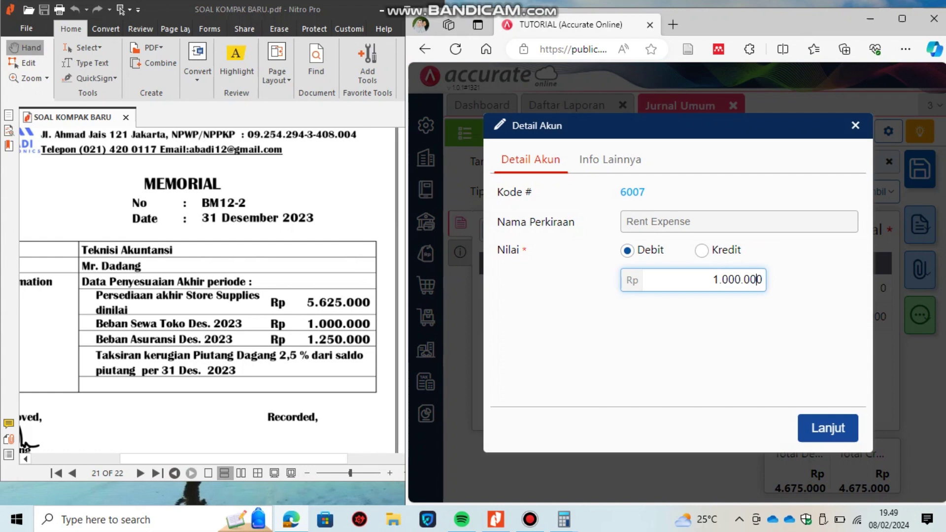
{"action": "key", "text": "Return"}
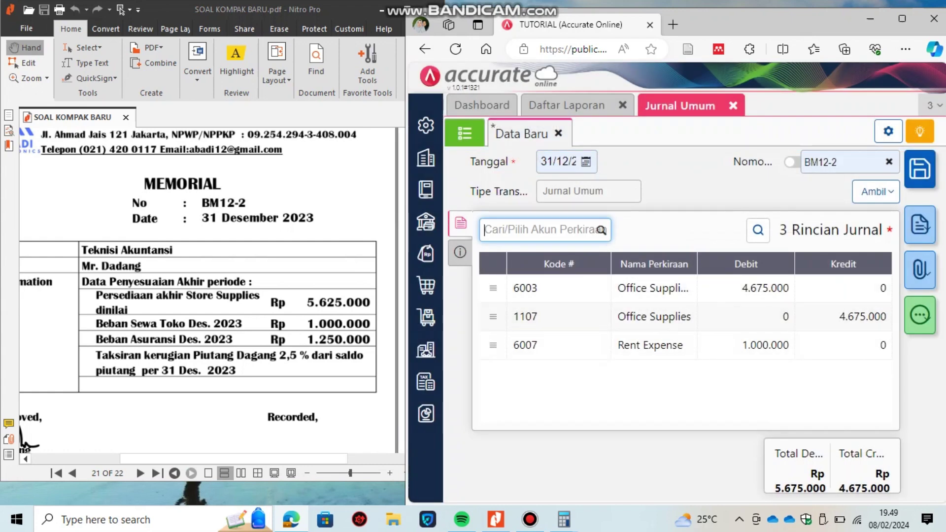
- Add account 1109 Prepaid Rent to the journal with a credit of 1.000.000
{"action": "type", "text": "pre"}
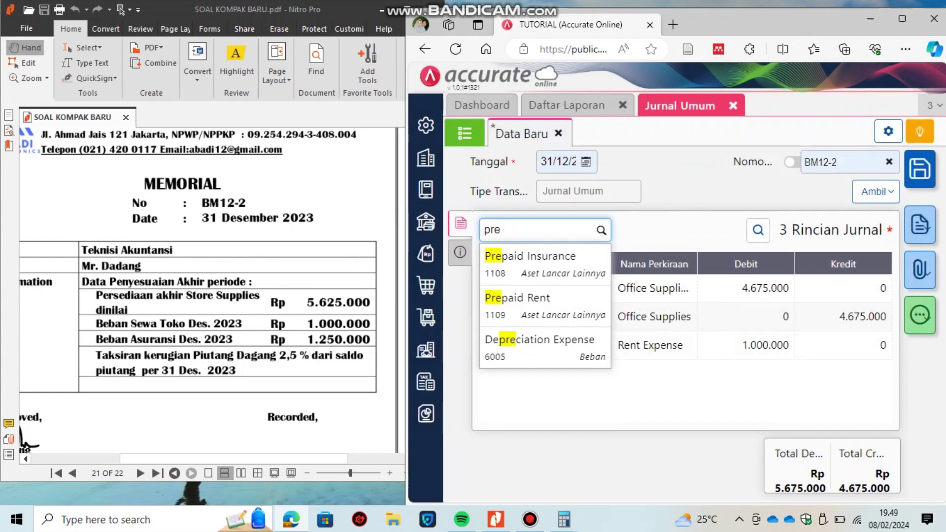
{"action": "key", "text": "Down"}
{"action": "key", "text": "Down"}
{"action": "key", "text": "Return"}
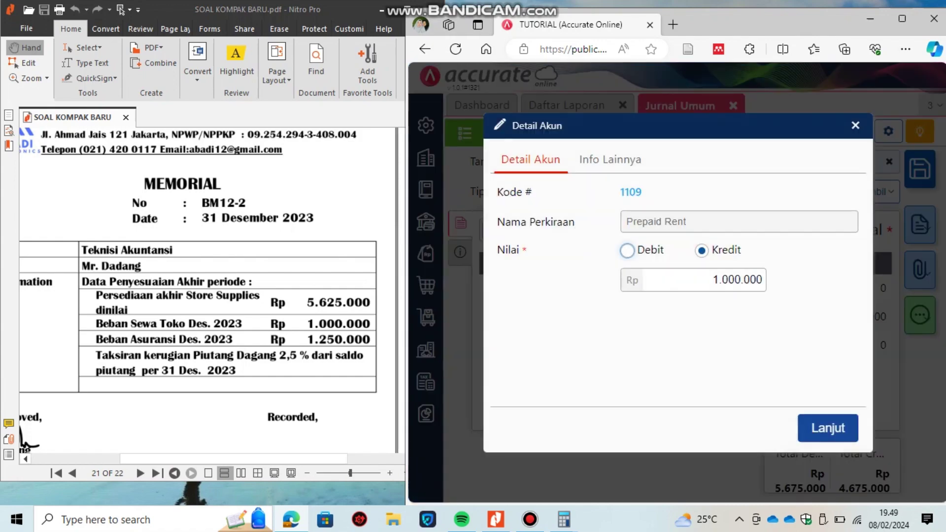
{"action": "key", "text": "Return"}
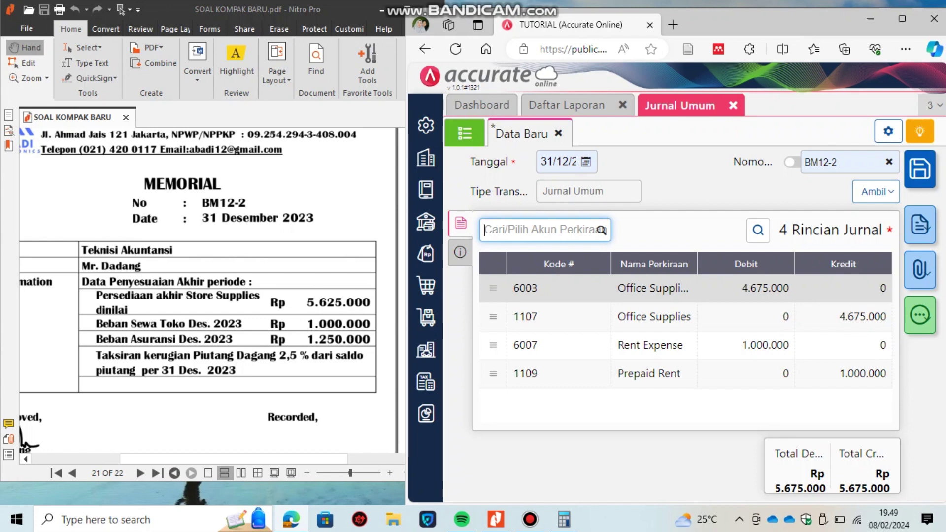
- Add account 6006 Insurance Expense to the journal with a debit of 1.250.000
{"action": "type", "text": "ins"}
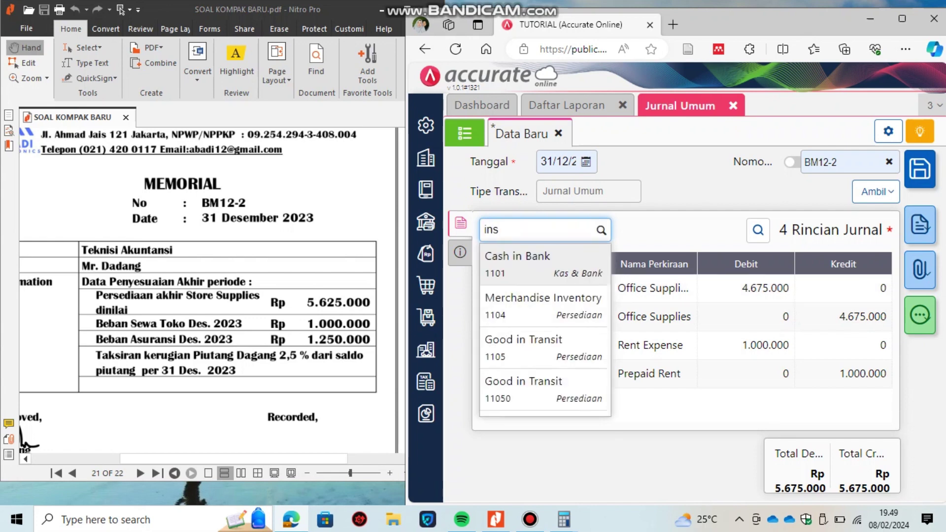
{"action": "key", "text": "Down"}
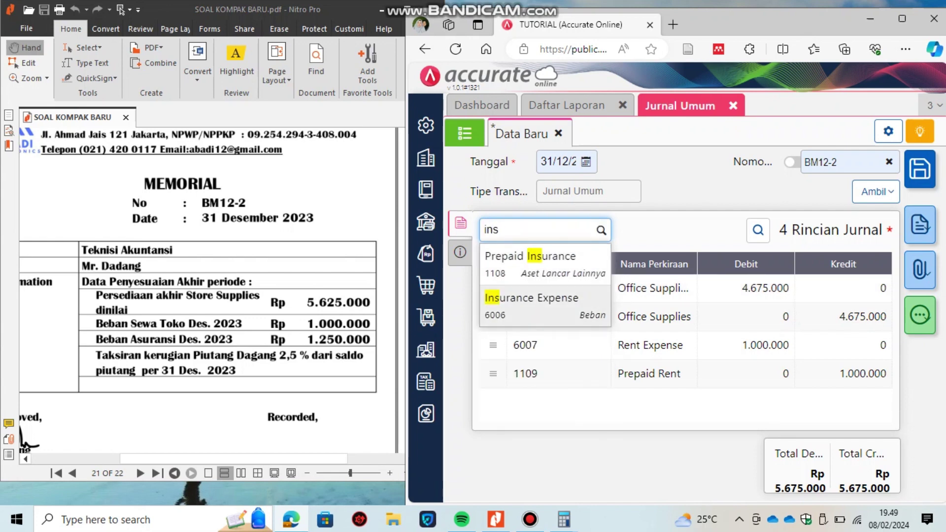
{"action": "key", "text": "Return"}
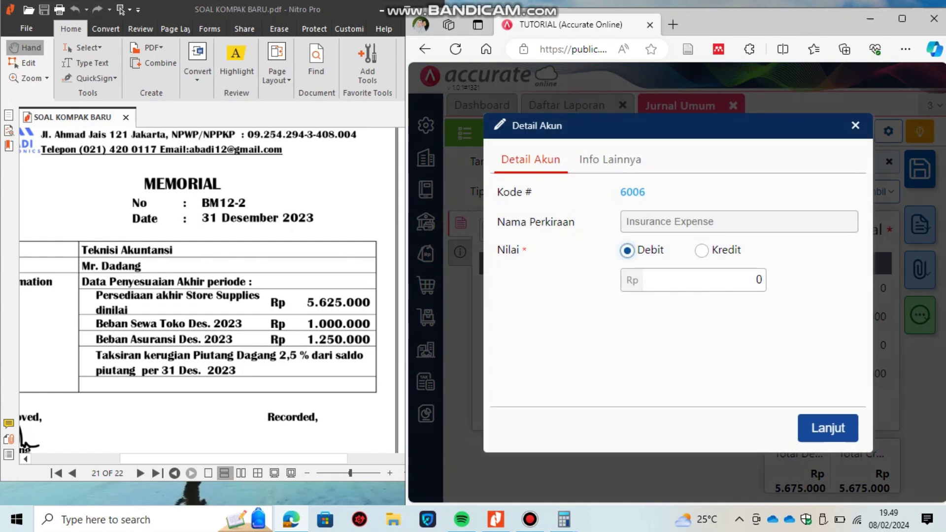
{"action": "key", "text": "Tab"}
{"action": "type", "text": "1."}
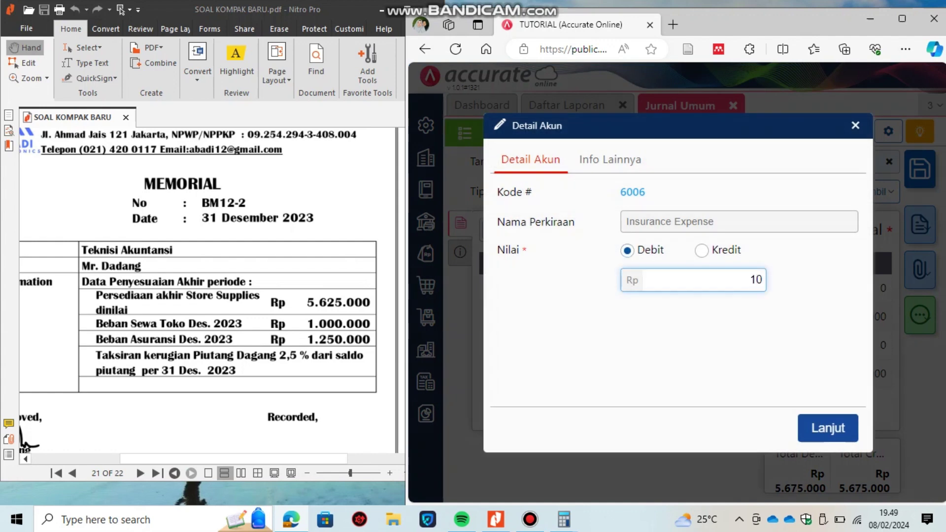
{"action": "type", "text": "250.000"}
{"action": "key", "text": "Return"}
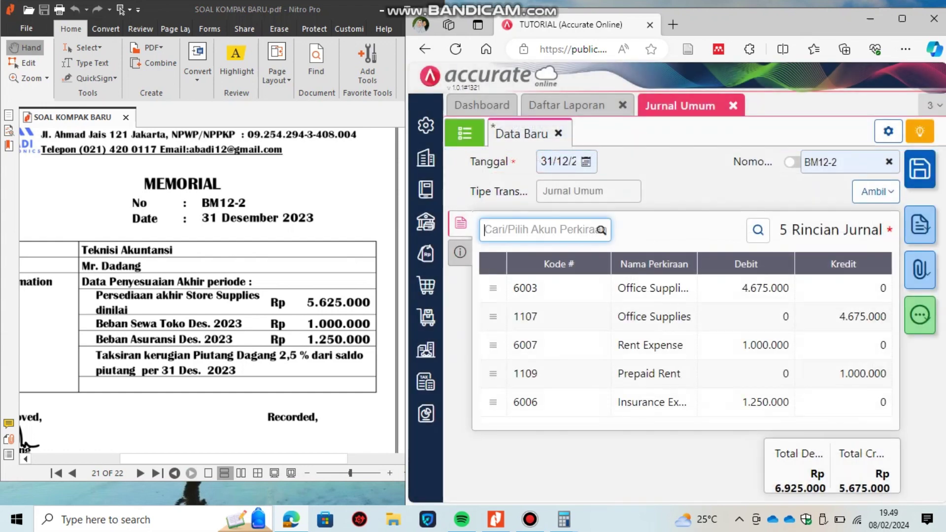
- Add account 1108 Prepaid Insurance to the journal with a credit of 1.250.000
{"action": "type", "text": "pre"}
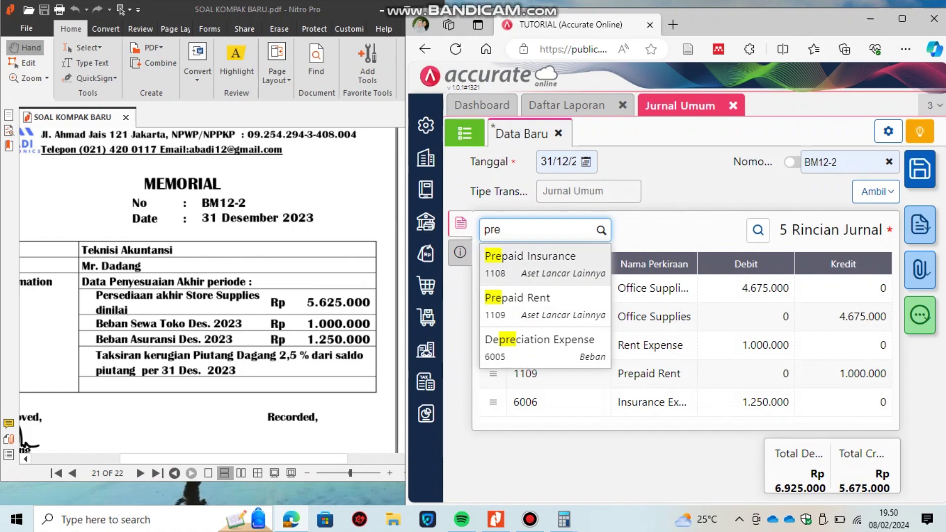
{"action": "key", "text": "Return"}
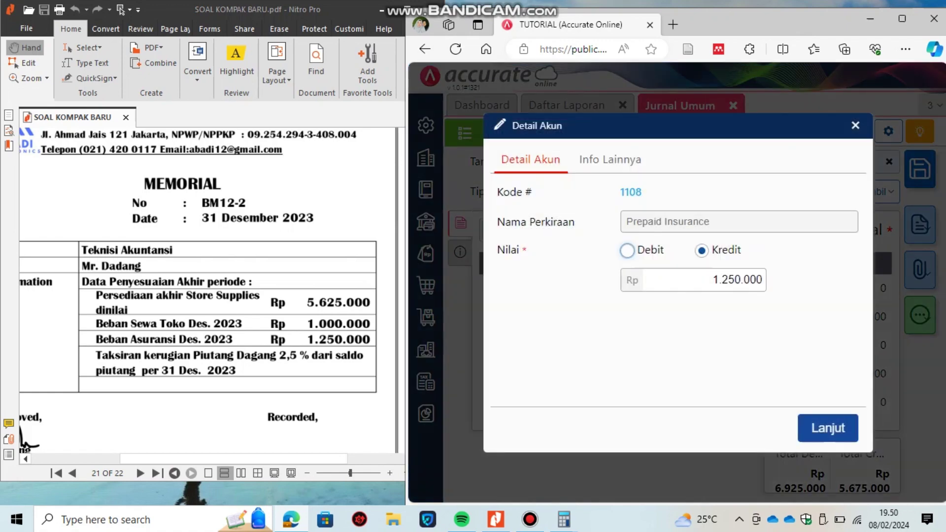
{"action": "key", "text": "Return"}
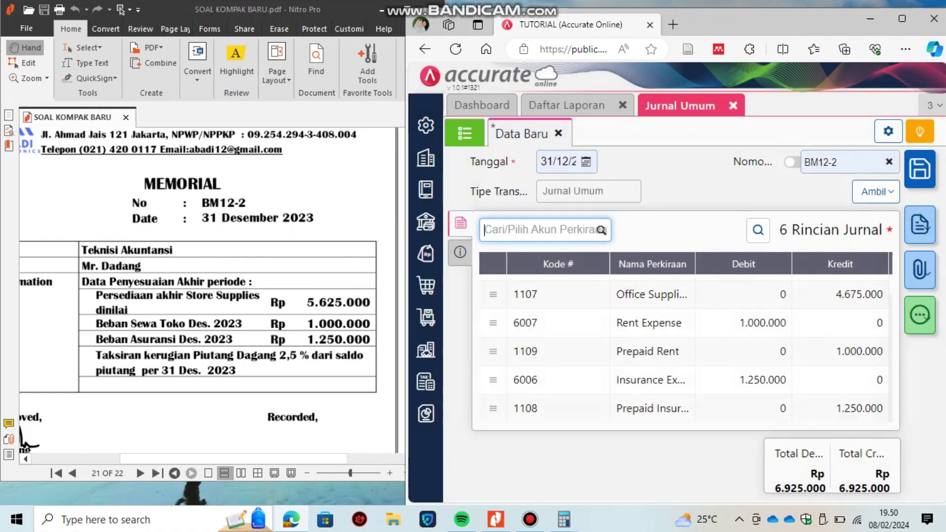
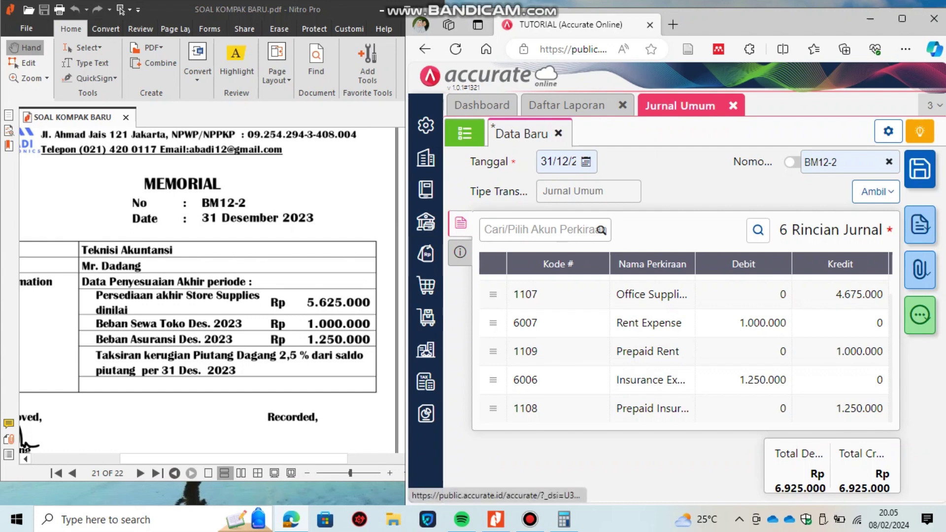
- Display the Neraca (Induk Skontro) report as of 31/12/2023 and look up the Accounts Receivable balance
{"action": "left_click", "coordinate": [567, 105]}
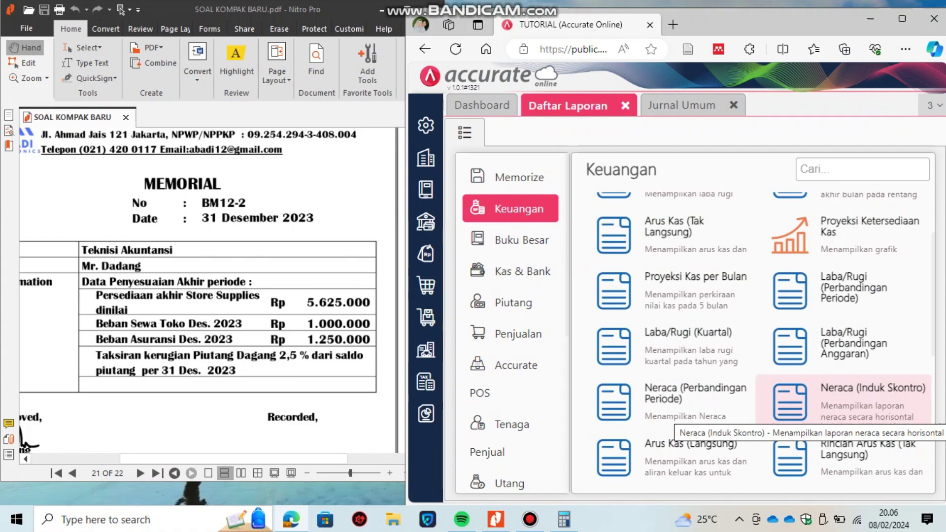
{"action": "left_click", "coordinate": [837, 401]}
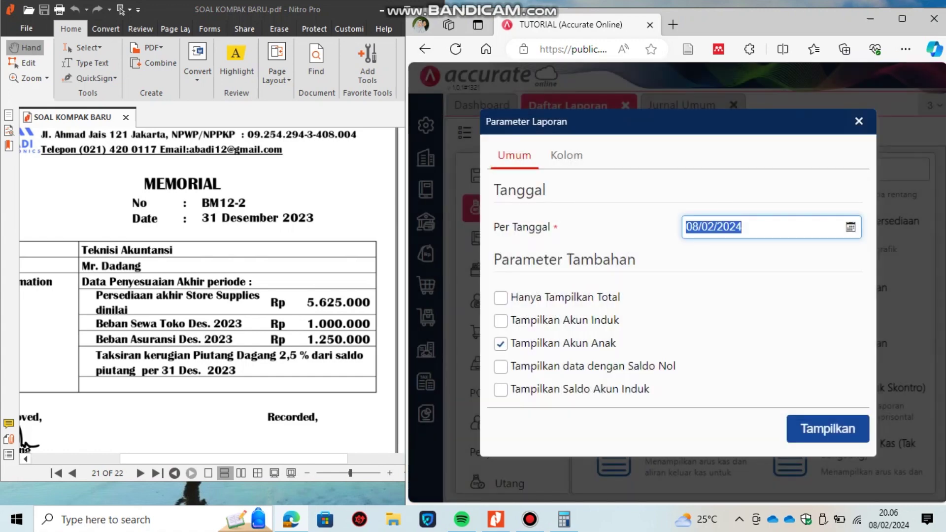
{"action": "type", "text": "311220"}
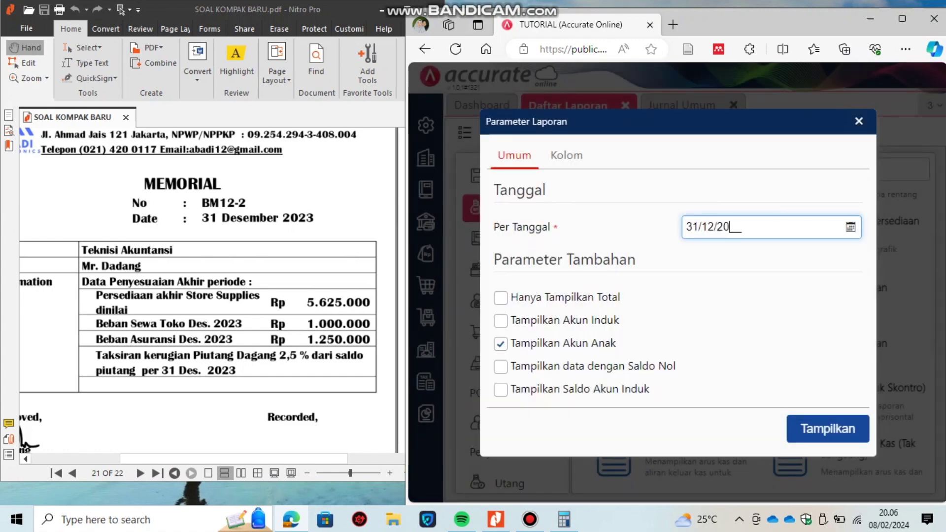
{"action": "type", "text": "23"}
{"action": "key", "text": "Return"}
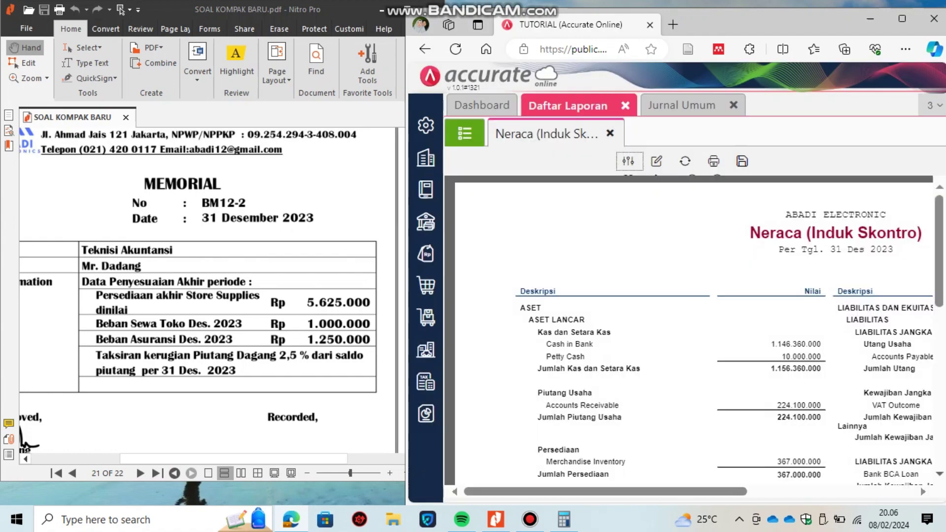
{"action": "scroll", "coordinate": [689, 330], "scroll_direction": "down", "scroll_amount": 1}
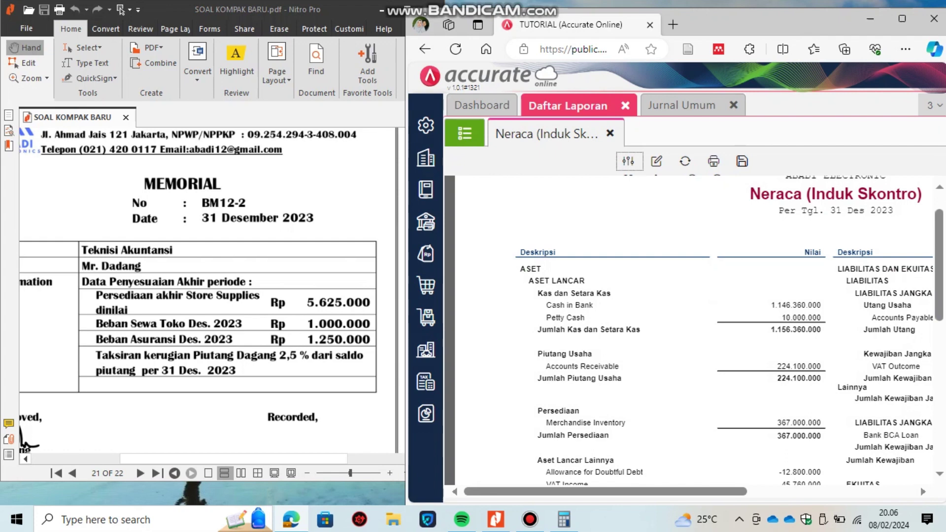
- Switch to Calculator, work out 2,5% of the 224.100.000 Accounts Receivable balance, and copy the result
{"action": "left_click", "coordinate": [564, 519]}
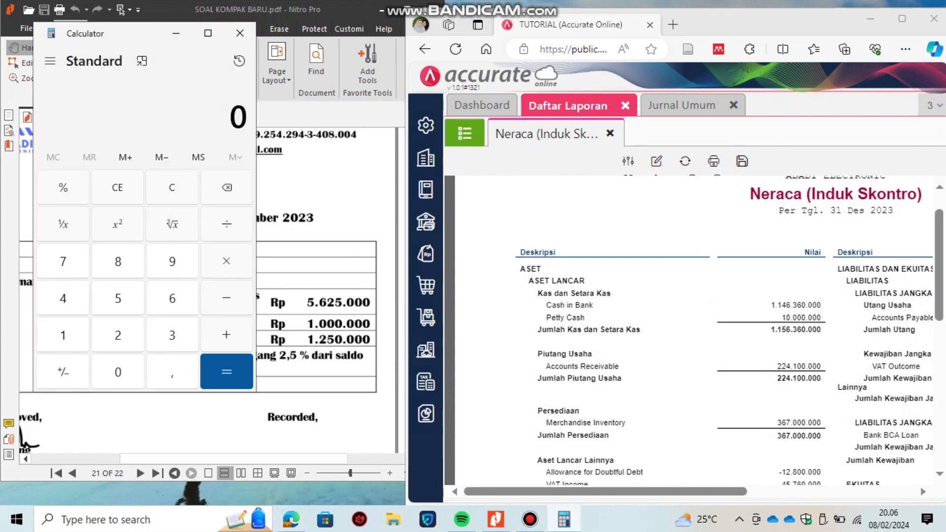
{"action": "type", "text": "22.410.0"}
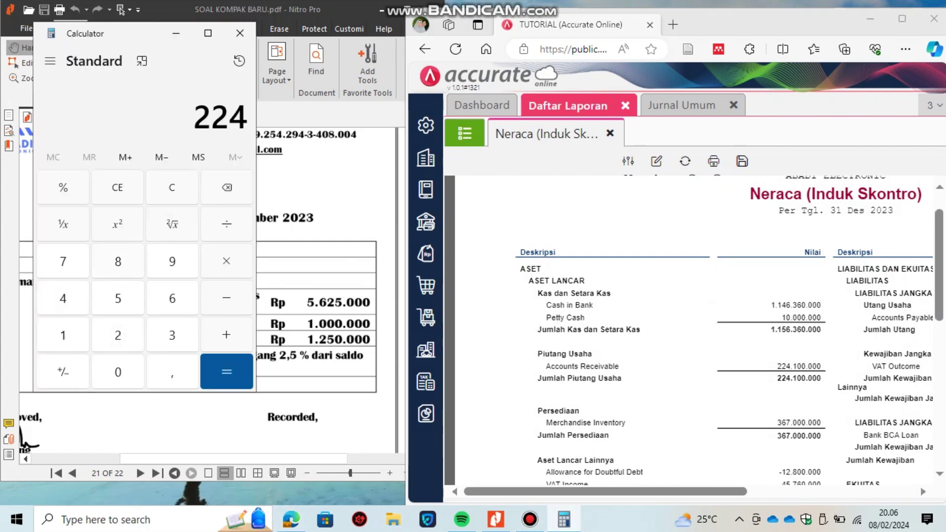
{"action": "type", "text": "00"}
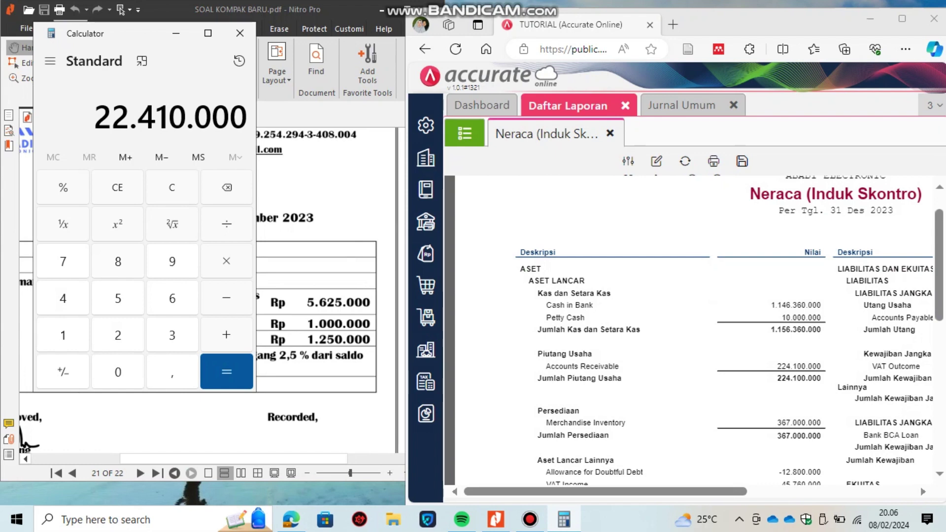
{"action": "type", "text": "0"}
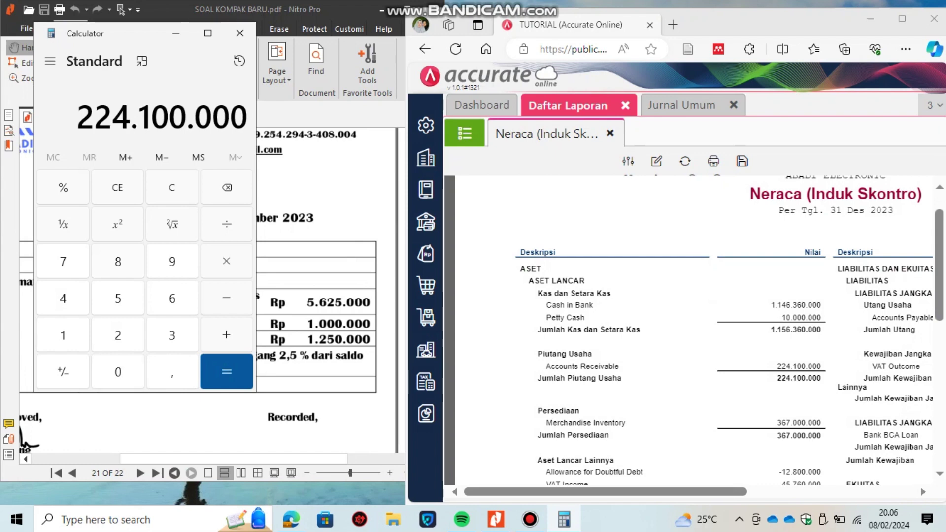
{"action": "type", "text": "*2,5"}
{"action": "key", "text": "percent"}
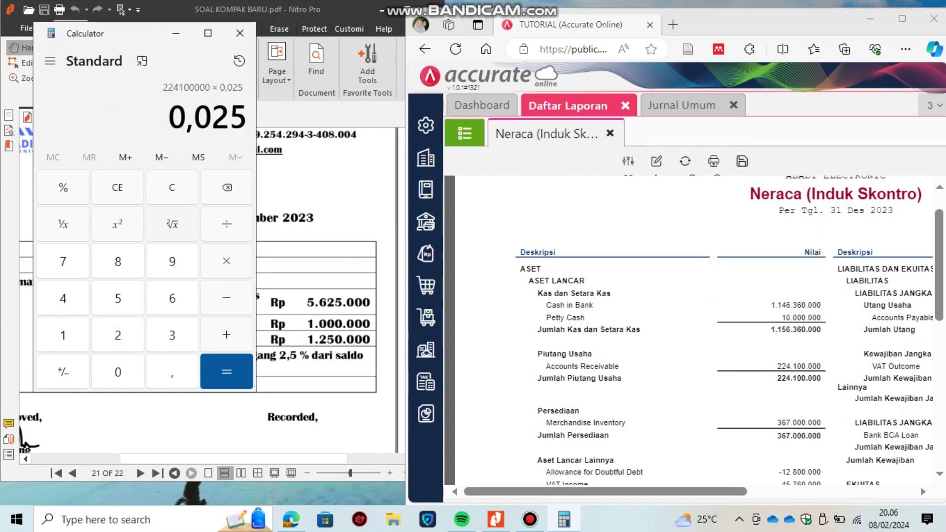
{"action": "key", "text": "Return"}
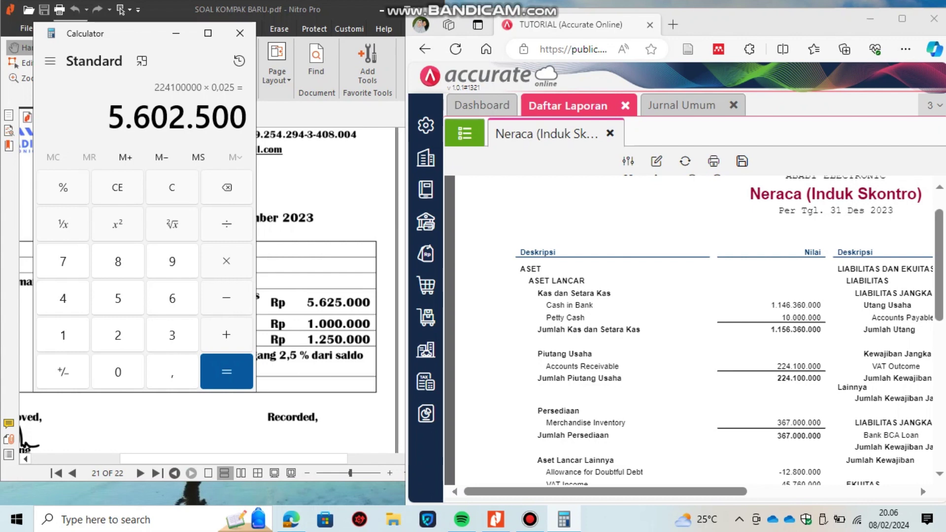
{"action": "left_click_drag", "start_coordinate": [107, 116], "coordinate": [248, 116]}
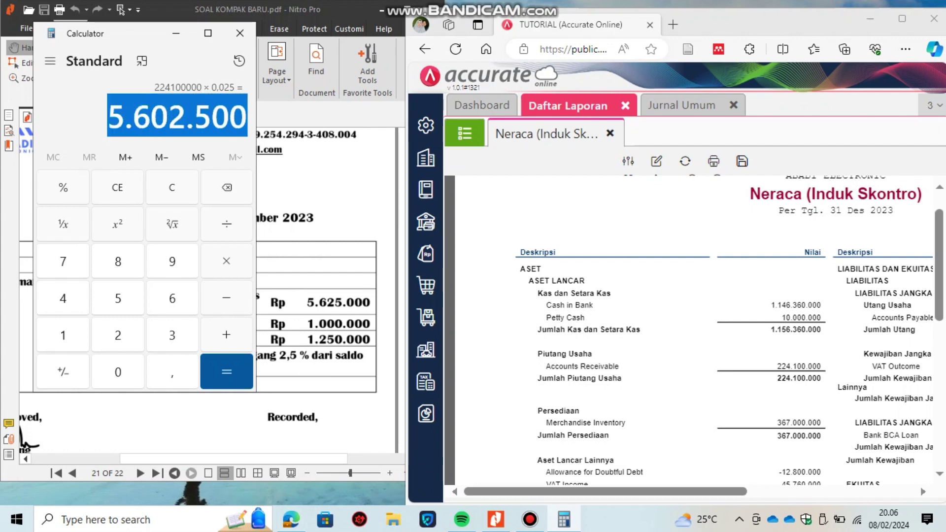
{"action": "right_click", "coordinate": [225, 116]}
{"action": "left_click", "coordinate": [285, 132]}
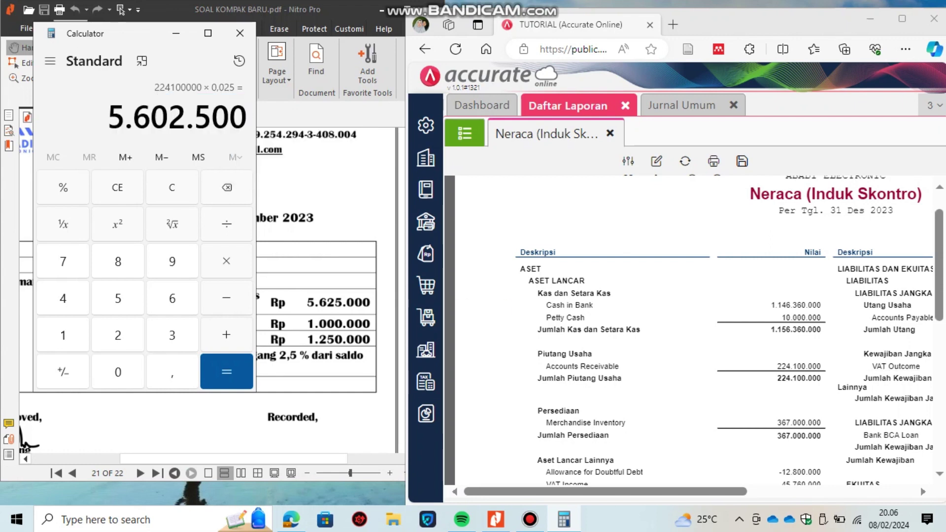
- Subtract the copied 5.602.500 from the 12.800.000 Allowance for Doubtful Debt balance in Calculator and copy the result
{"action": "scroll", "coordinate": [689, 330], "scroll_direction": "down", "scroll_amount": 1}
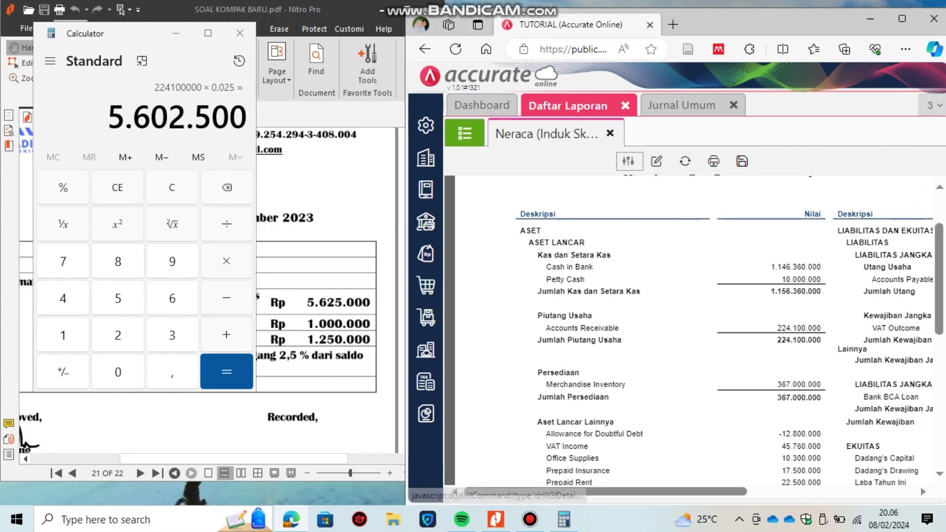
{"action": "left_click", "coordinate": [117, 188]}
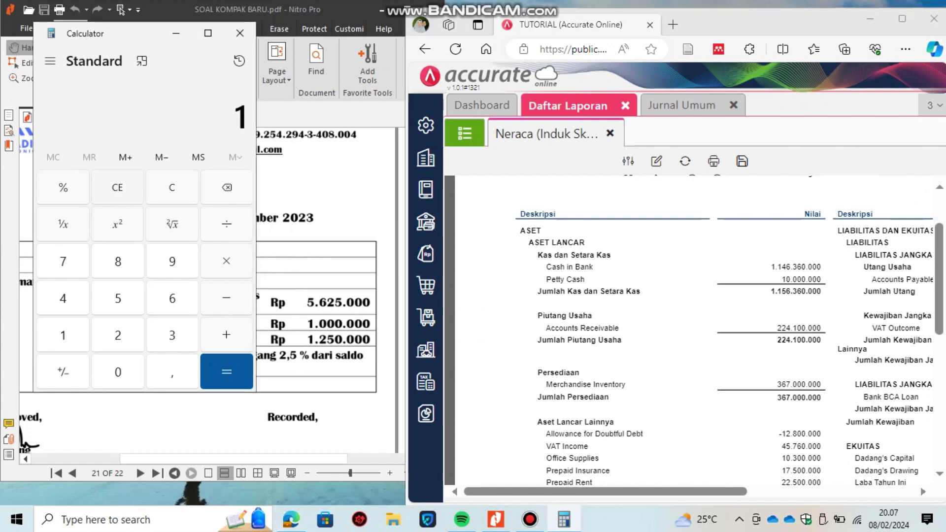
{"action": "type", "text": "2.800"}
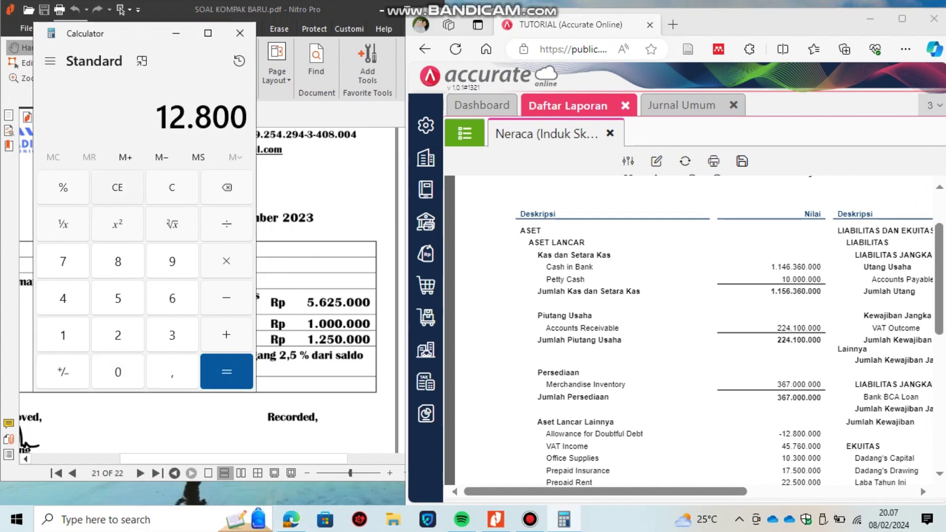
{"action": "type", "text": ".000"}
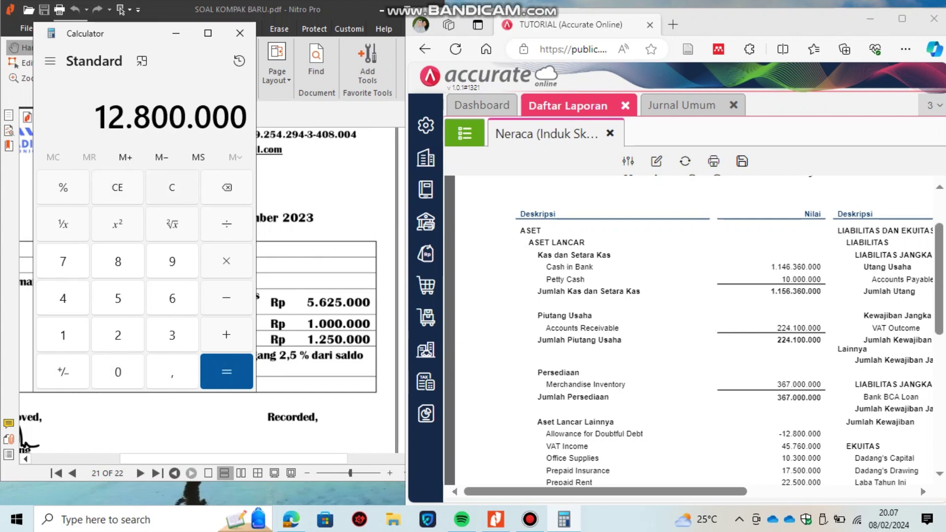
{"action": "key", "text": "minus"}
{"action": "key", "text": "ctrl+v"}
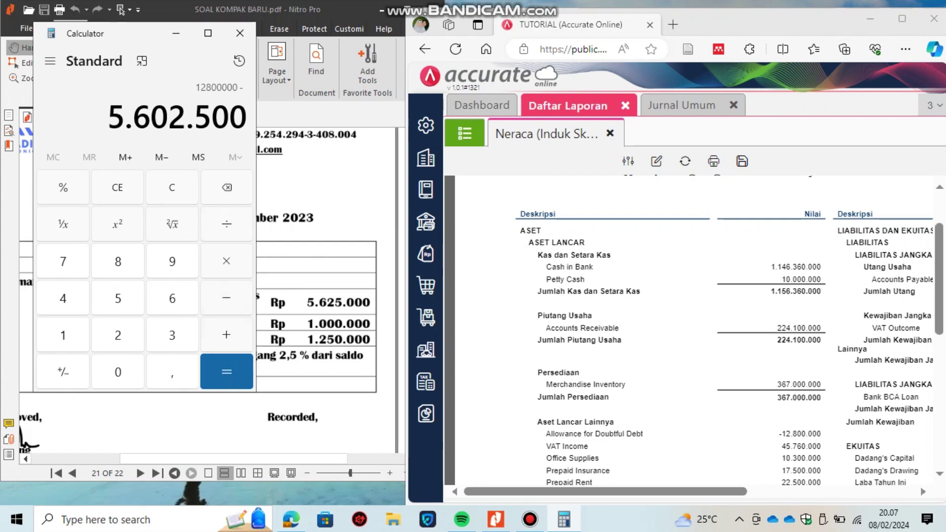
{"action": "key", "text": "Return"}
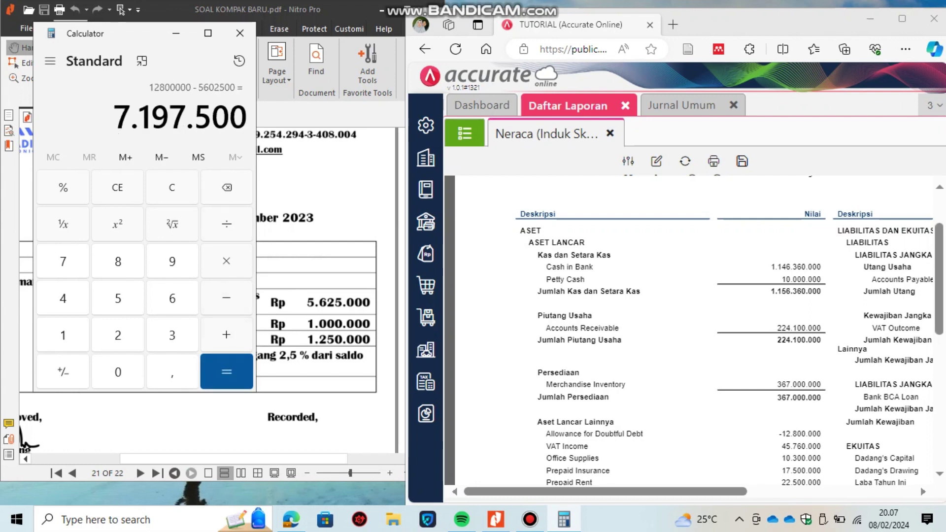
{"action": "left_click_drag", "start_coordinate": [114, 117], "coordinate": [247, 117]}
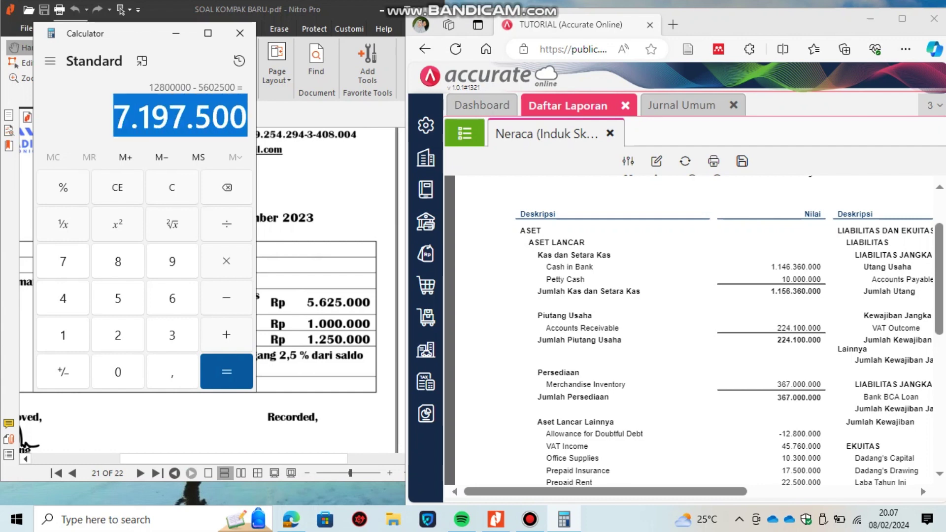
{"action": "key", "text": "ctrl+c"}
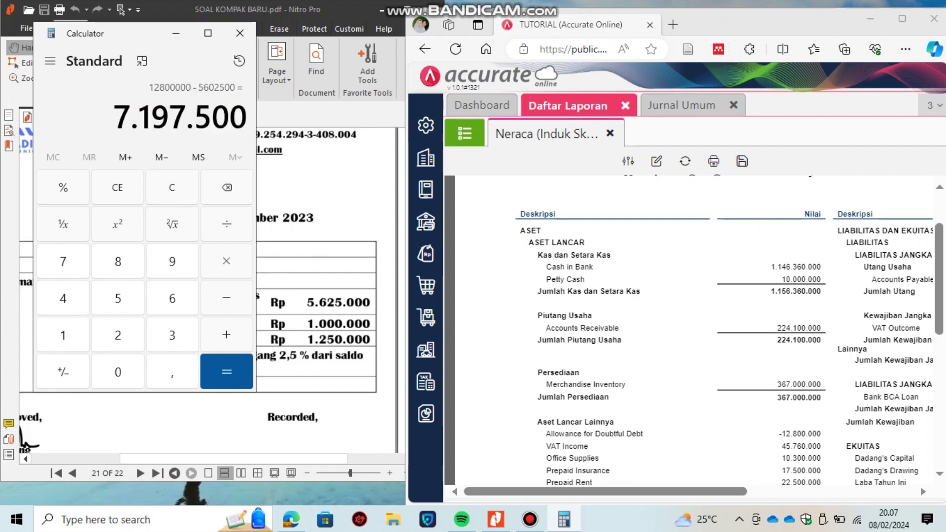
{"action": "left_click_drag", "start_coordinate": [114, 117], "coordinate": [247, 117]}
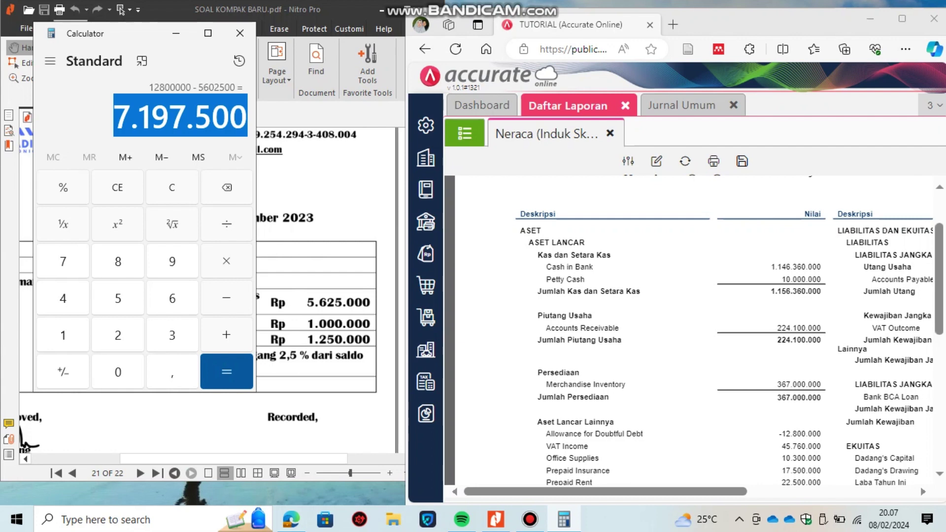
- Return to the general journal and add account 110303 Allowance for Doubtful Debt with a debit of 7.197.500
{"action": "left_click", "coordinate": [681, 105]}
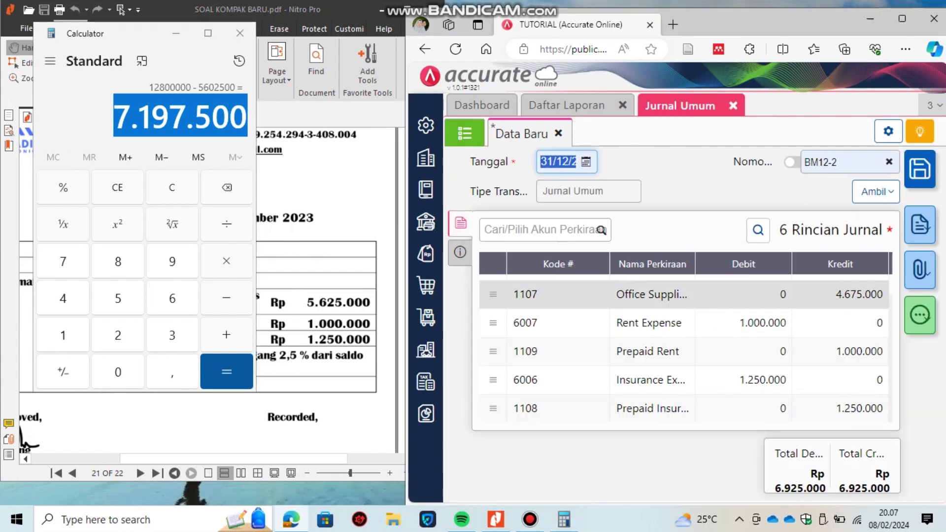
{"action": "left_click", "coordinate": [539, 230]}
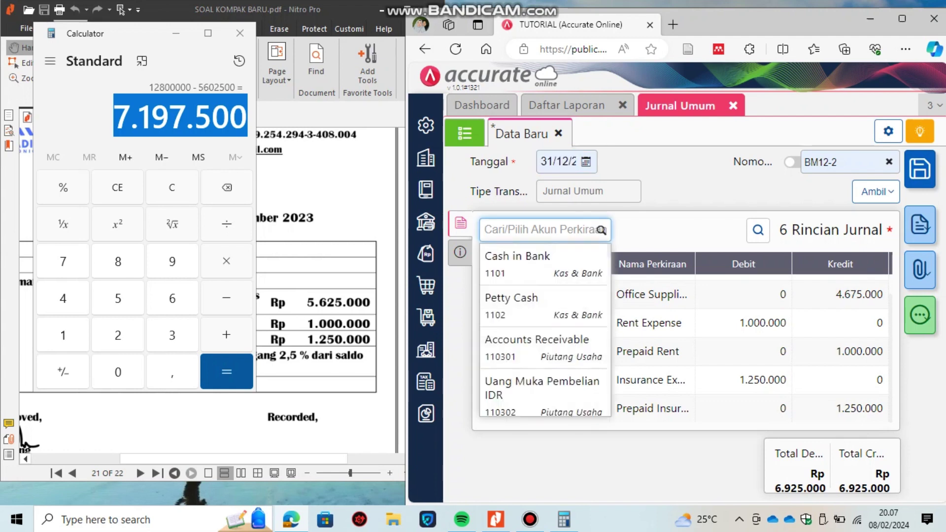
{"action": "type", "text": "allo"}
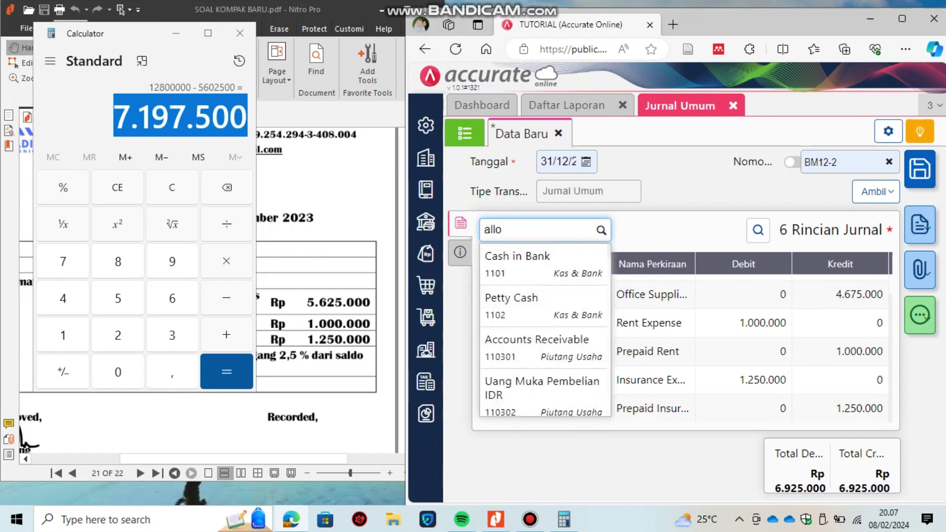
{"action": "key", "text": "Return"}
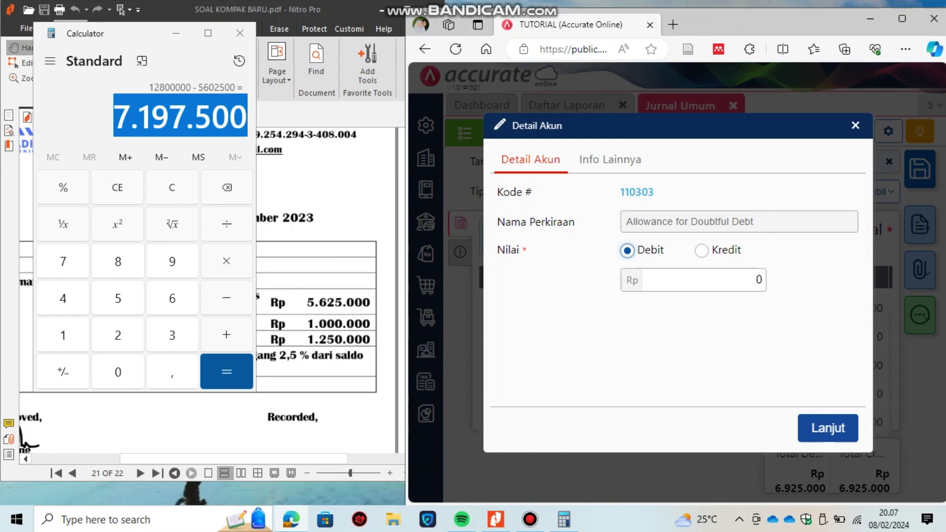
{"action": "key", "text": "Tab"}
{"action": "key", "text": "ctrl+v"}
{"action": "key", "text": "Return"}
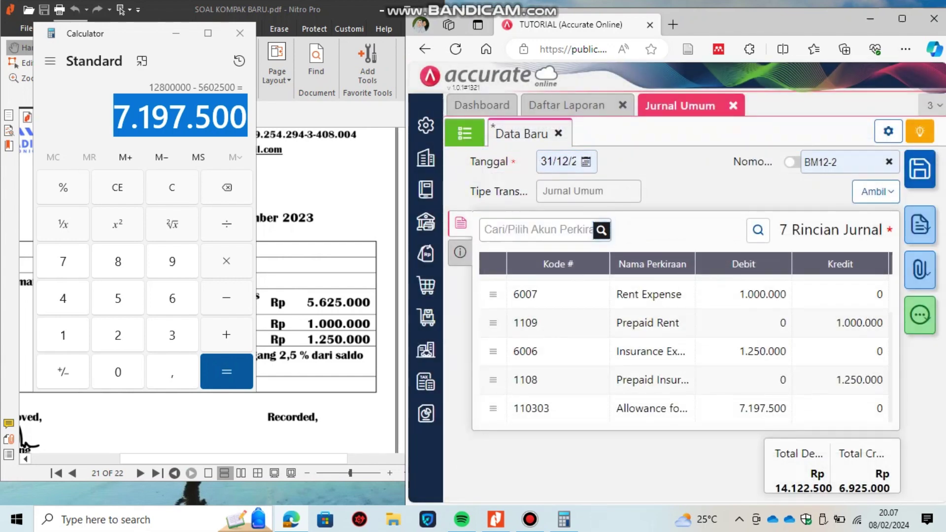
- Add account 6004 Bad Debt Expense with a credit of 7.197.500 and save journal BM12-2
{"action": "type", "text": "bad"}
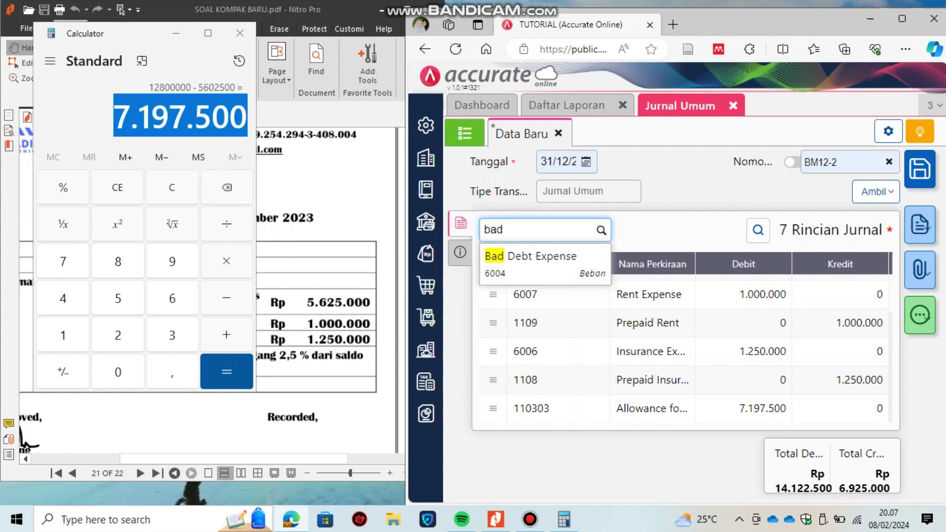
{"action": "key", "text": "Return"}
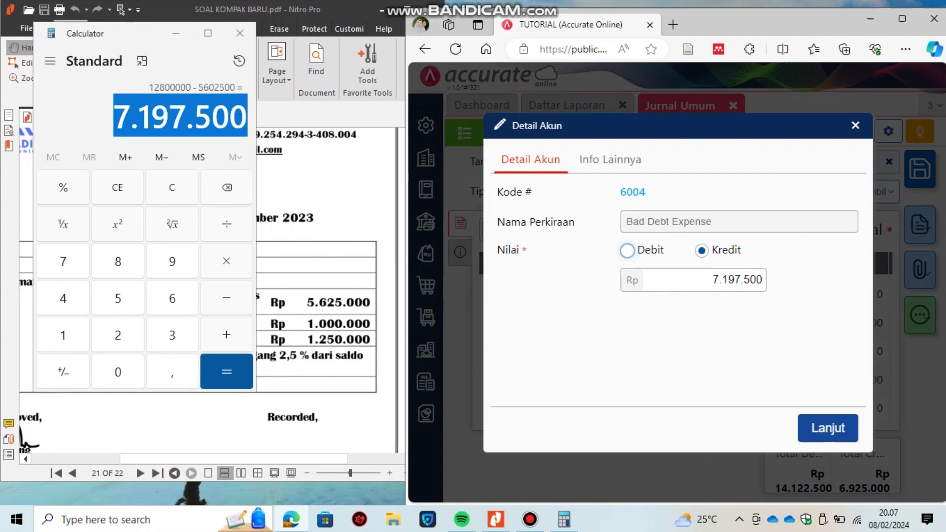
{"action": "key", "text": "Return"}
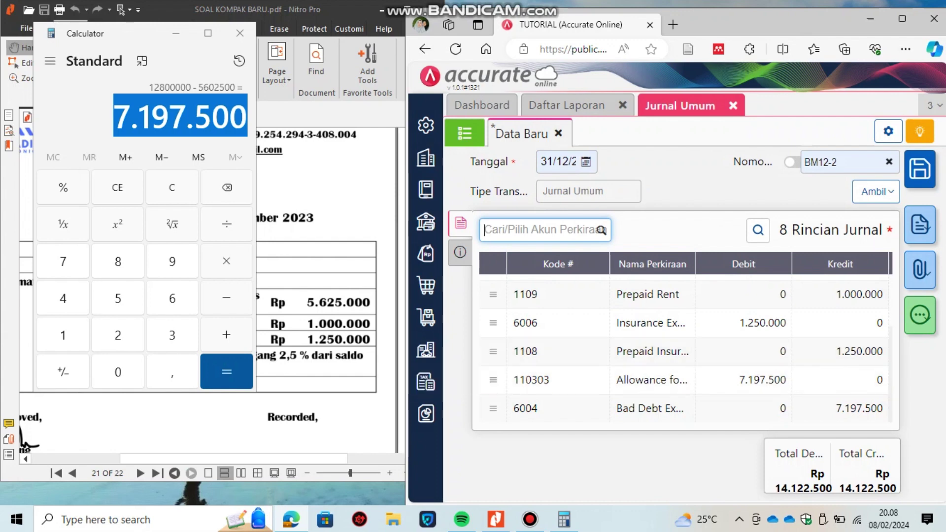
{"action": "key", "text": "alt+Tab"}
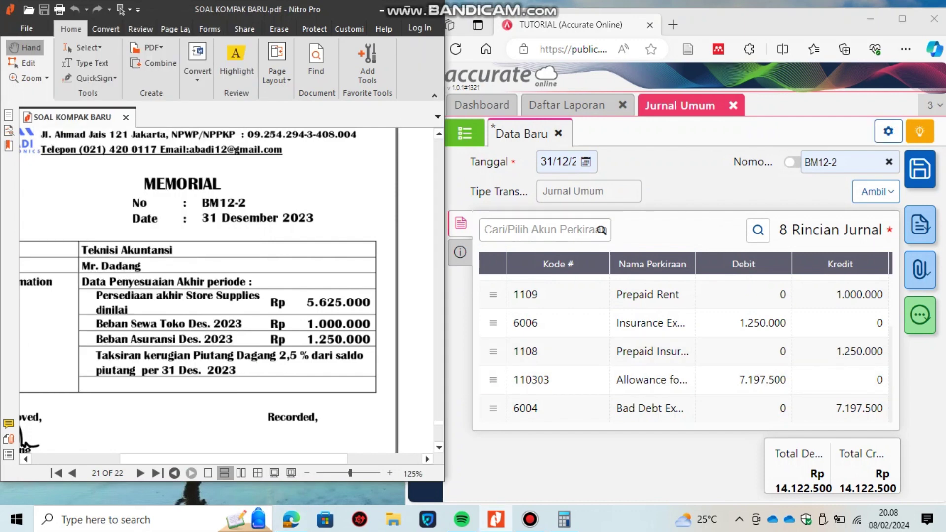
{"action": "left_click", "coordinate": [919, 169]}
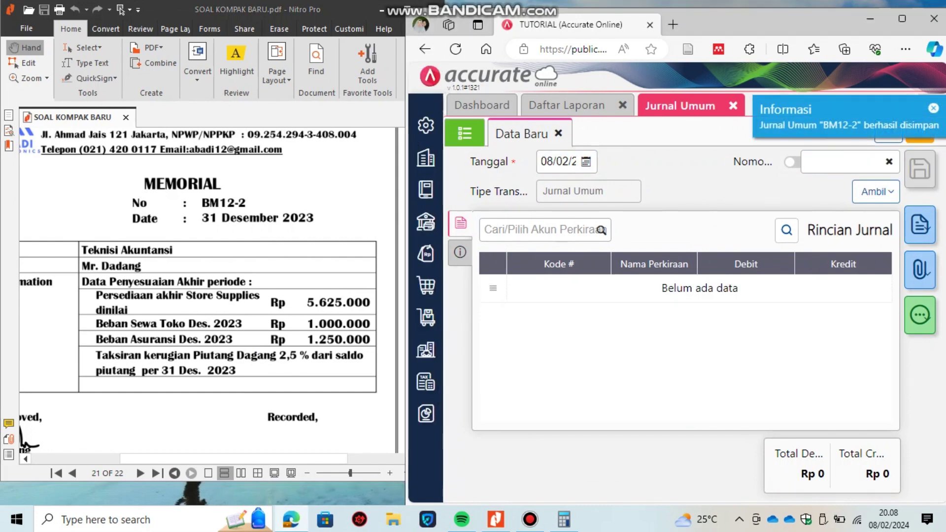
- Switch to Nitro Pro to read memorial voucher BM12-3, and open a new Proses Akhir Bulan form in Accurate Online
{"action": "key", "text": "alt+Tab"}
{"action": "scroll", "coordinate": [227, 290], "scroll_direction": "down", "scroll_amount": 7}
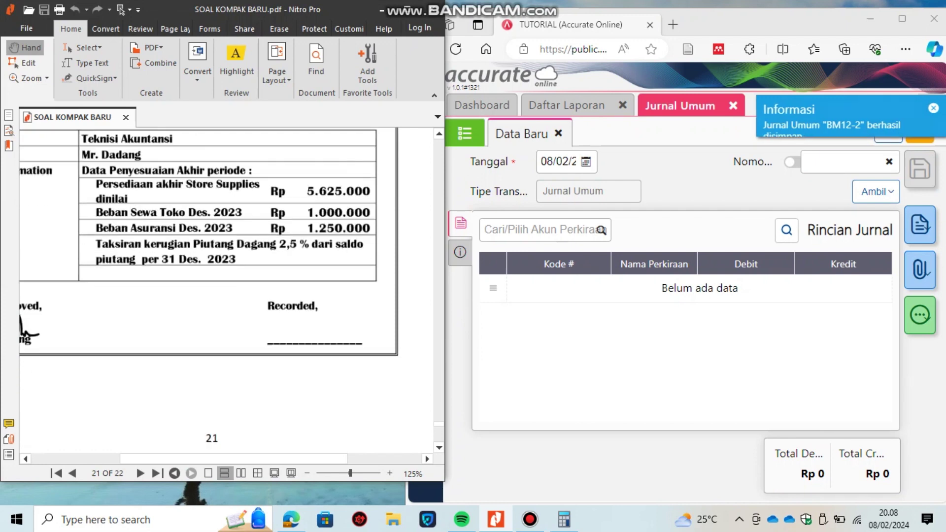
{"action": "scroll", "coordinate": [227, 291], "scroll_direction": "down", "scroll_amount": 5}
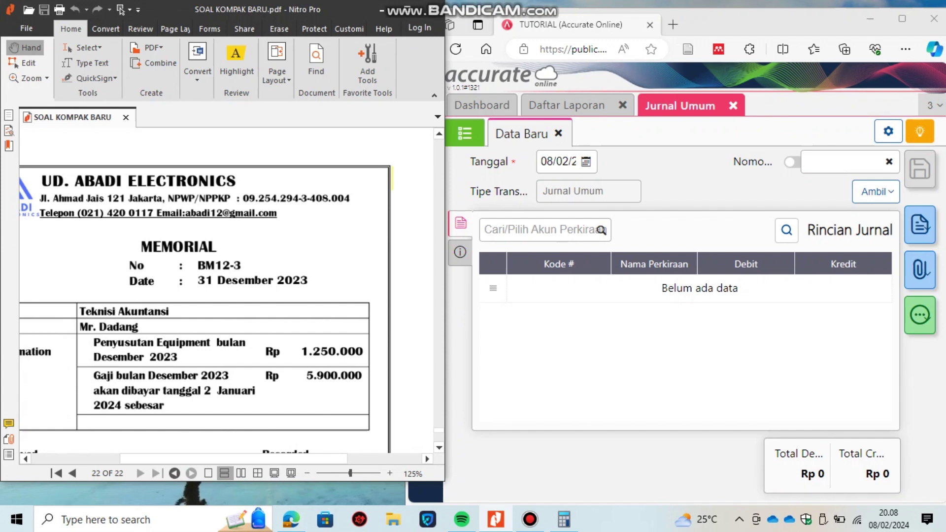
{"action": "key", "text": "alt+Tab"}
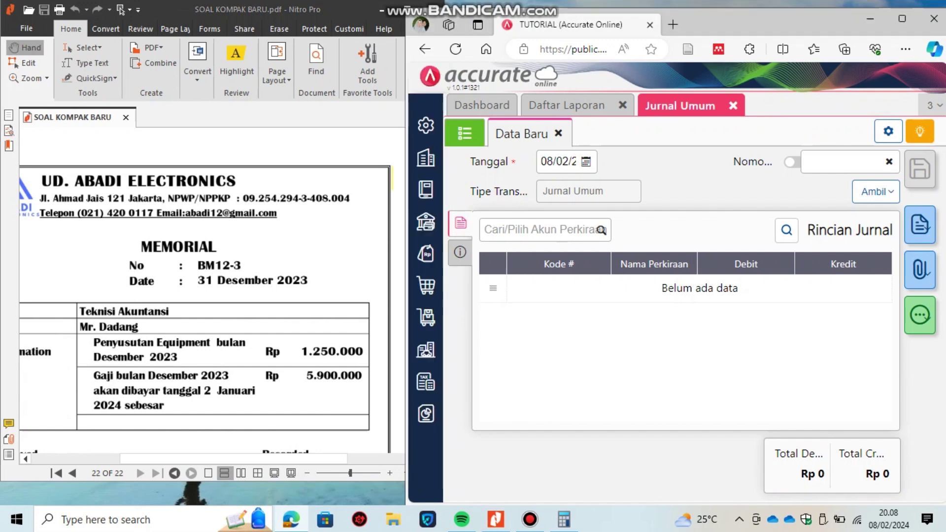
{"action": "left_click", "coordinate": [427, 156]}
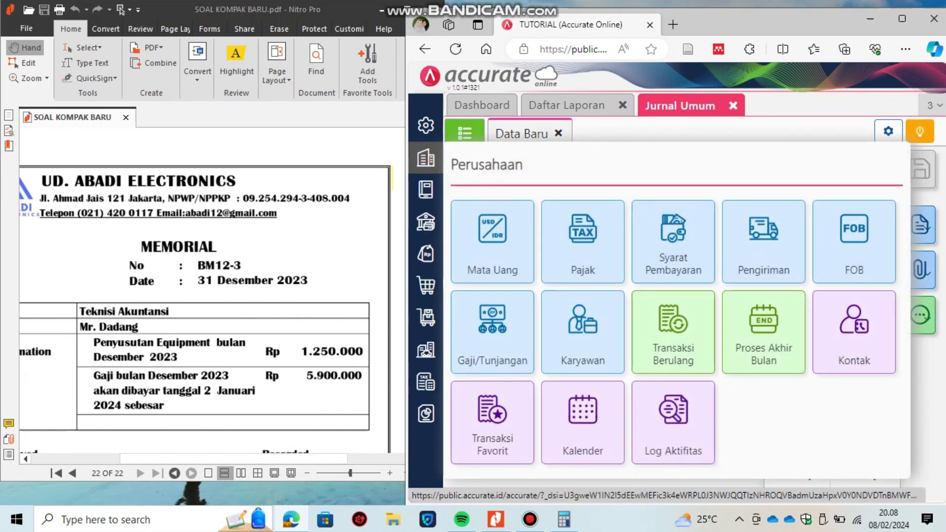
{"action": "left_click", "coordinate": [763, 335]}
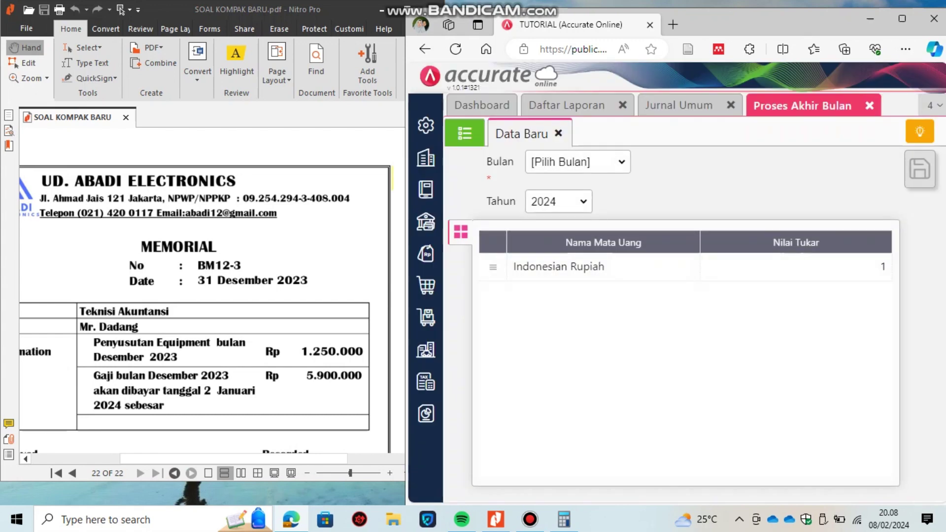
- Set the month-end process to Desember 2023, save it, and close Proses Akhir Bulan
{"action": "left_click", "coordinate": [577, 162]}
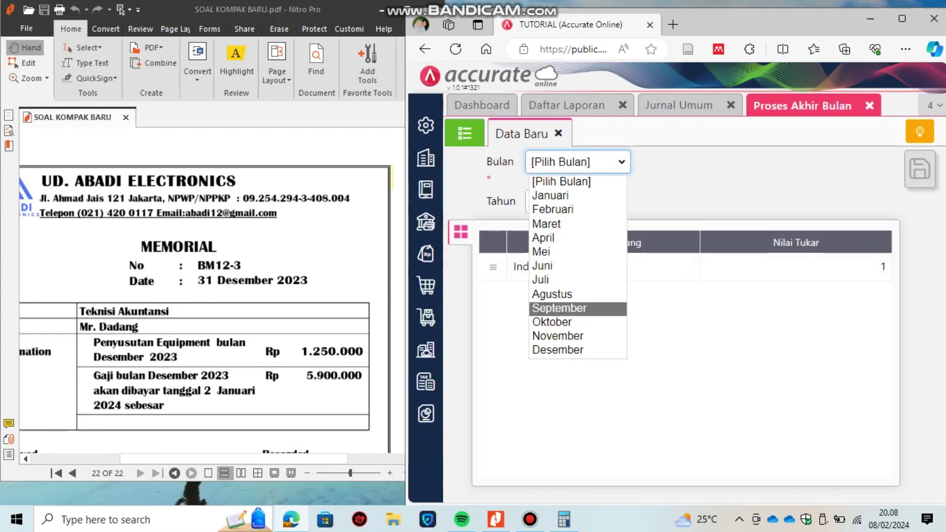
{"action": "key", "text": "Return"}
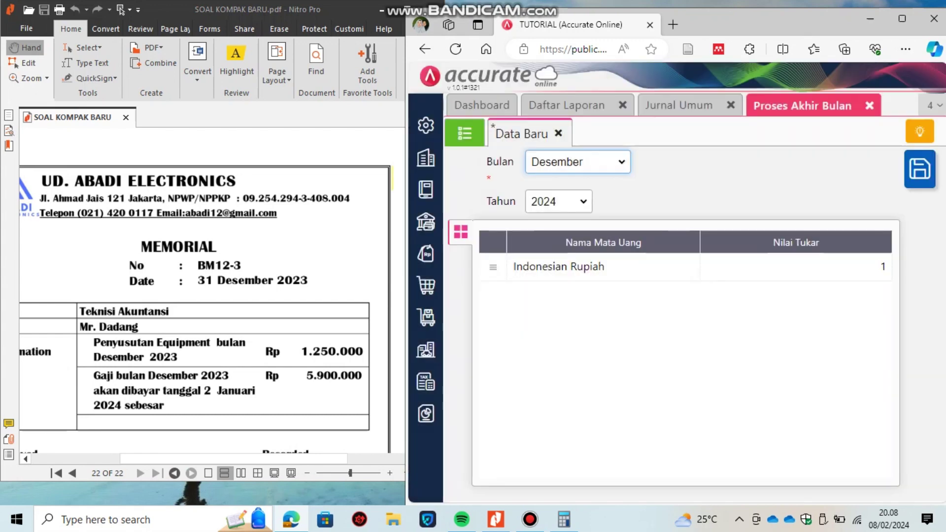
{"action": "key", "text": "Tab"}
{"action": "key", "text": "alt+Down"}
{"action": "key", "text": "Up"}
{"action": "key", "text": "Up"}
{"action": "key", "text": "Down"}
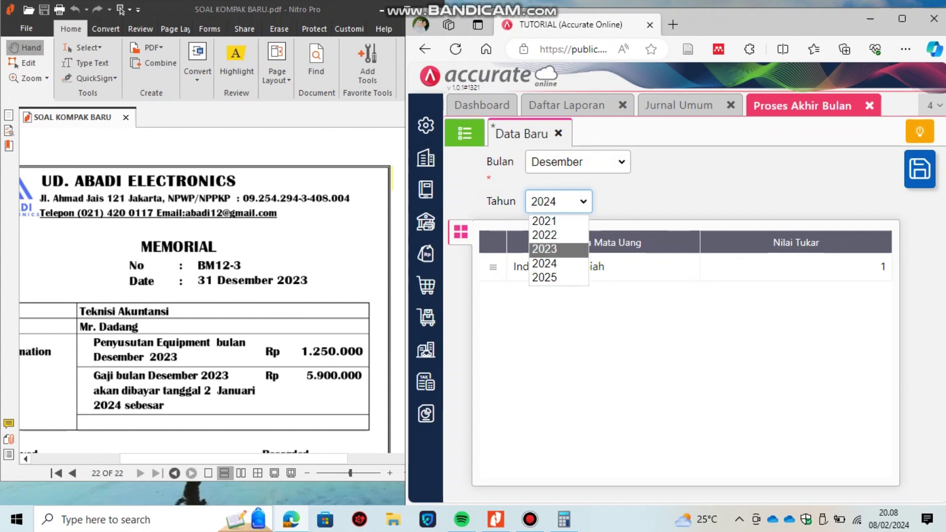
{"action": "key", "text": "Return"}
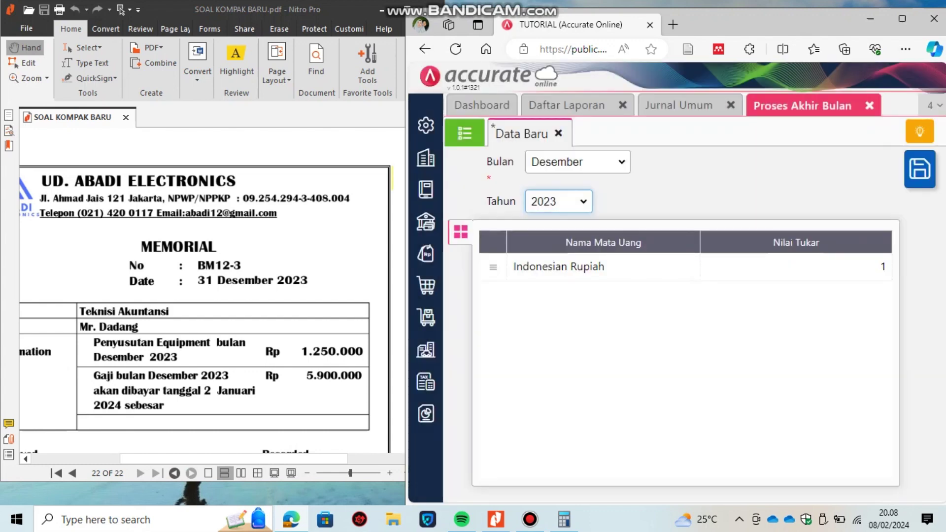
{"action": "key", "text": "ctrl+s"}
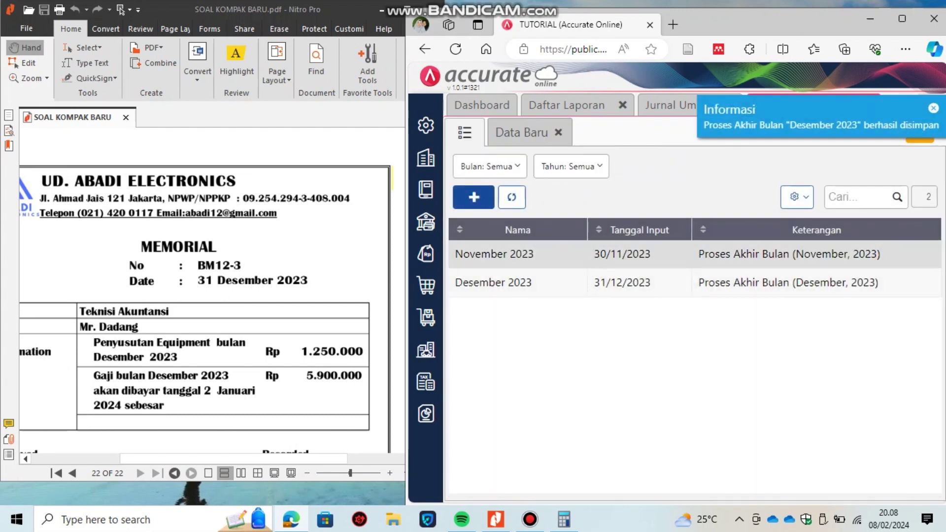
{"action": "left_click", "coordinate": [493, 282]}
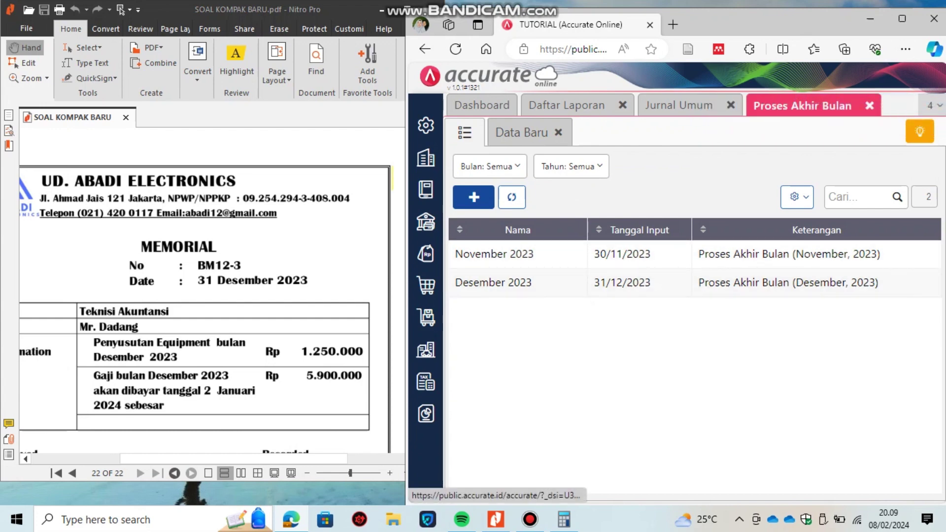
{"action": "left_click", "coordinate": [870, 106]}
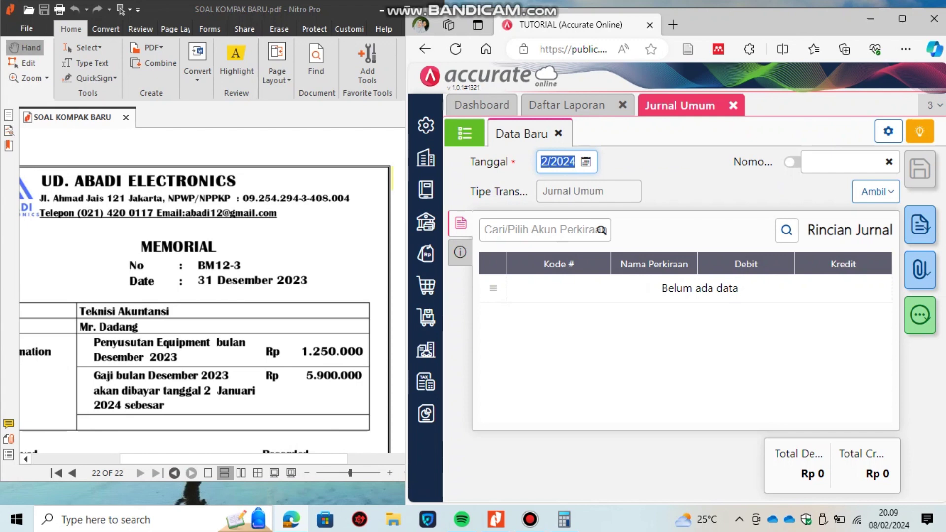
- Date the new general journal 31/12/2023 and enter BM12-3 as its number
{"action": "key", "text": "BackSpace"}
{"action": "left_click", "coordinate": [548, 161]}
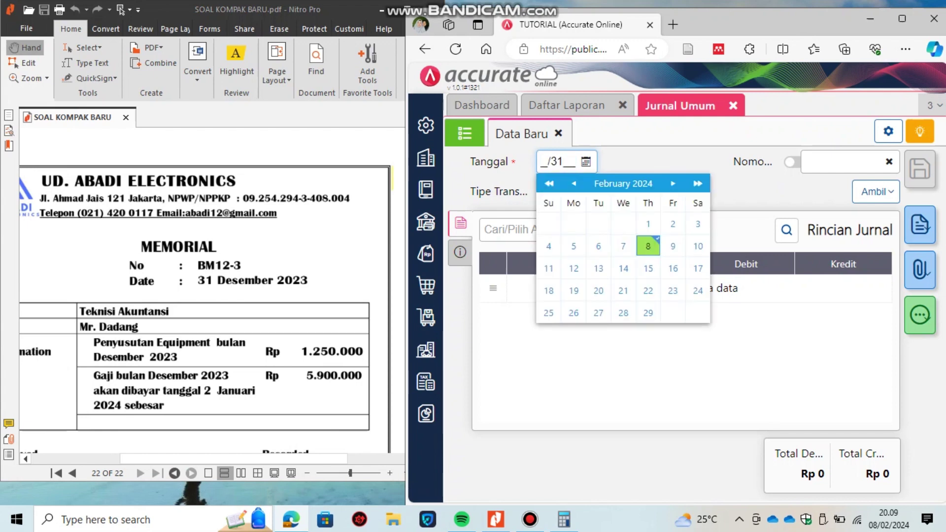
{"action": "type", "text": "2/1220"}
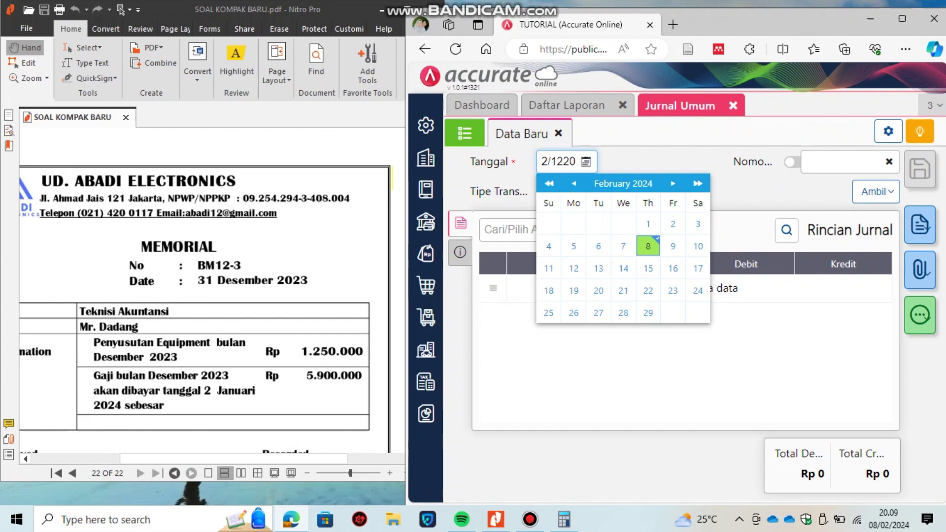
{"action": "type", "text": "23"}
{"action": "key", "text": "Tab"}
{"action": "type", "text": "BM1"}
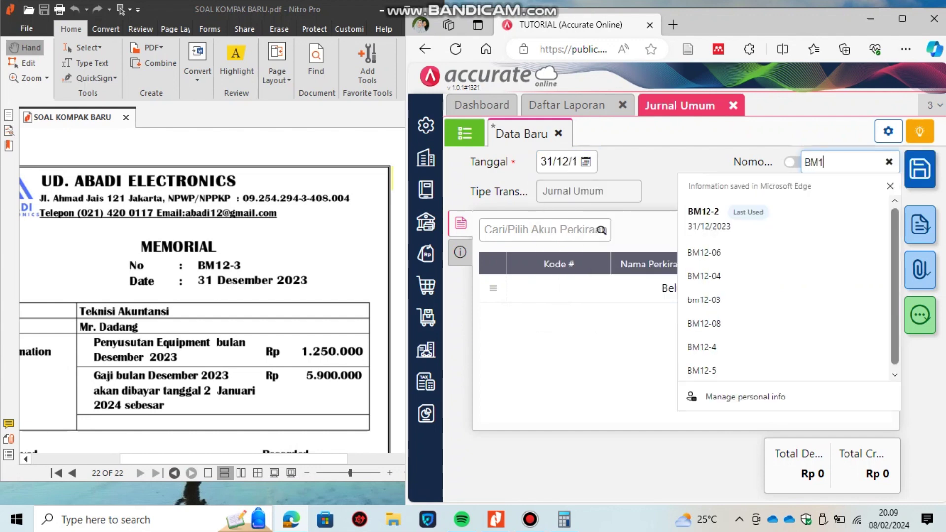
{"action": "type", "text": "2-3"}
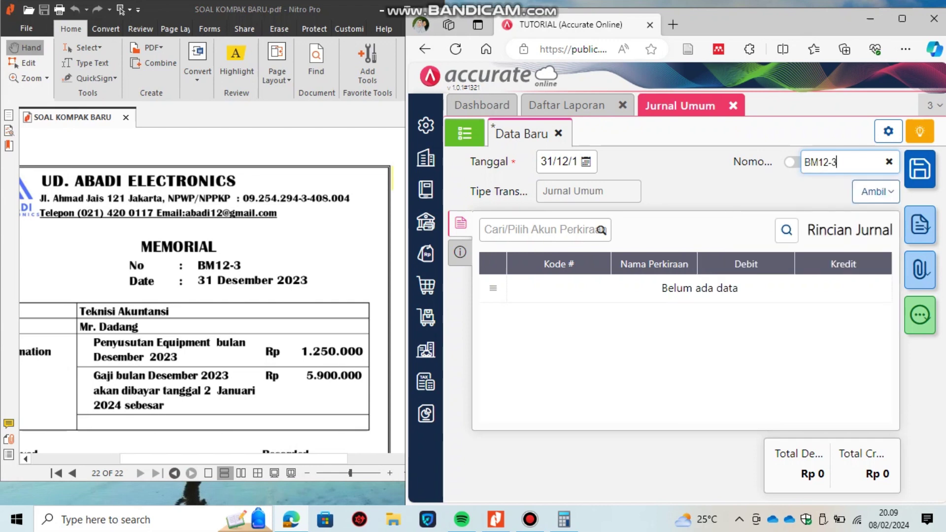
- Add account 6008 Wages & Salaries Expense to the journal with a debit of 5.900.000
{"action": "left_click", "coordinate": [542, 230]}
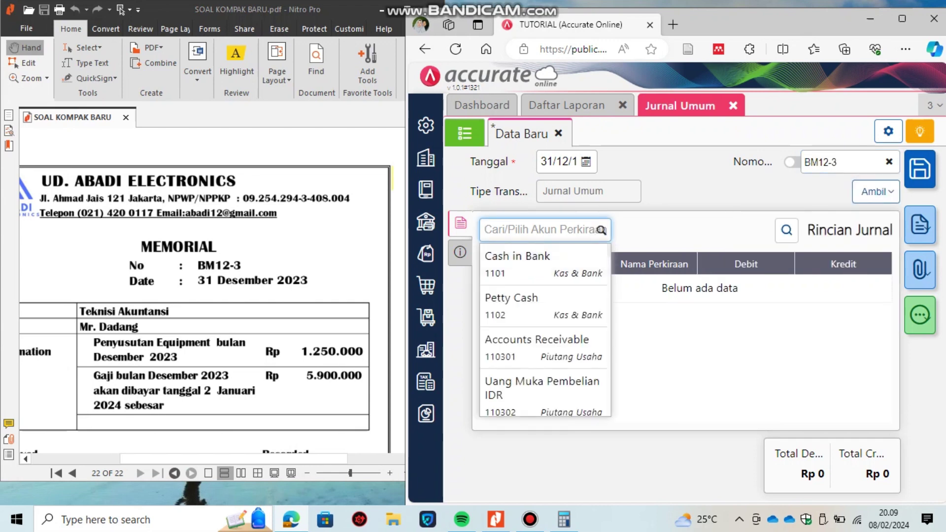
{"action": "type", "text": "W"}
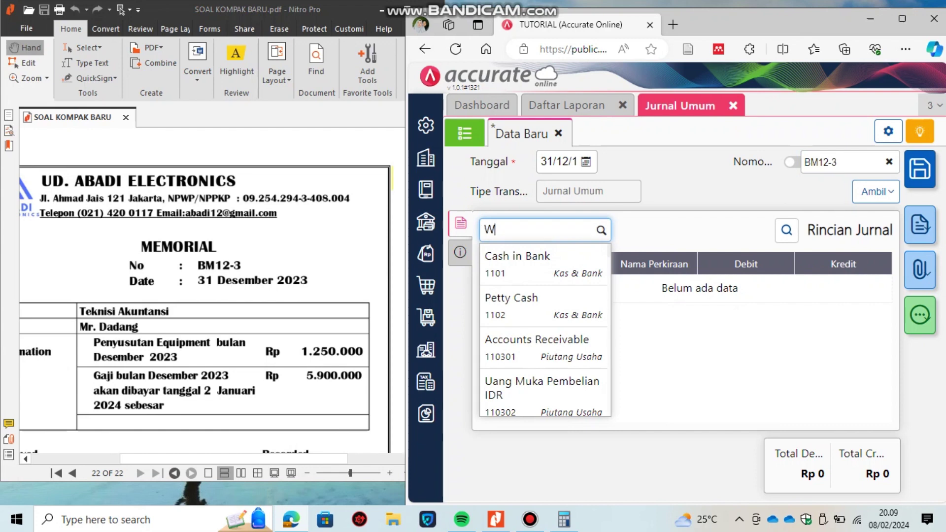
{"action": "type", "text": "AGE"}
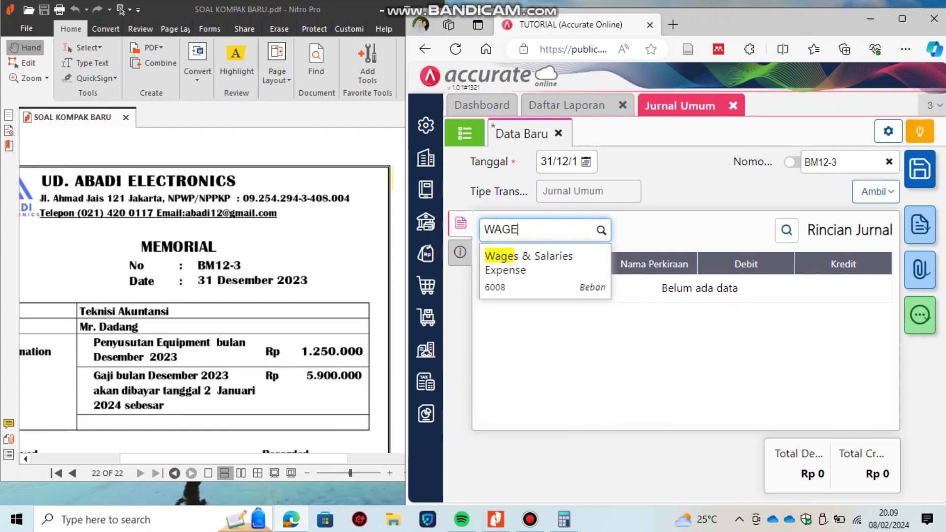
{"action": "key", "text": "Return"}
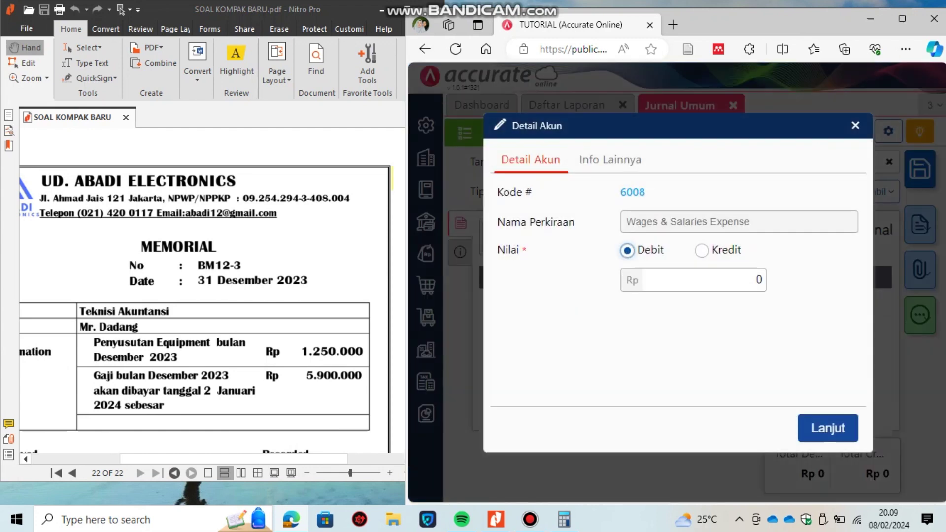
{"action": "key", "text": "Tab"}
{"action": "type", "text": "5900000"}
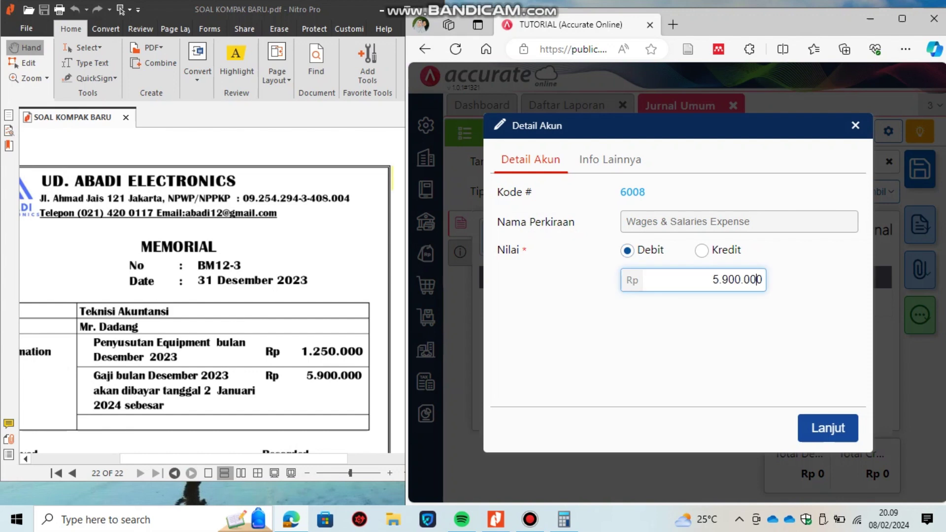
{"action": "key", "text": "Return"}
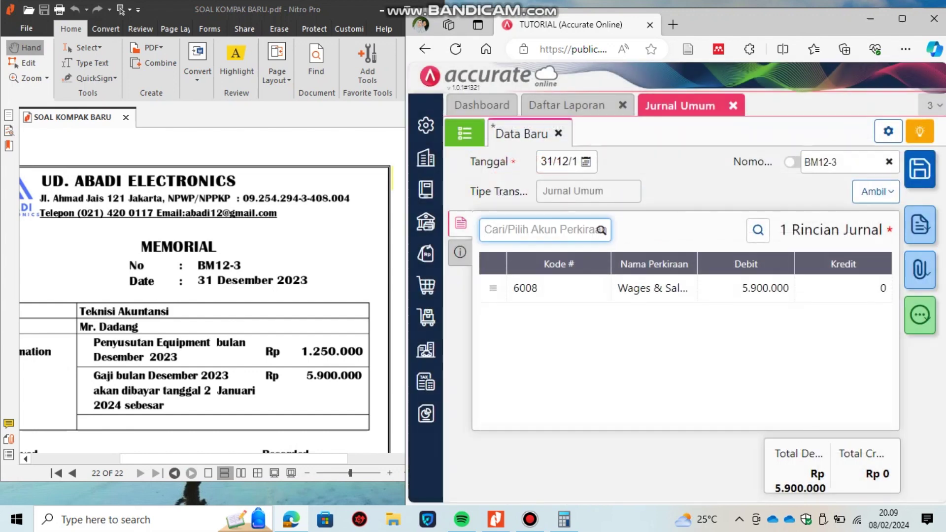
- Add account 2106 Expense Payble with a credit of 5.900.000 and save journal BM12-3
{"action": "type", "text": "E"}
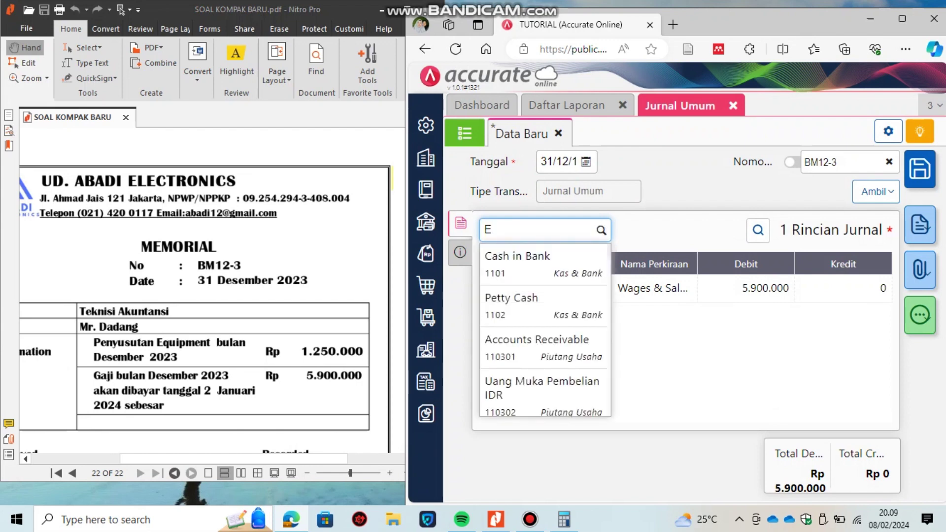
{"action": "type", "text": "XP"}
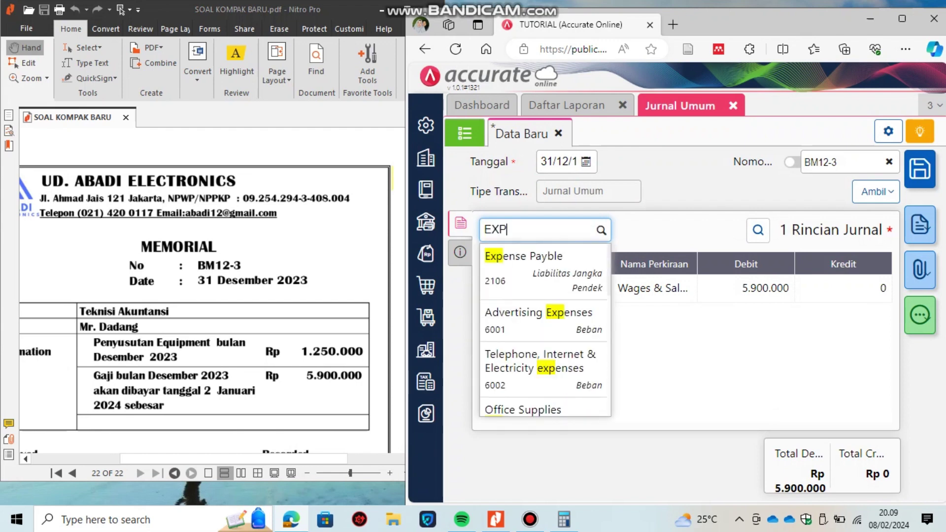
{"action": "key", "text": "Return"}
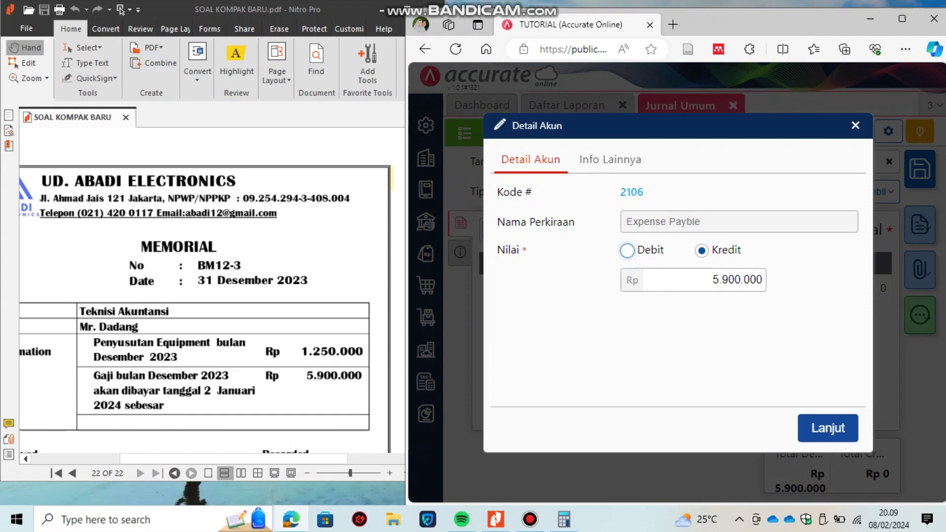
{"action": "key", "text": "Return"}
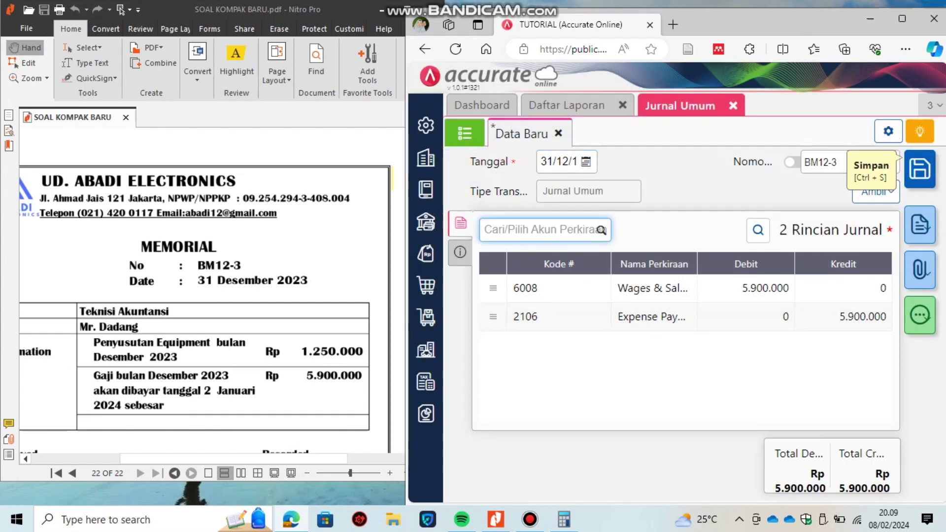
{"action": "left_click", "coordinate": [919, 169]}
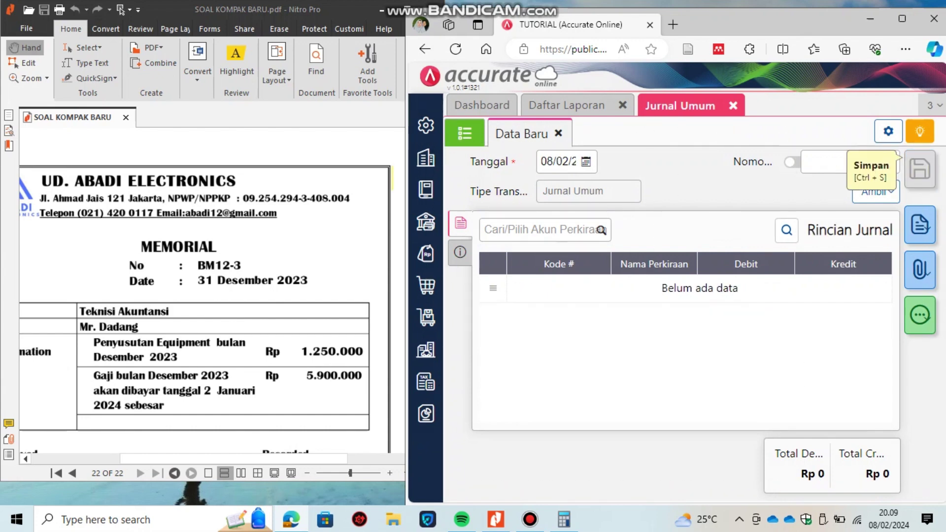
- Switch to Nitro Pro to read memorial voucher BM12-4, and close the open Neraca (Induk Skontro) report in Accurate Online
{"action": "key", "text": "alt+Tab"}
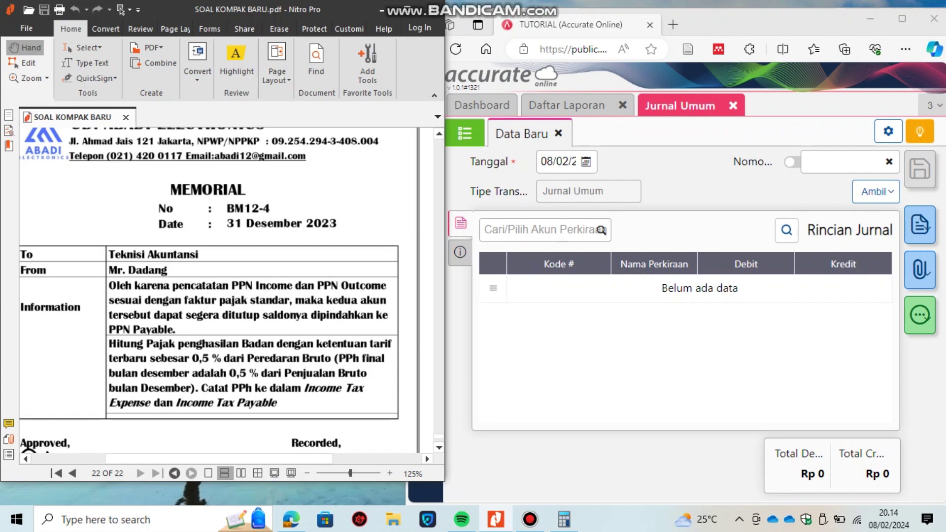
{"action": "key", "text": "alt+Tab"}
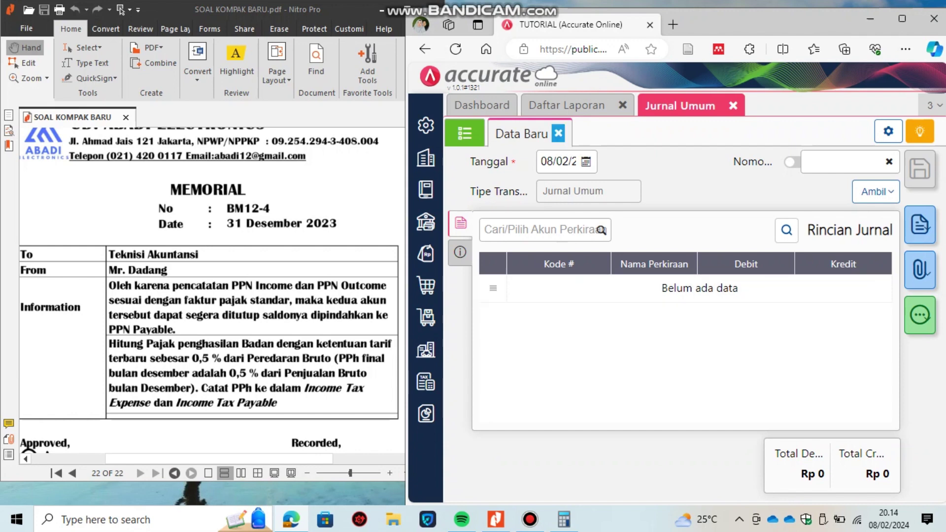
{"action": "left_click", "coordinate": [567, 105]}
{"action": "left_click", "coordinate": [629, 161]}
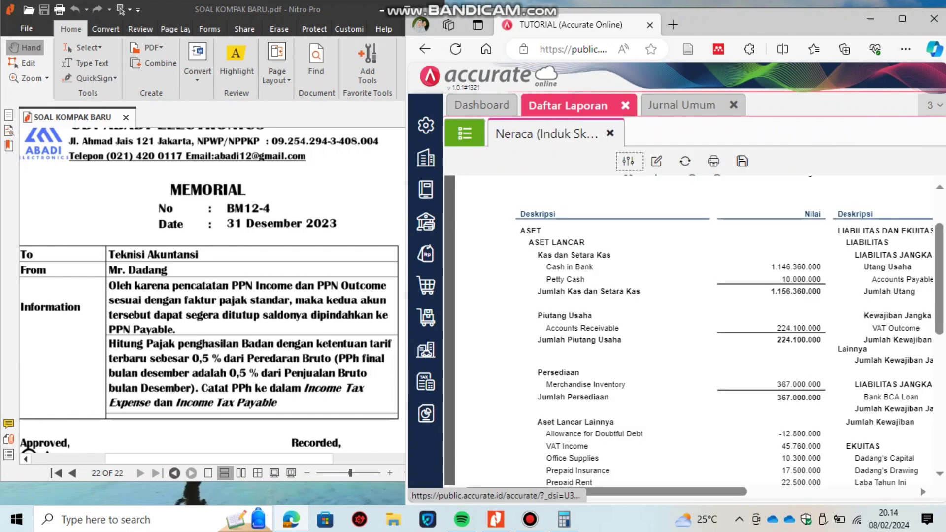
{"action": "left_click", "coordinate": [609, 133]}
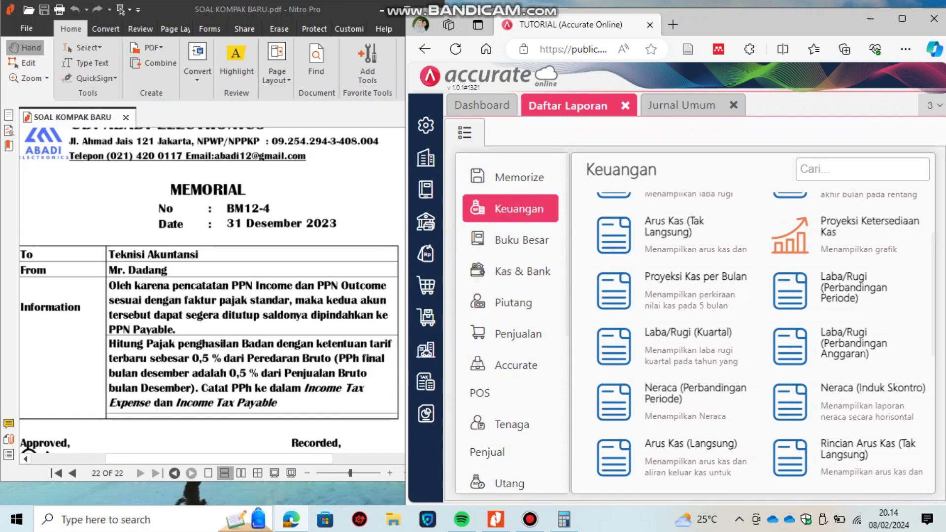
- Display the tax report Rekonsiliasi PPN Lebih/Kurang Bayar for the period 01/12/2023 to 31/12/2023
{"action": "scroll", "coordinate": [512, 320], "scroll_direction": "down", "scroll_amount": 5}
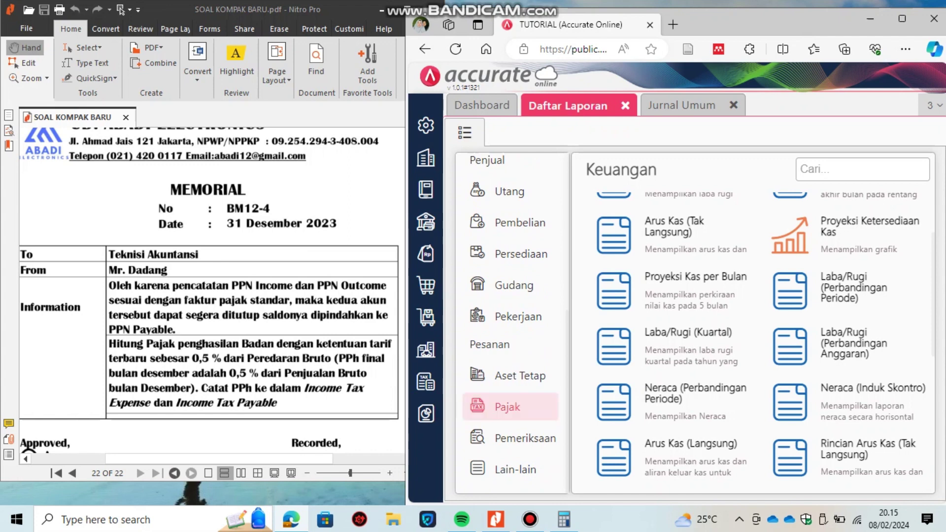
{"action": "double_click", "coordinate": [507, 406]}
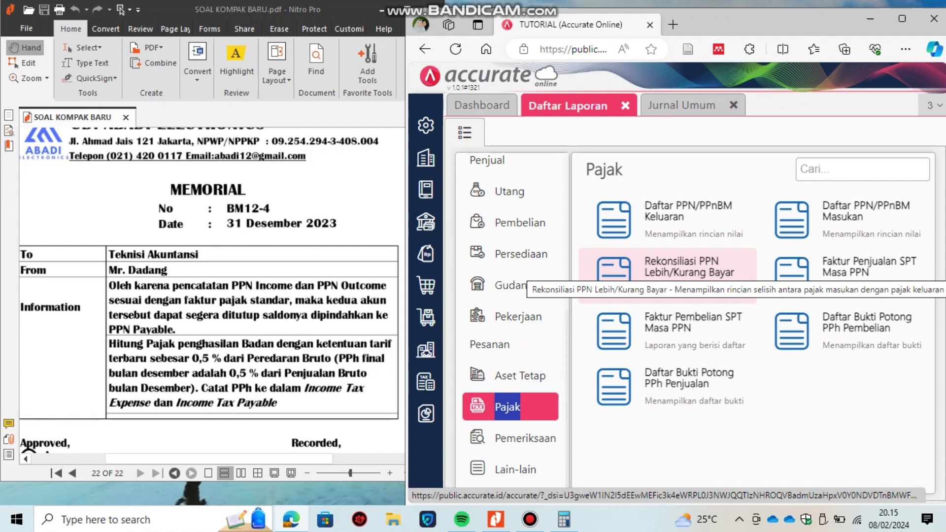
{"action": "left_click", "coordinate": [689, 271]}
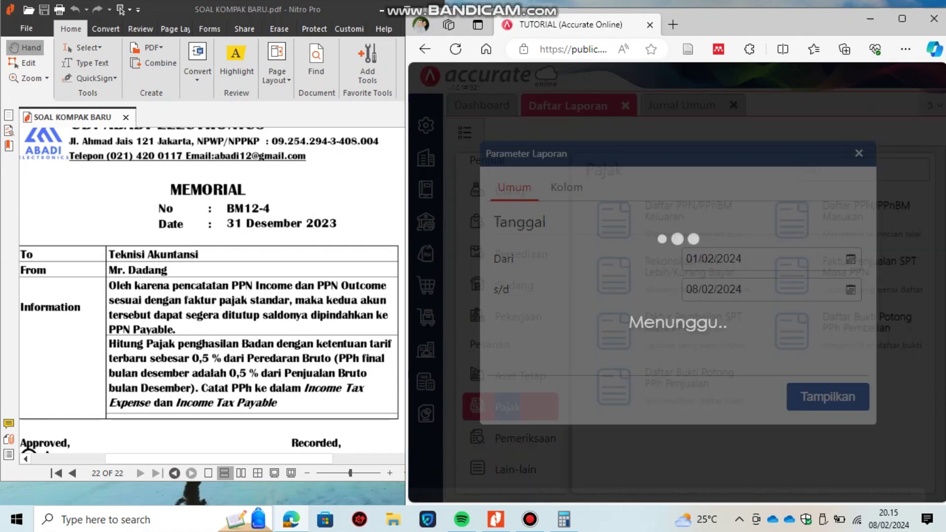
{"action": "type", "text": "01/12/202"}
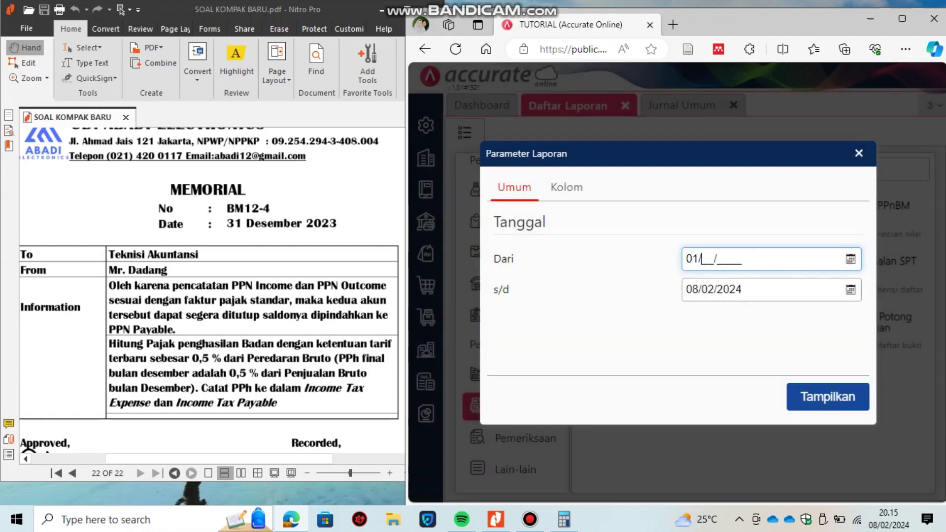
{"action": "type", "text": "3"}
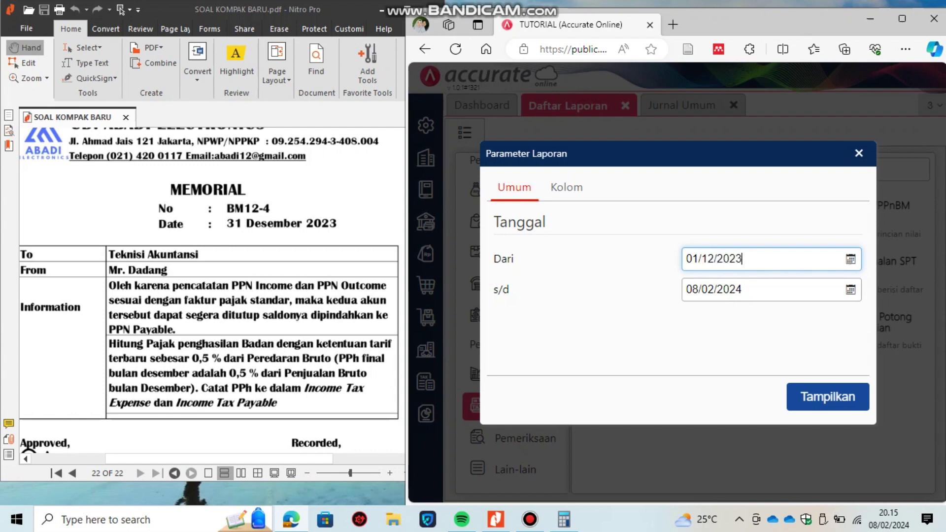
{"action": "key", "text": "Tab"}
{"action": "type", "text": "3112202"}
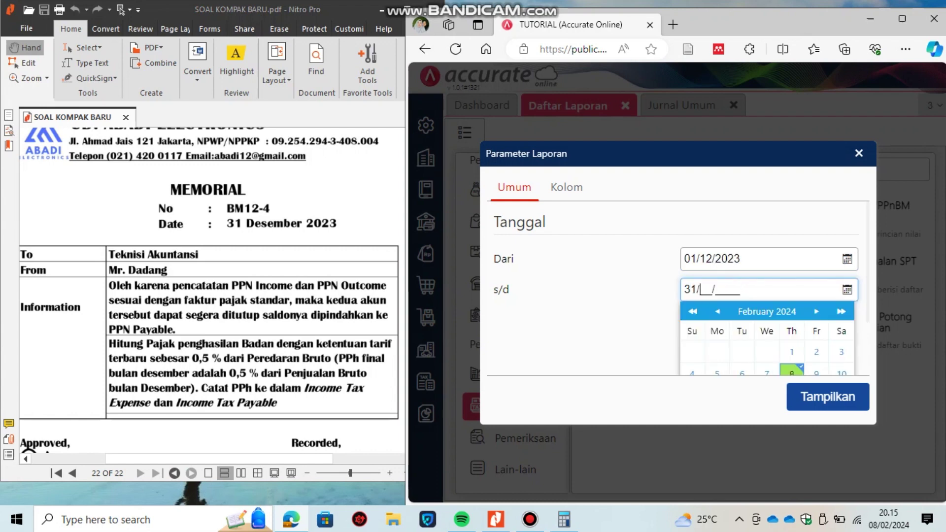
{"action": "type", "text": "3"}
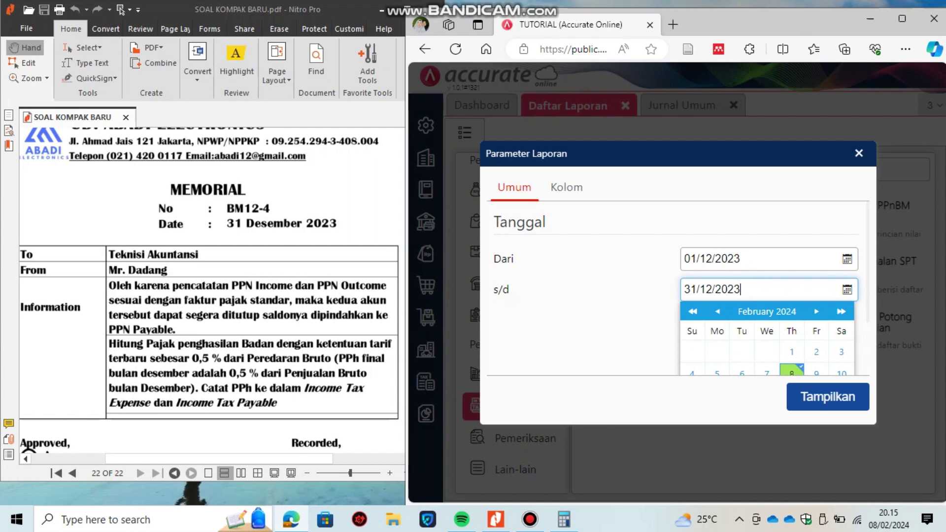
{"action": "key", "text": "Return"}
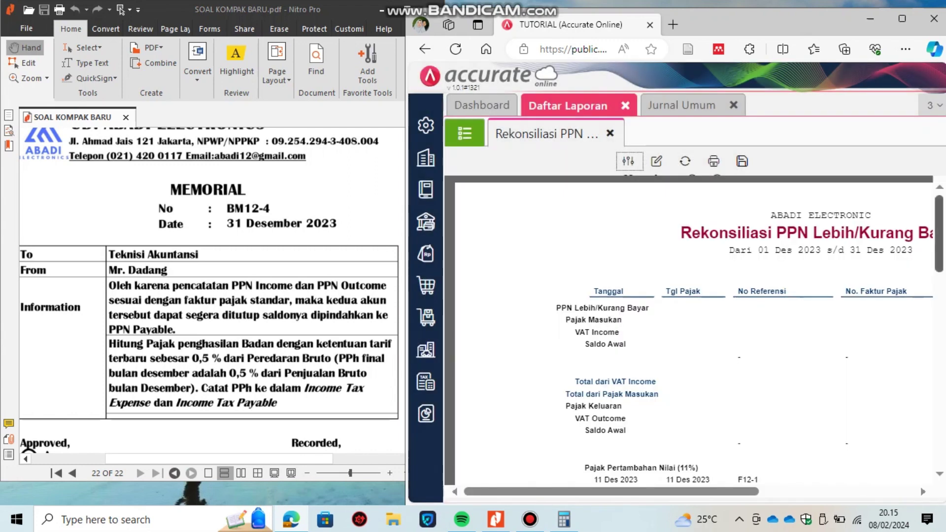
- Examine the VAT Outcome and VAT Income totals and the over/underpaid PPN amount in the reconciliation report
{"action": "scroll", "coordinate": [693, 330], "scroll_direction": "down", "scroll_amount": 5}
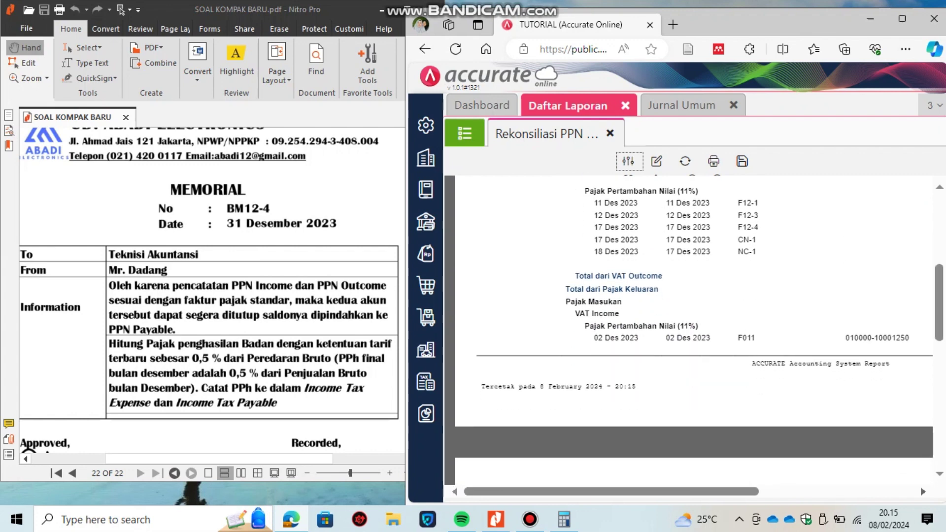
{"action": "right_click", "coordinate": [739, 491]}
{"action": "left_click", "coordinate": [709, 491]}
{"action": "left_click_drag", "start_coordinate": [709, 491], "coordinate": [827, 491]}
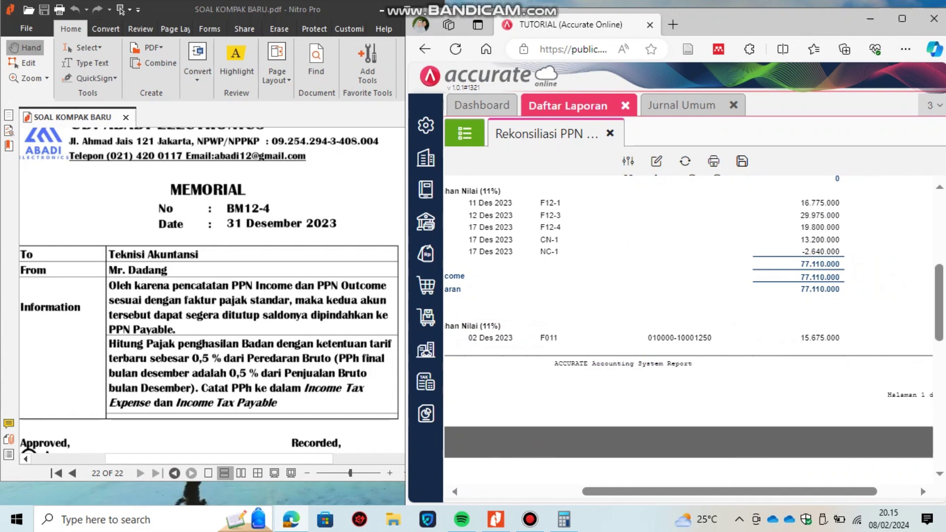
{"action": "scroll", "coordinate": [689, 325], "scroll_direction": "down", "scroll_amount": 5}
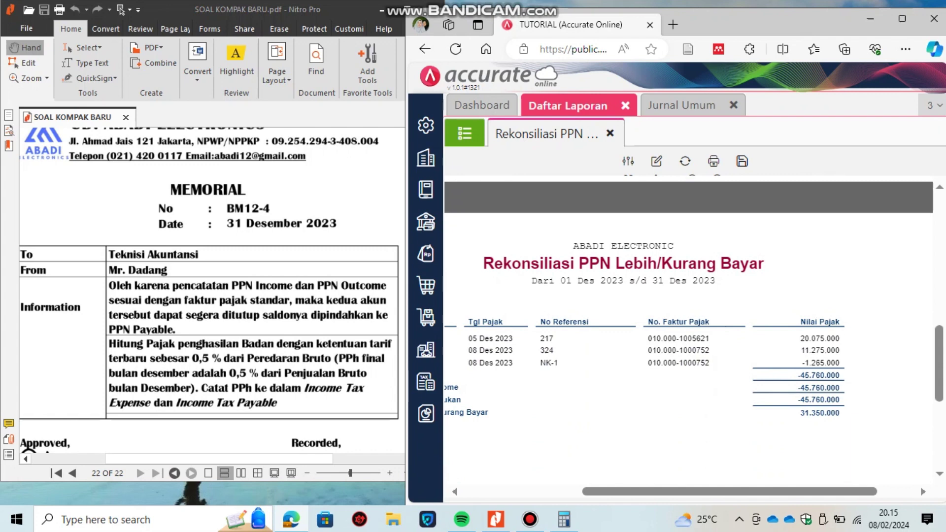
{"action": "left_click_drag", "start_coordinate": [730, 491], "coordinate": [698, 491]}
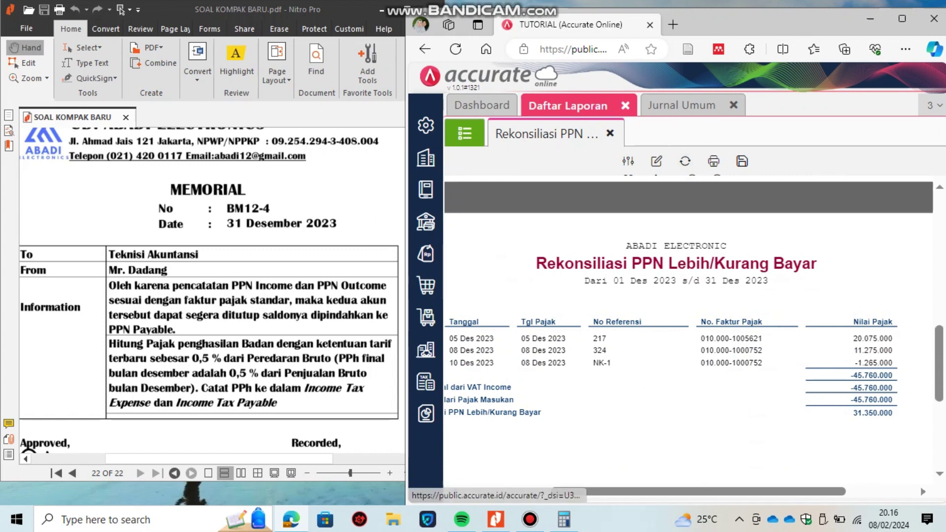
- Return to the blank general journal and clear its date
{"action": "left_click", "coordinate": [681, 105]}
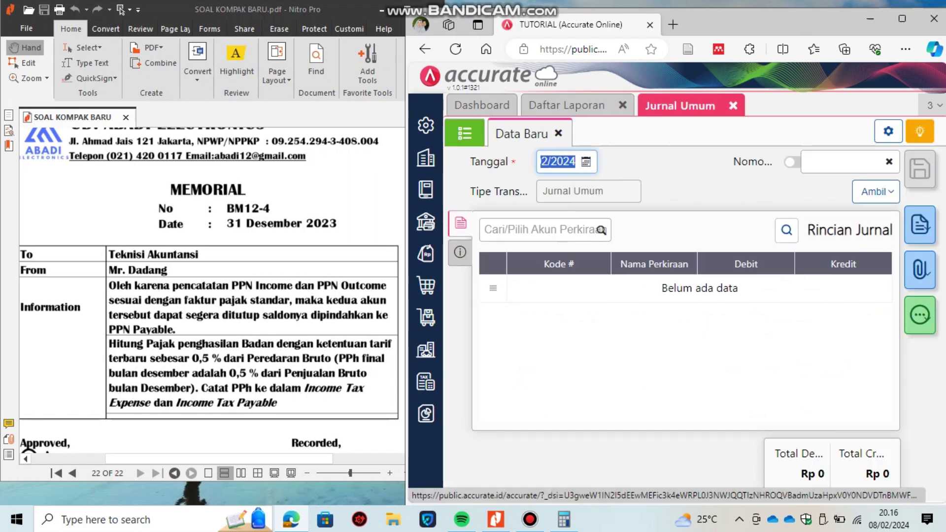
{"action": "key", "text": "BackSpace"}
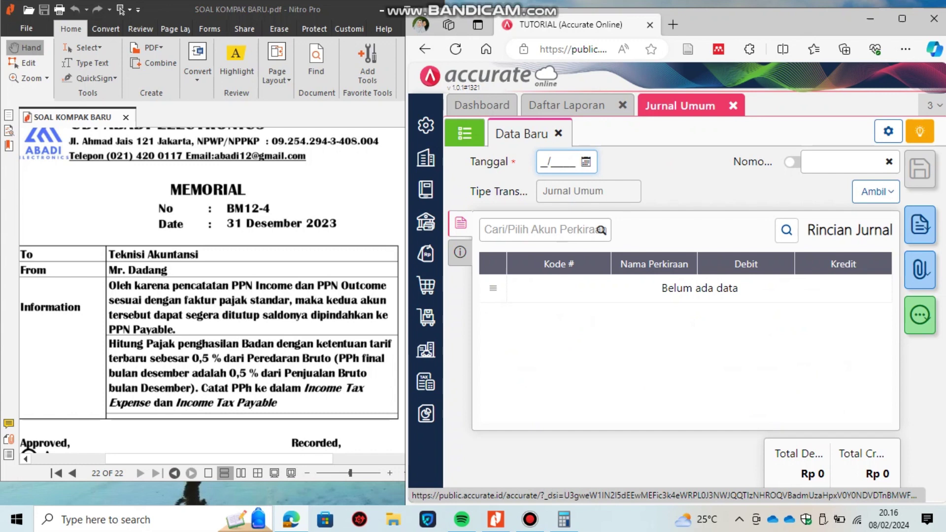
{"action": "type", "text": "3/"}
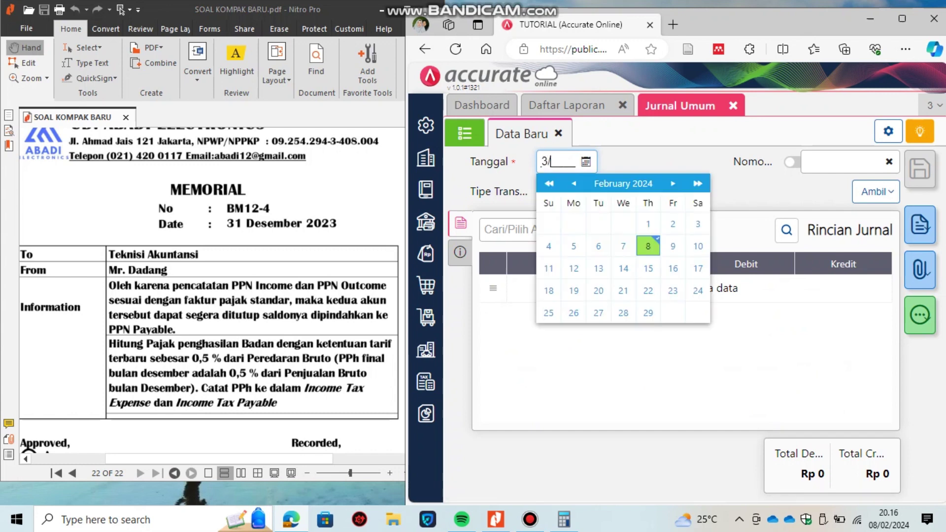
{"action": "type", "text": "1"}
{"action": "key", "text": "BackSpace"}
{"action": "key", "text": "BackSpace"}
{"action": "type", "text": "2"}
{"action": "key", "text": "BackSpace"}
{"action": "type", "text": "311"}
{"action": "key", "text": "BackSpace"}
{"action": "key", "text": "BackSpace"}
{"action": "key", "text": "BackSpace"}
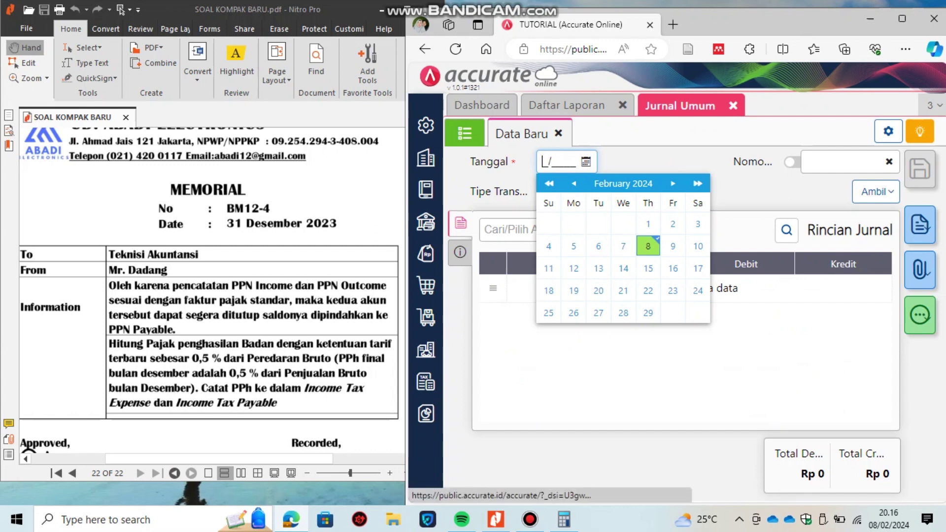
- Date the new general journal 31/12/2023 and number it BM12-4
{"action": "left_click", "coordinate": [562, 161]}
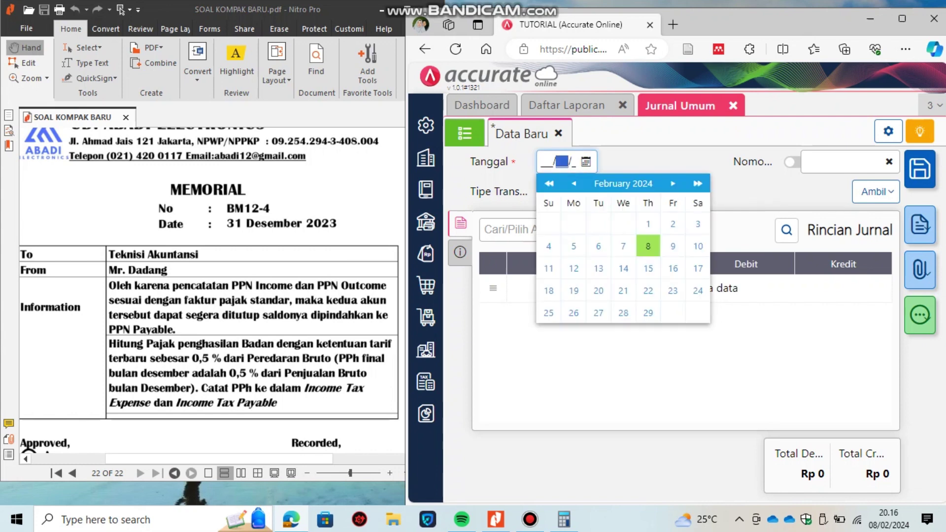
{"action": "type", "text": "31/12/"}
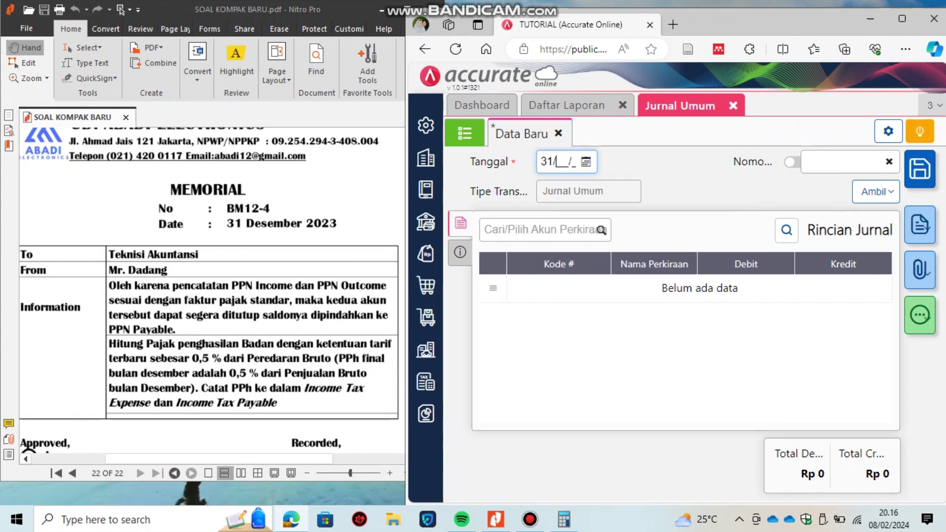
{"action": "type", "text": "2"}
{"action": "left_click", "coordinate": [838, 162]}
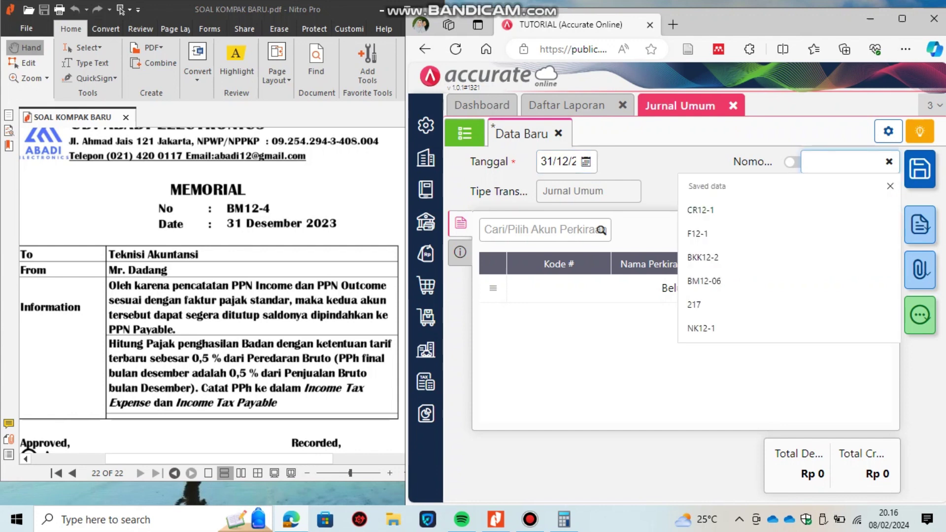
{"action": "type", "text": "BM"}
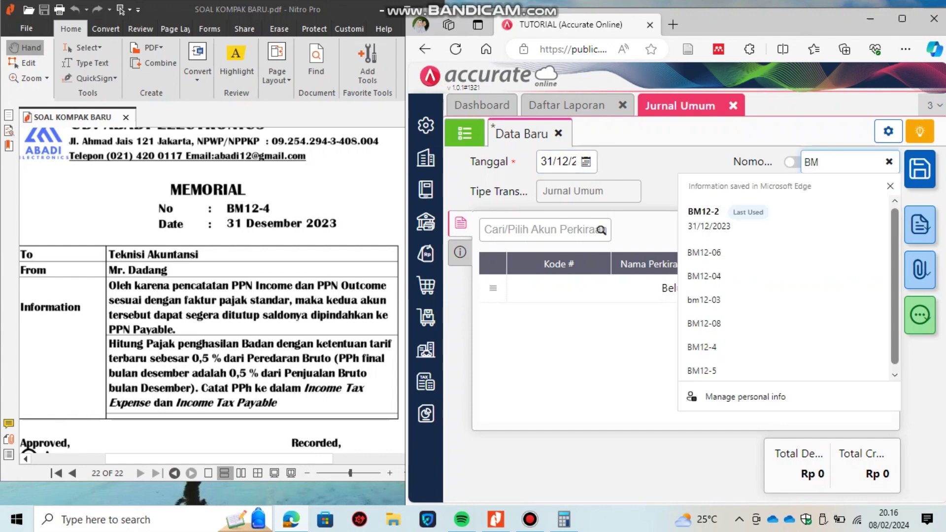
{"action": "type", "text": "12-4"}
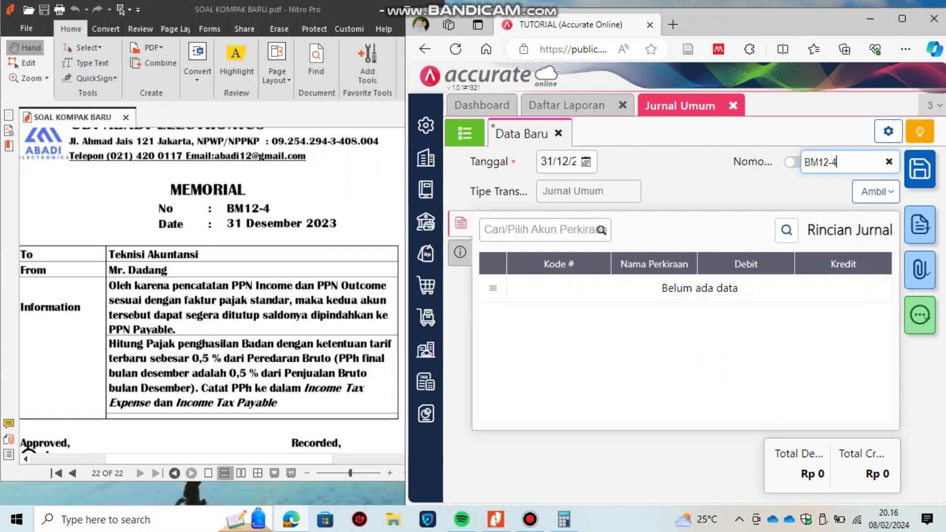
- Add a journal line debiting account 2102 VAT Outcome for 77.110.000
{"action": "left_click", "coordinate": [540, 229]}
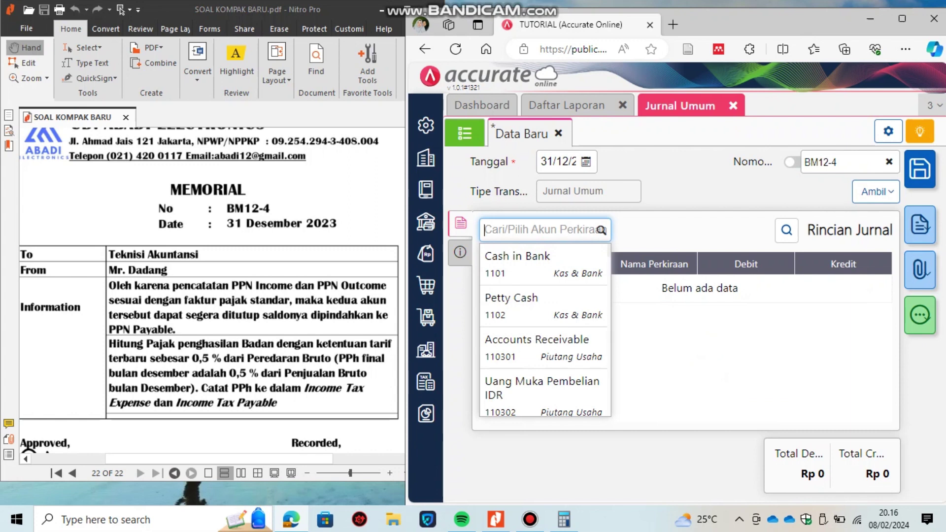
{"action": "type", "text": "VAT"}
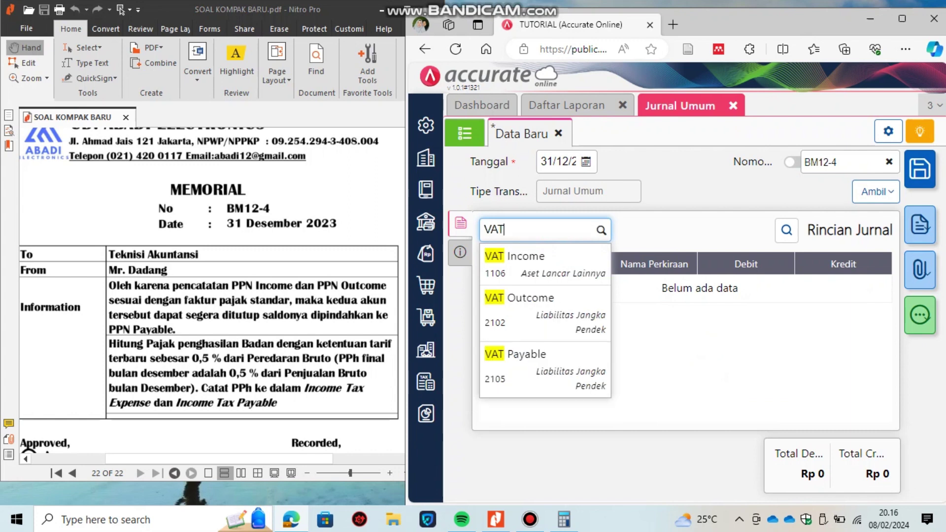
{"action": "key", "text": "Return"}
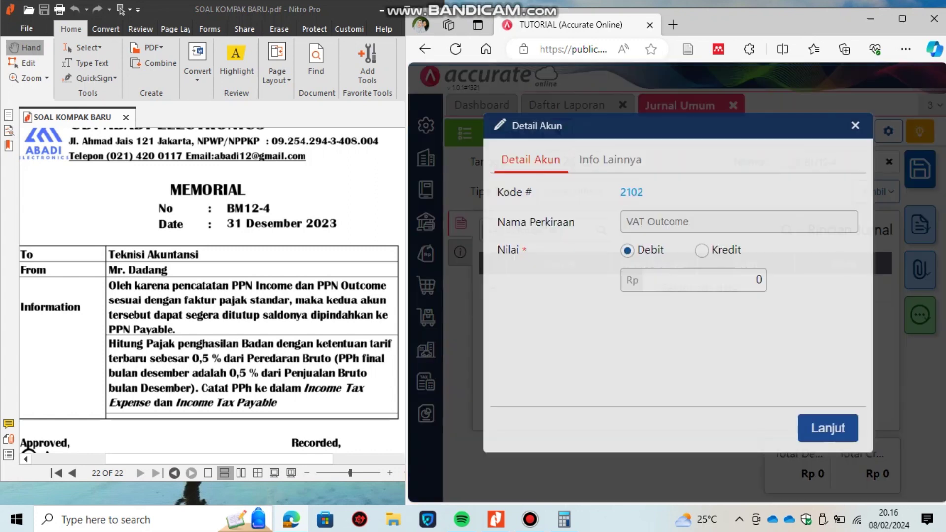
{"action": "left_click", "coordinate": [758, 279]}
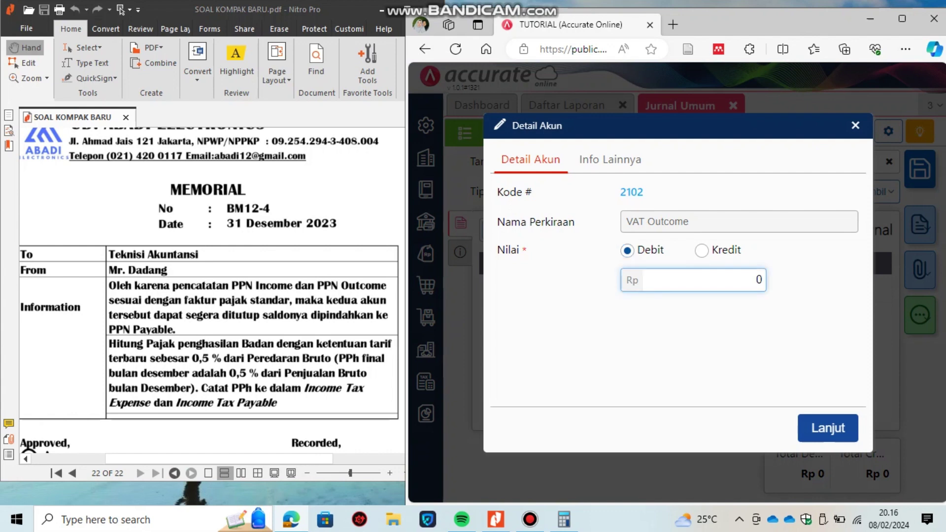
{"action": "type", "text": "77.110.000"}
{"action": "key", "text": "Return"}
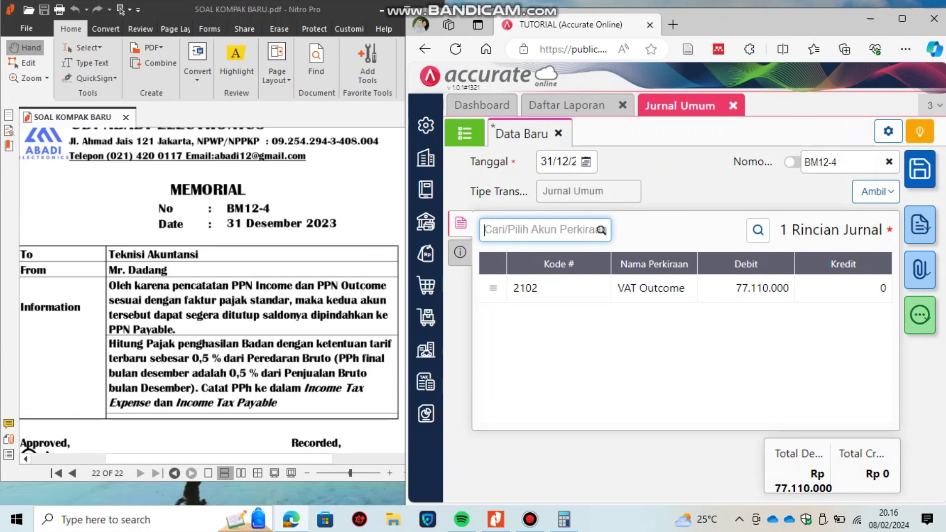
- Add a journal line crediting account 1106 VAT Income for 45.760.000
{"action": "type", "text": "VAT"}
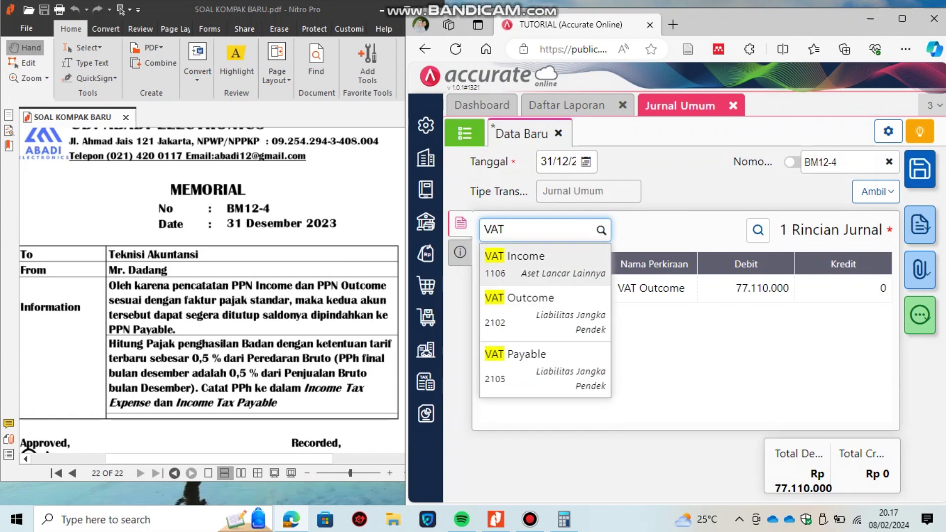
{"action": "key", "text": "Return"}
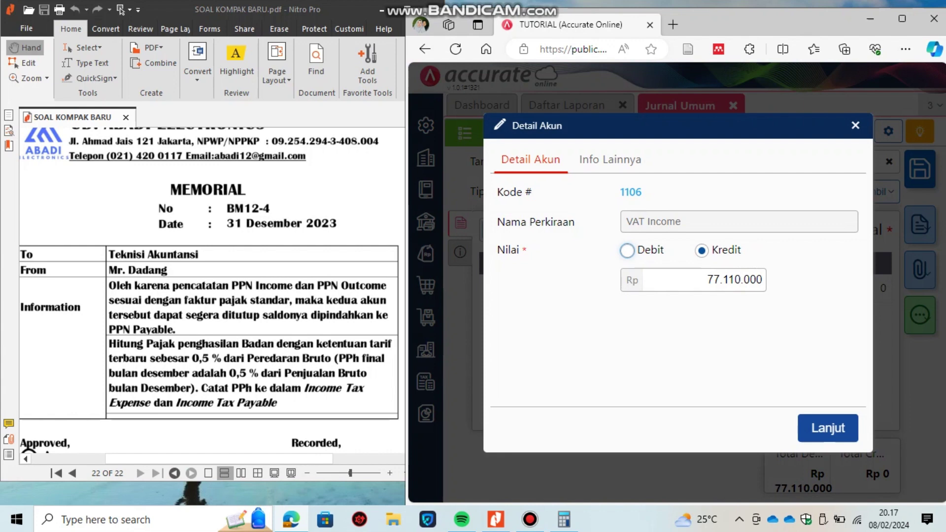
{"action": "key", "text": "Tab"}
{"action": "key", "text": "BackSpace"}
{"action": "key", "text": "BackSpace"}
{"action": "key", "text": "BackSpace"}
{"action": "key", "text": "BackSpace"}
{"action": "key", "text": "BackSpace"}
{"action": "key", "text": "BackSpace"}
{"action": "key", "text": "BackSpace"}
{"action": "key", "text": "BackSpace"}
{"action": "key", "text": "BackSpace"}
{"action": "key", "text": "BackSpace"}
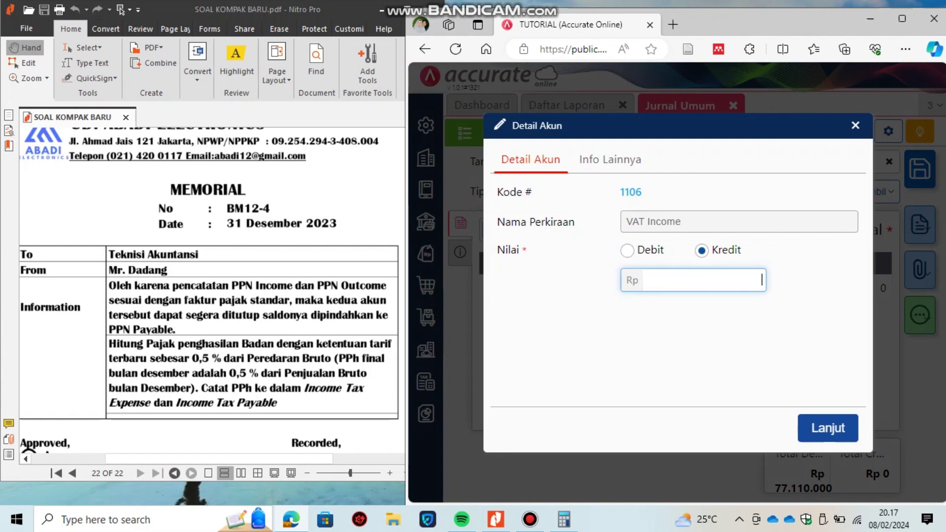
{"action": "type", "text": "45.760.000"}
{"action": "key", "text": "Return"}
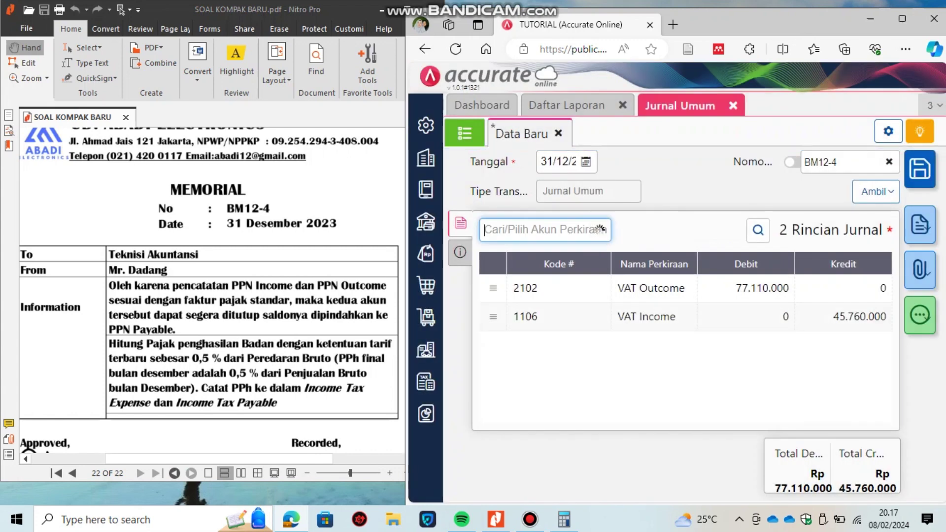
- Add a journal line crediting account 2105 VAT Payable for 31.350.000
{"action": "type", "text": "VAT"}
{"action": "key", "text": "Down"}
{"action": "key", "text": "Down"}
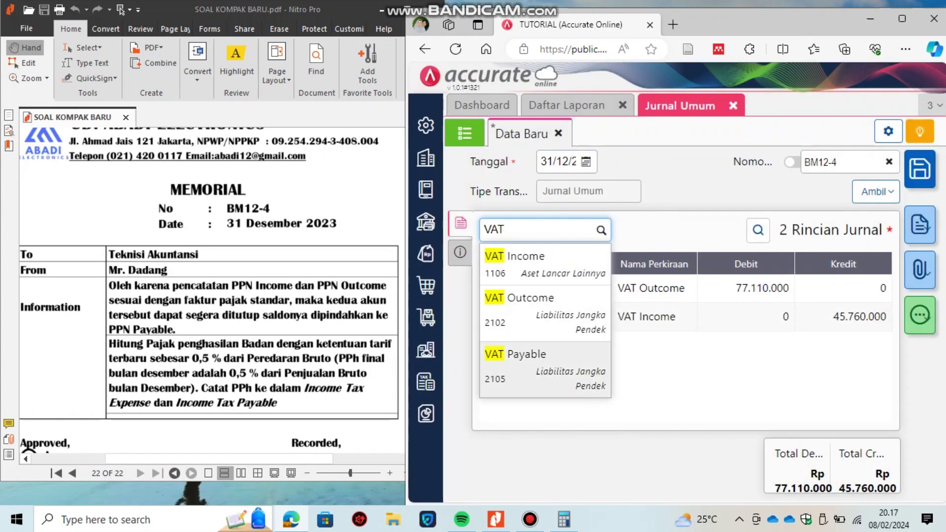
{"action": "key", "text": "Return"}
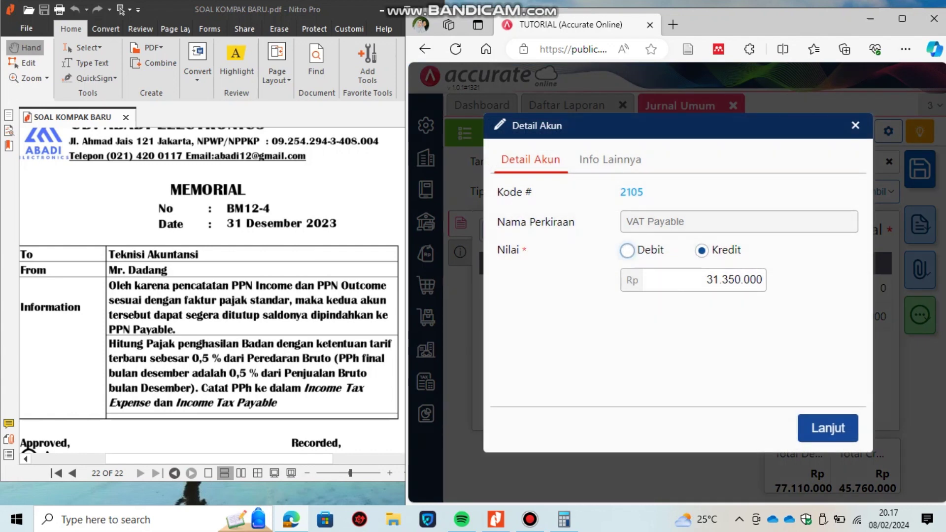
{"action": "key", "text": "Return"}
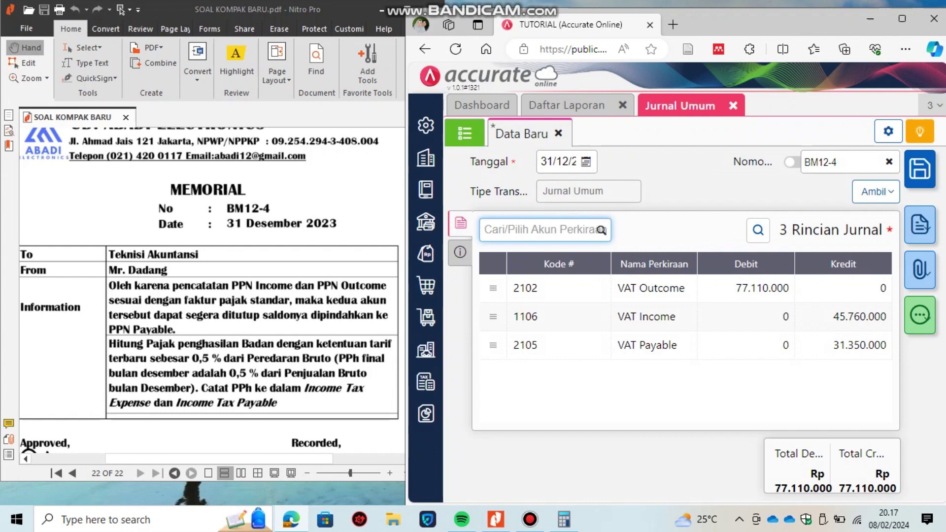
- Close the Rekonsiliasi PPN Lebih/Kurang Bayar report and list the Keuangan reports
{"action": "left_click", "coordinate": [567, 105]}
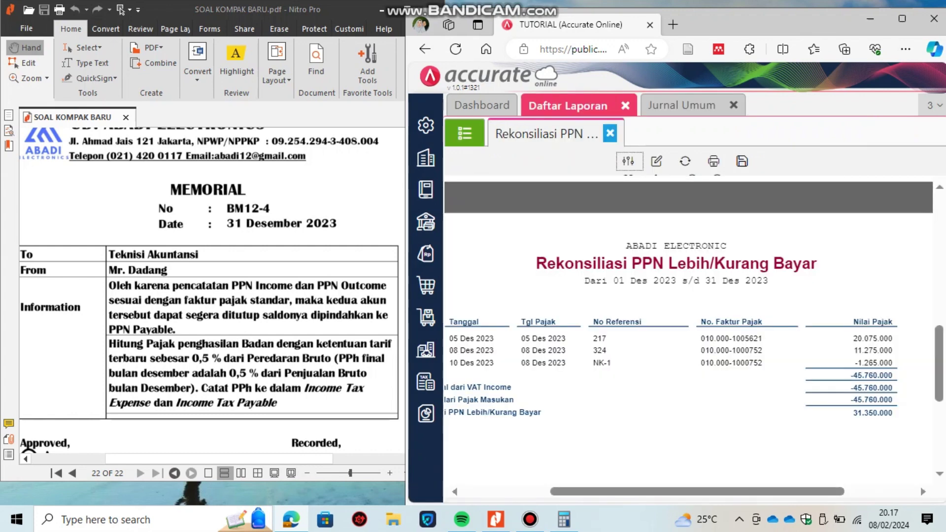
{"action": "left_click", "coordinate": [610, 133]}
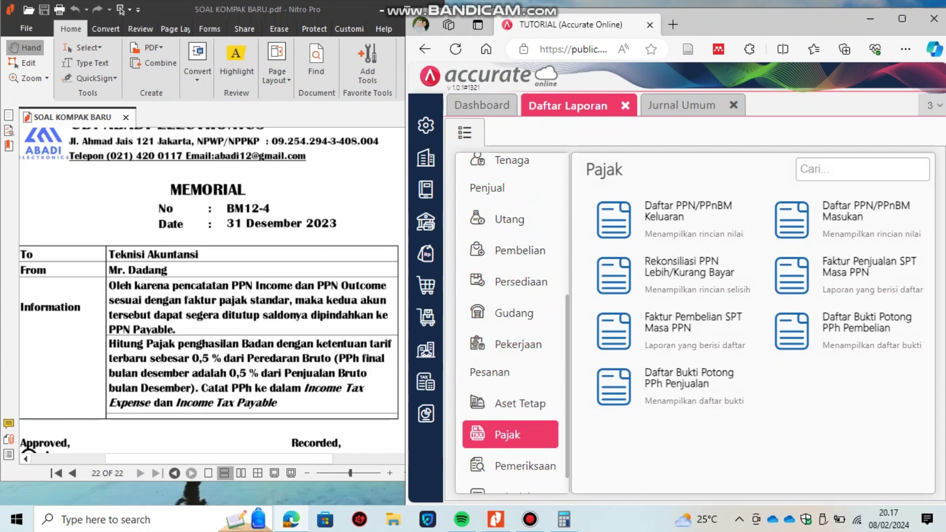
{"action": "scroll", "coordinate": [511, 322], "scroll_direction": "up", "scroll_amount": 5}
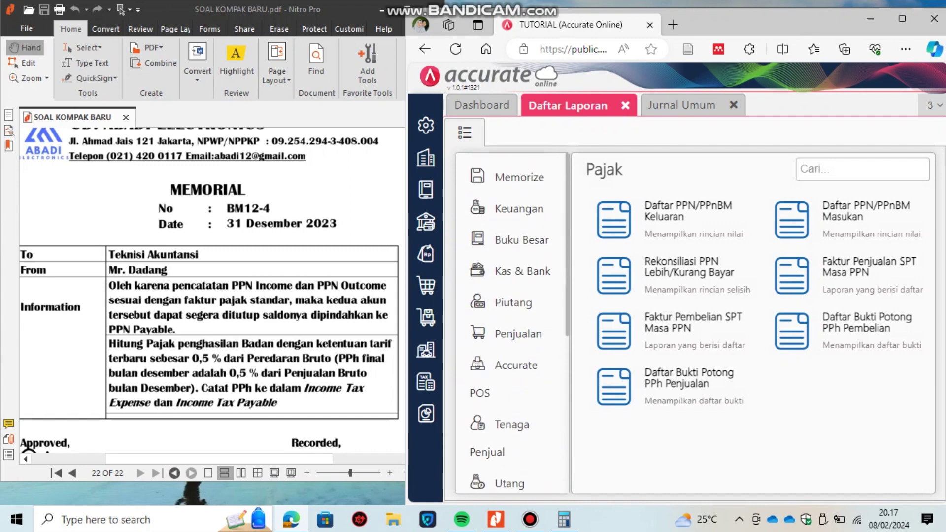
{"action": "left_click", "coordinate": [509, 208]}
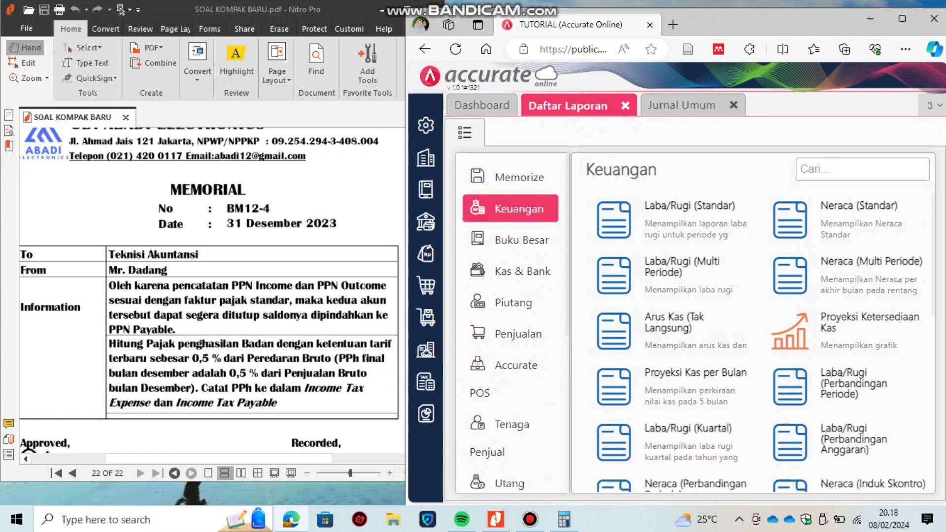
- Display the Laba/Rugi (Standar) report for the period 01/12/2023 to 31/12/2023
{"action": "left_click", "coordinate": [670, 217]}
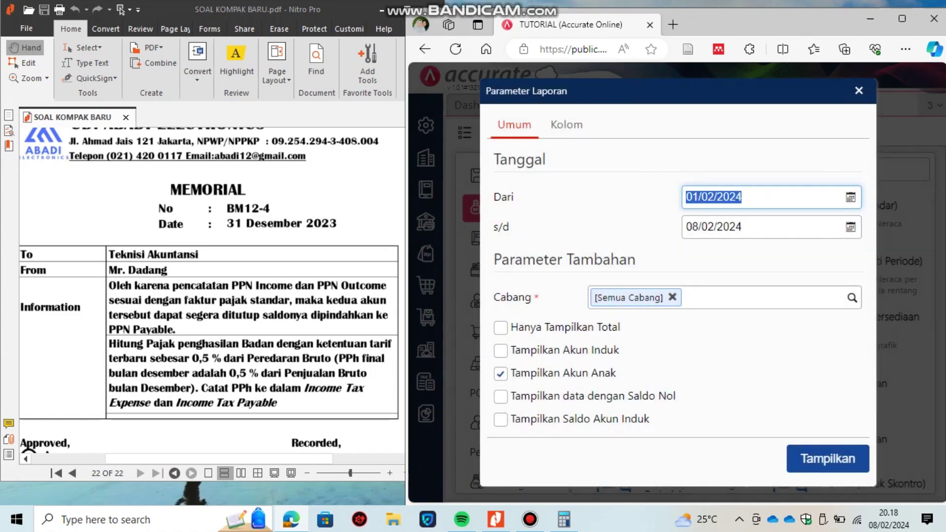
{"action": "type", "text": "01121"}
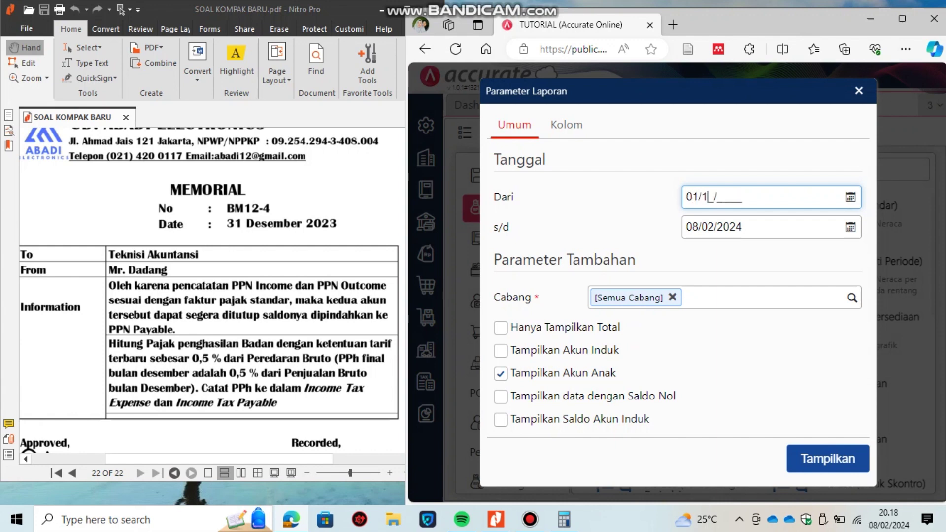
{"action": "key", "text": "BackSpace"}
{"action": "type", "text": "2023"}
{"action": "key", "text": "Tab"}
{"action": "type", "text": "31/12/20"}
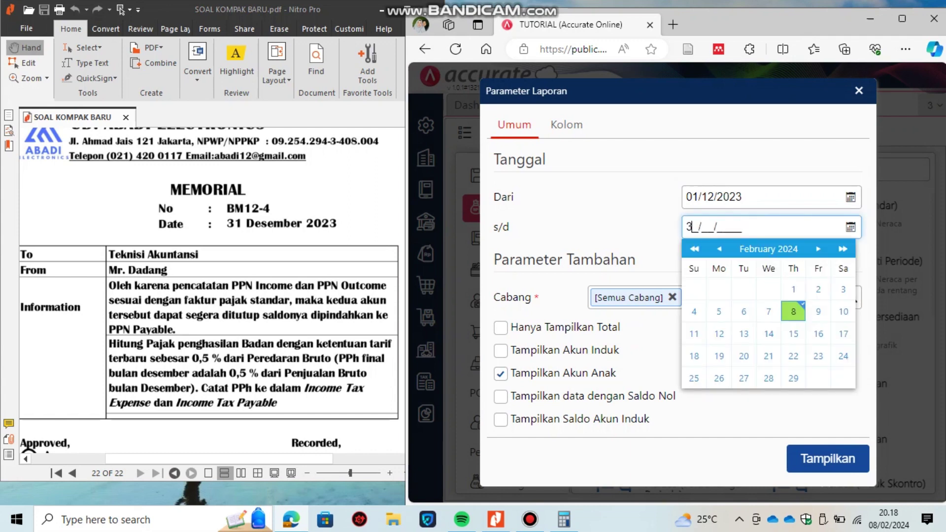
{"action": "type", "text": "23"}
{"action": "key", "text": "Return"}
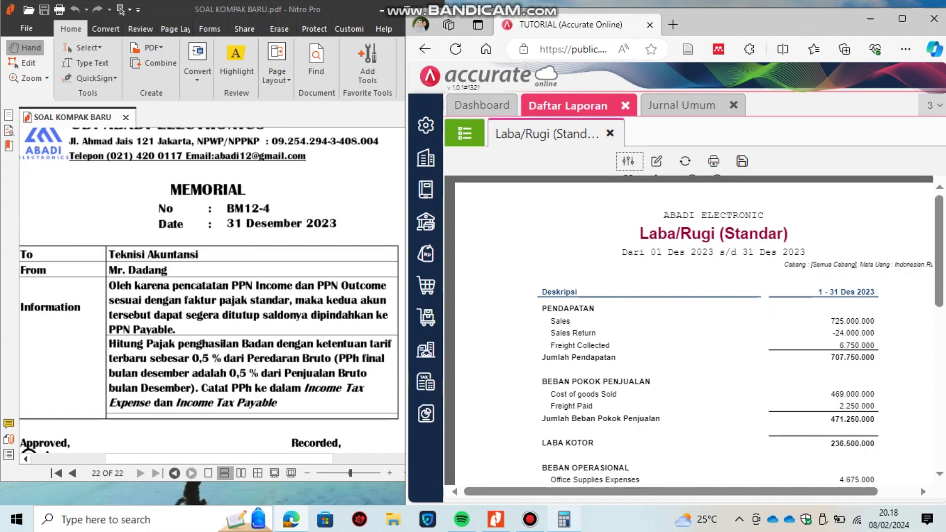
- Switch to Calculator, compute 0,5% of the 725.000.000 December sales, and copy the result
{"action": "left_click", "coordinate": [564, 519]}
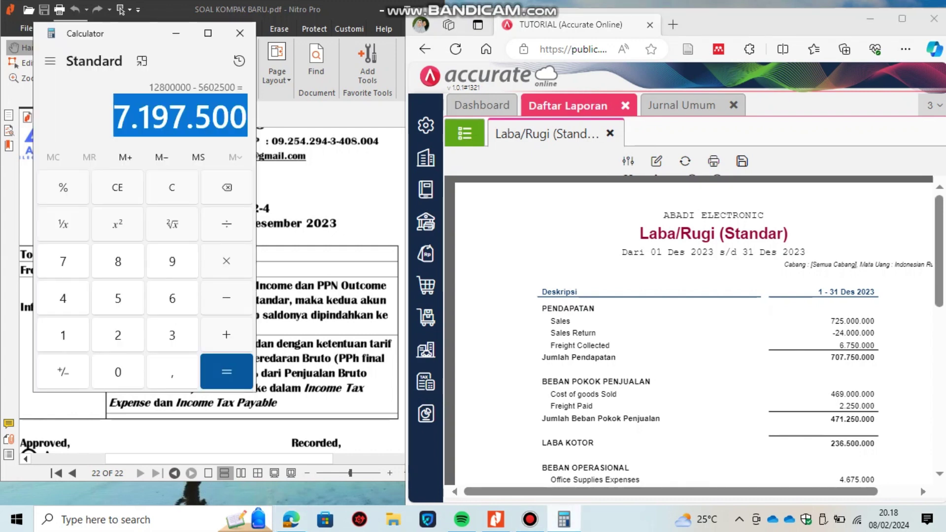
{"action": "type", "text": "72"}
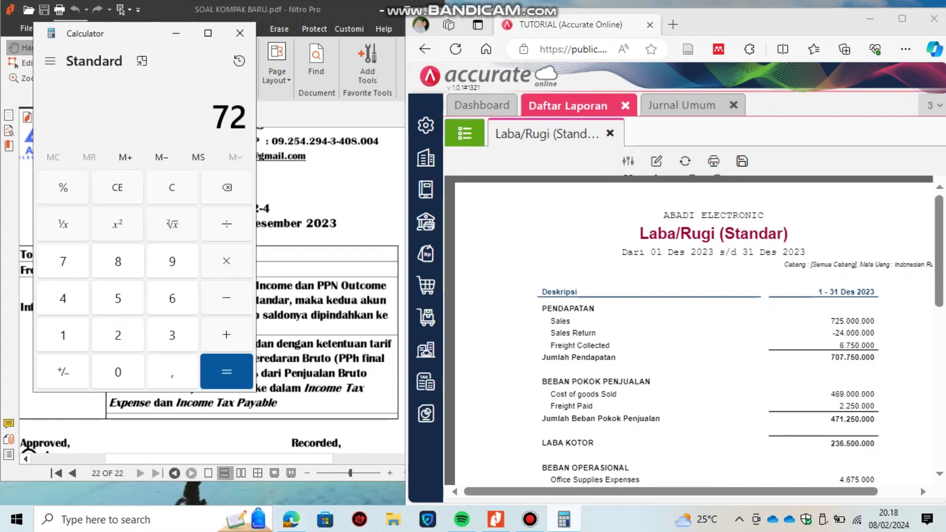
{"action": "type", "text": "50000"}
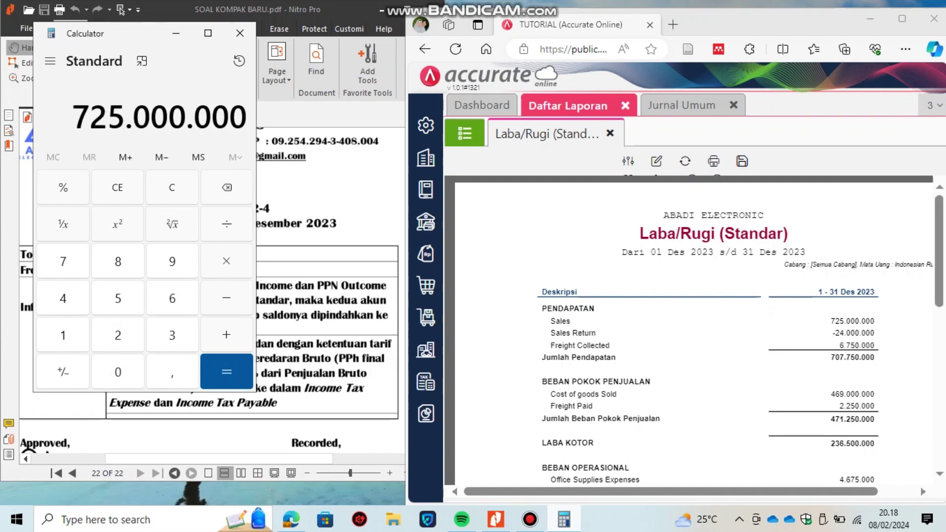
{"action": "type", "text": "00*0,5"}
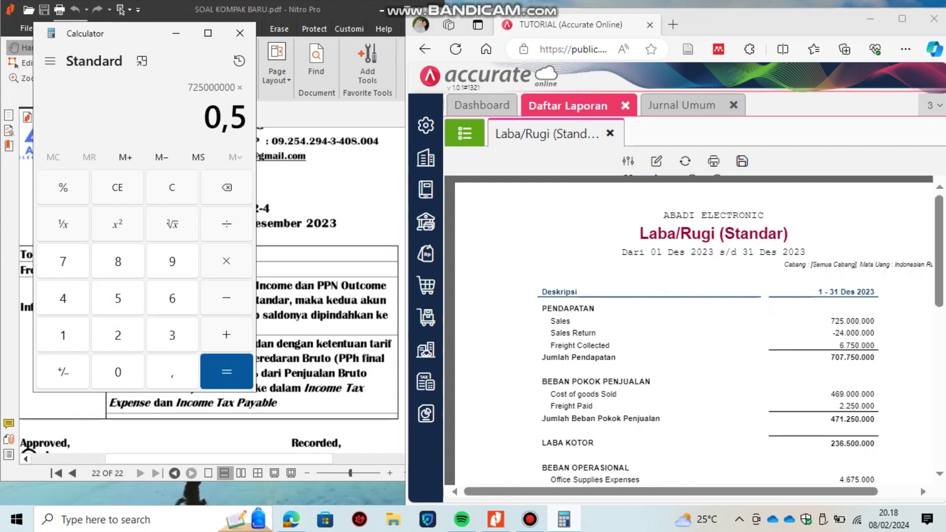
{"action": "type", "text": "%"}
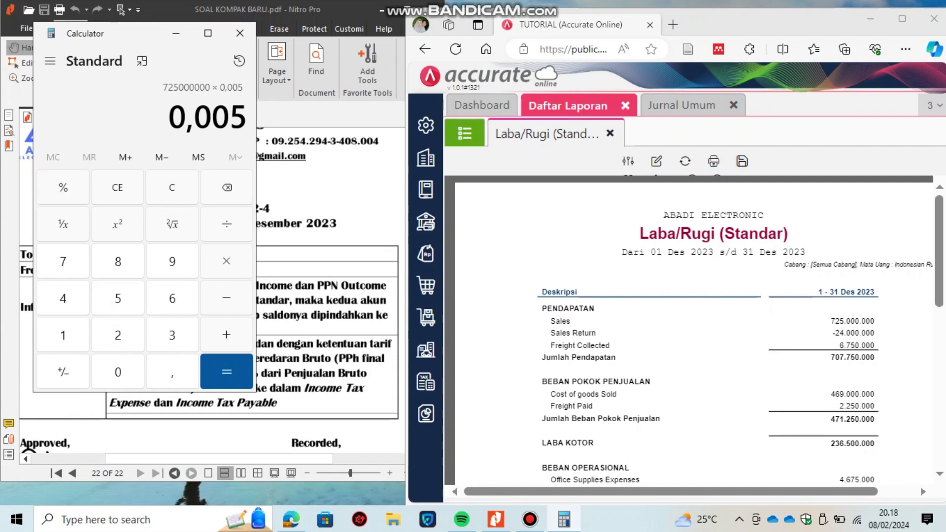
{"action": "key", "text": "Return"}
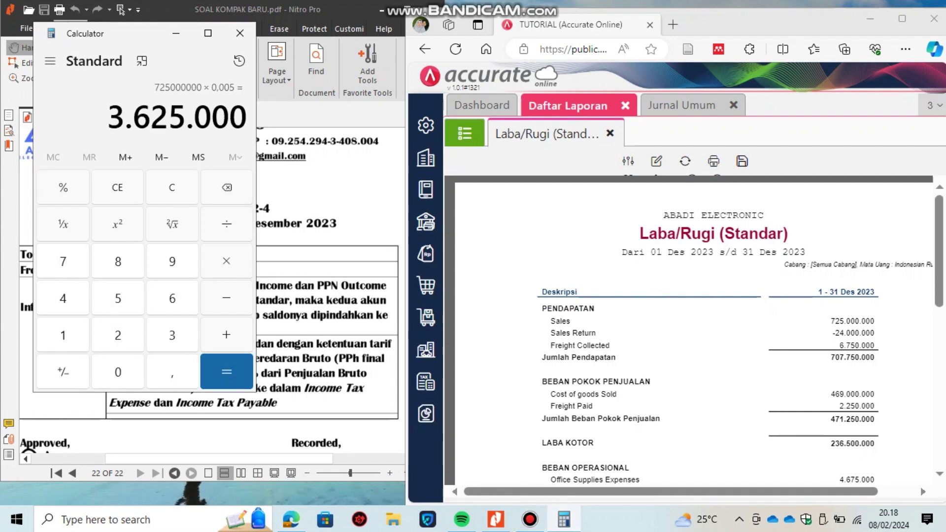
{"action": "left_click_drag", "start_coordinate": [108, 116], "coordinate": [248, 116]}
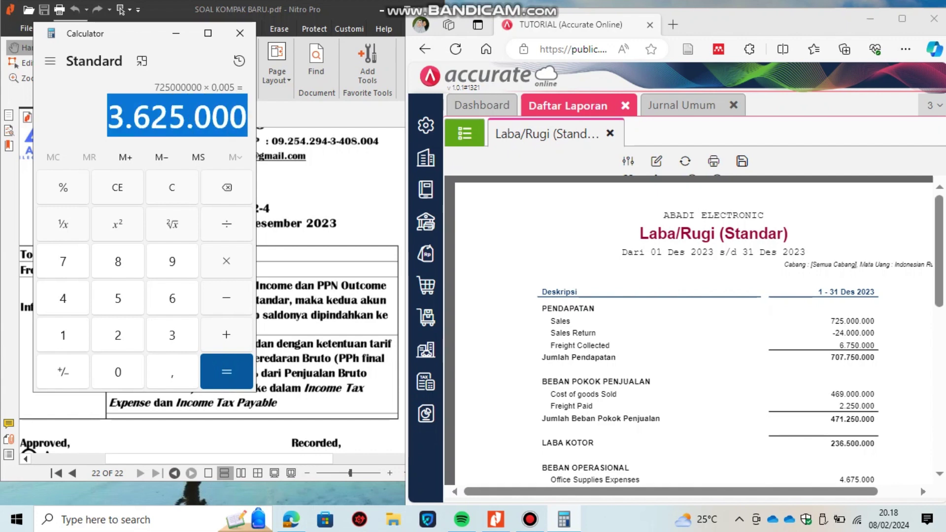
{"action": "right_click", "coordinate": [183, 114]}
{"action": "left_click", "coordinate": [211, 125]}
- Add a line to journal BM12-4 debiting account 8003 Income Tax Expense for 3.625.000
{"action": "left_click", "coordinate": [681, 105]}
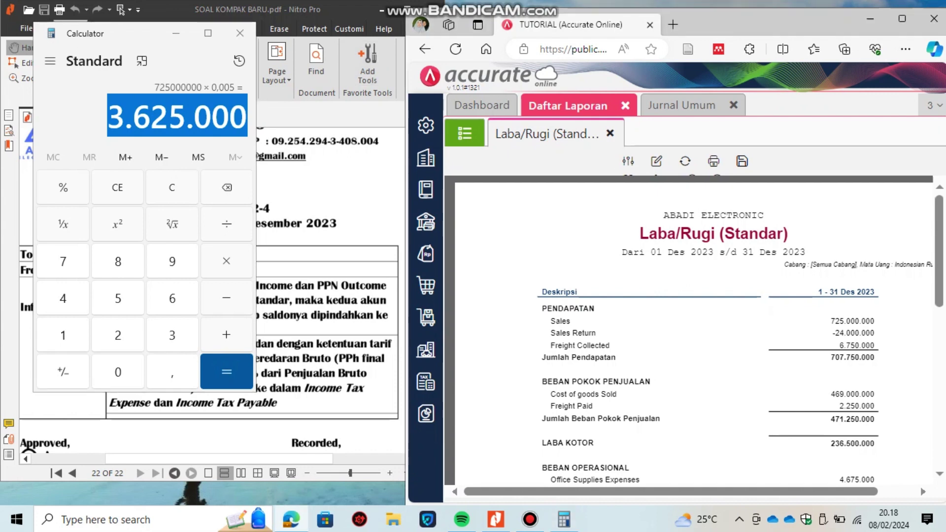
{"action": "left_click", "coordinate": [681, 104]}
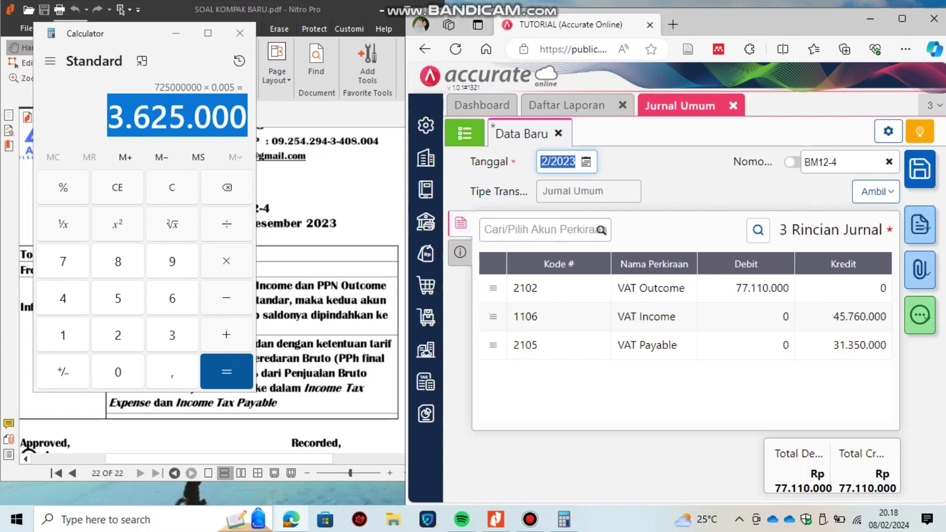
{"action": "left_click", "coordinate": [601, 230]}
{"action": "type", "text": "INCOM"}
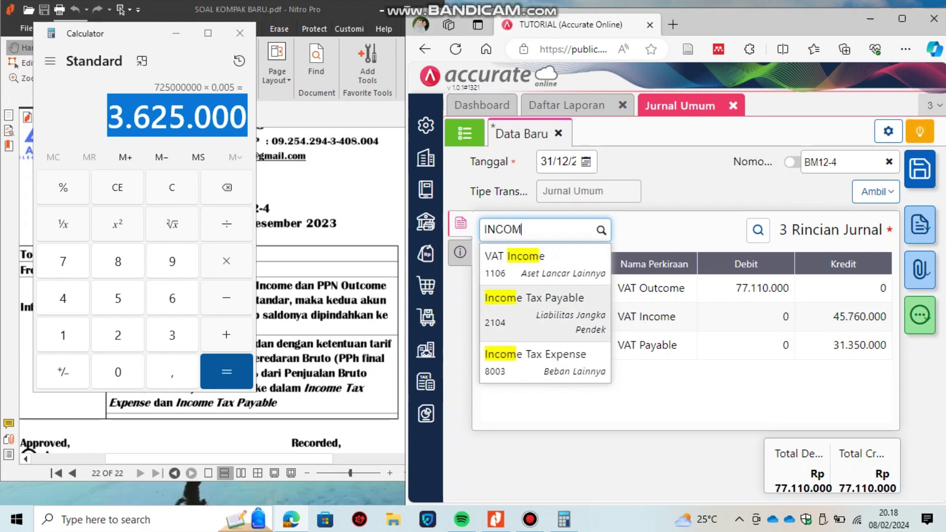
{"action": "left_click", "coordinate": [545, 362]}
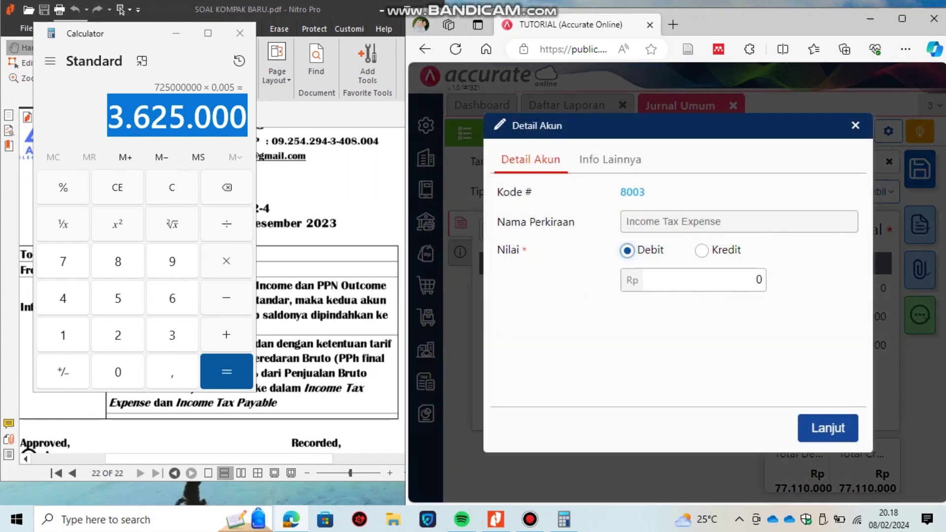
{"action": "left_click", "coordinate": [704, 280]}
{"action": "key", "text": "ctrl+v"}
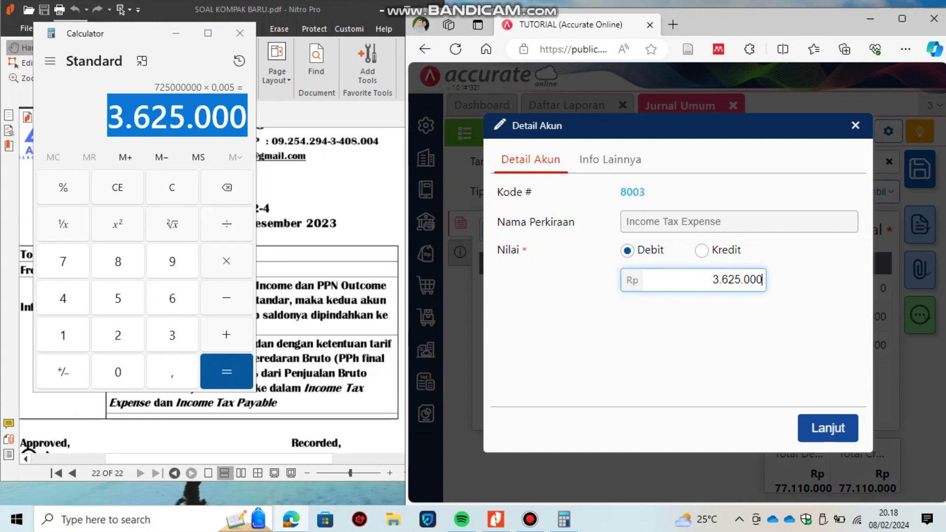
{"action": "key", "text": "Return"}
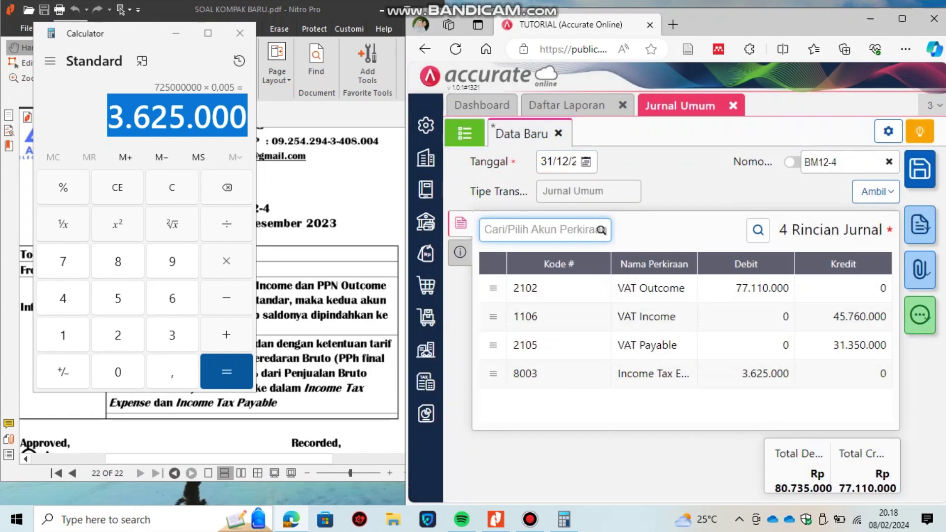
- Add a journal line crediting account 2104 Income Tax Payable for 3.625.000
{"action": "type", "text": "INCO"}
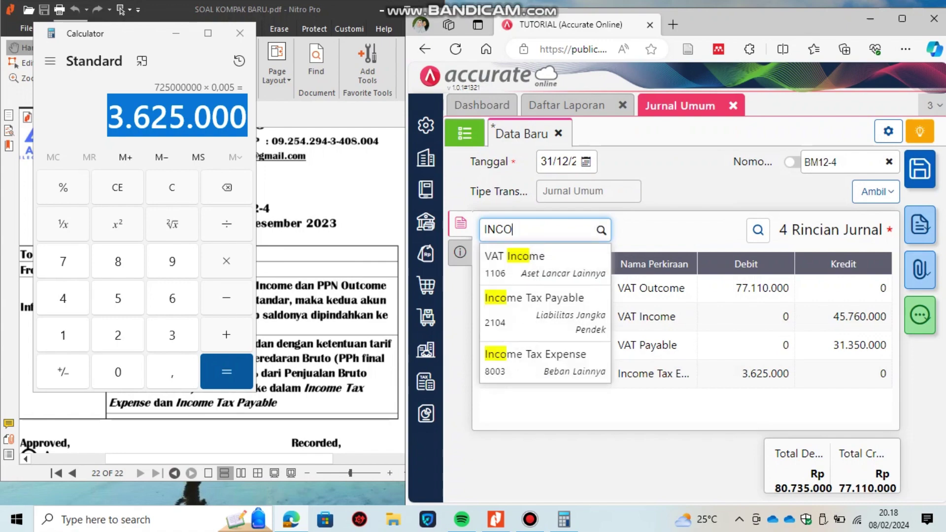
{"action": "key", "text": "Down"}
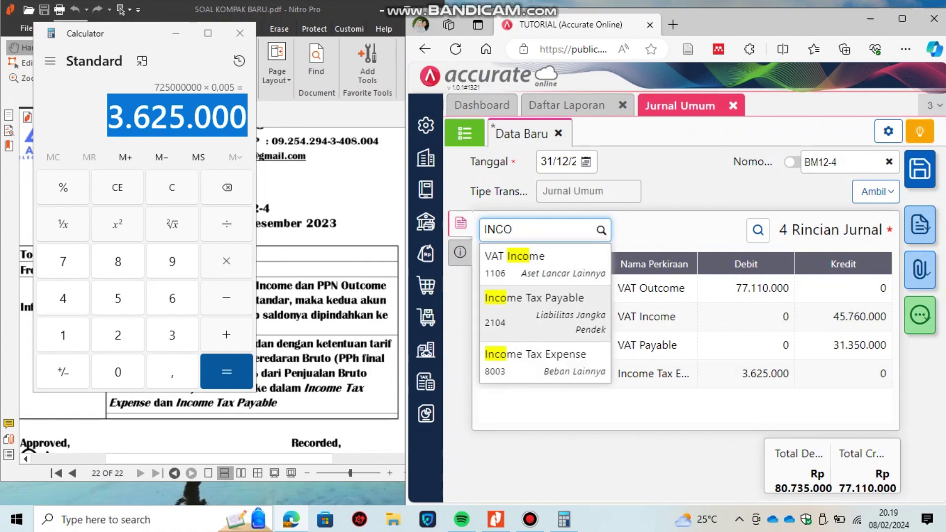
{"action": "key", "text": "Return"}
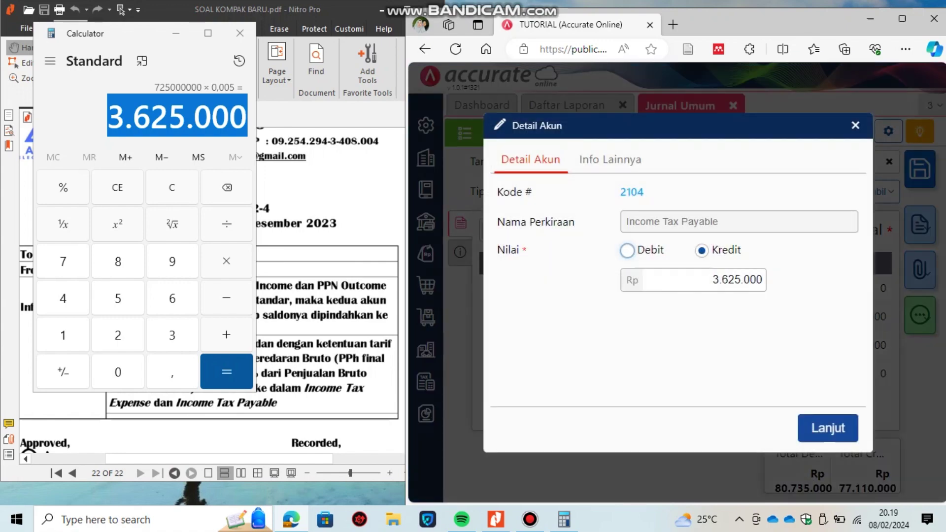
{"action": "key", "text": "Return"}
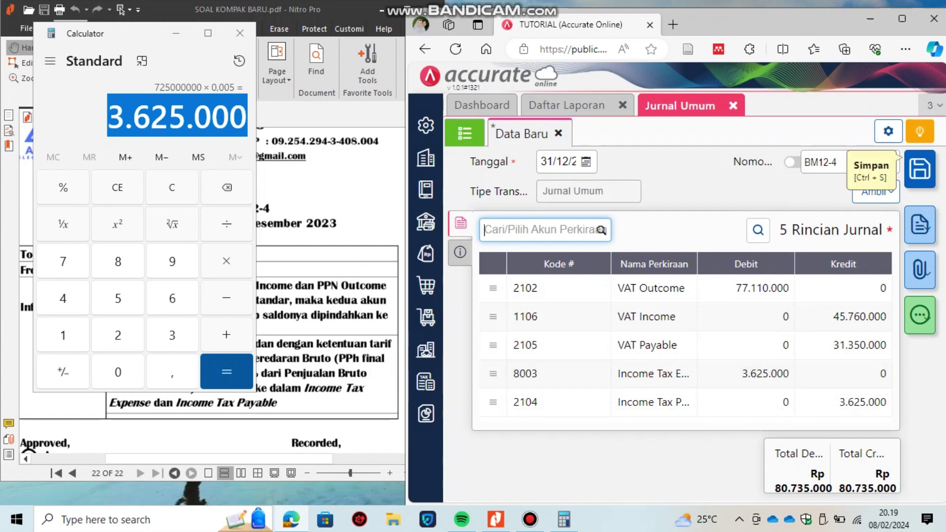
- Save the journal, and close both the Jurnal Umum form and the December Laba/Rugi report
{"action": "key", "text": "ctrl+s"}
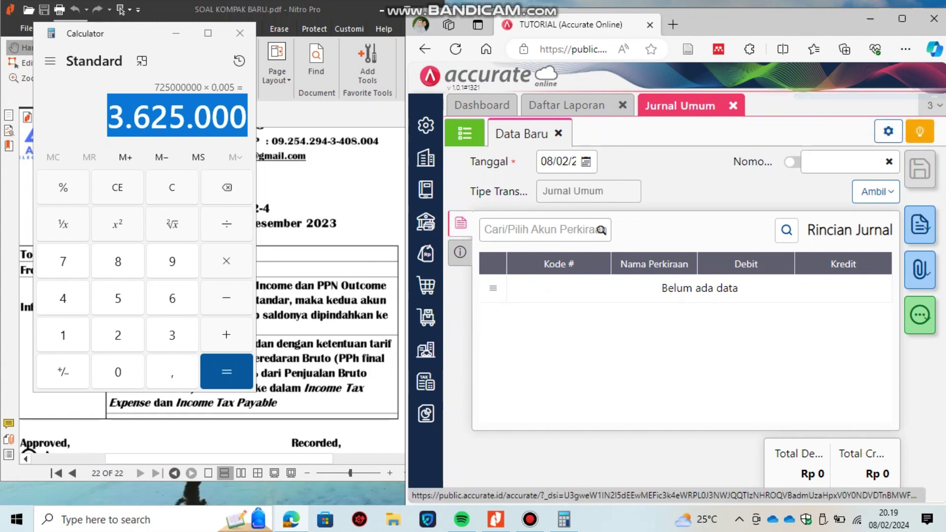
{"action": "left_click", "coordinate": [732, 105]}
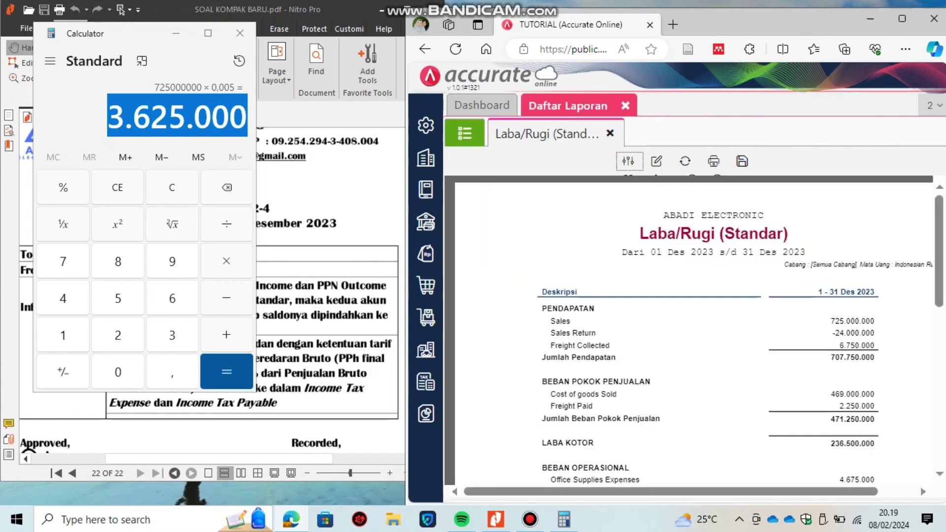
{"action": "left_click", "coordinate": [610, 134]}
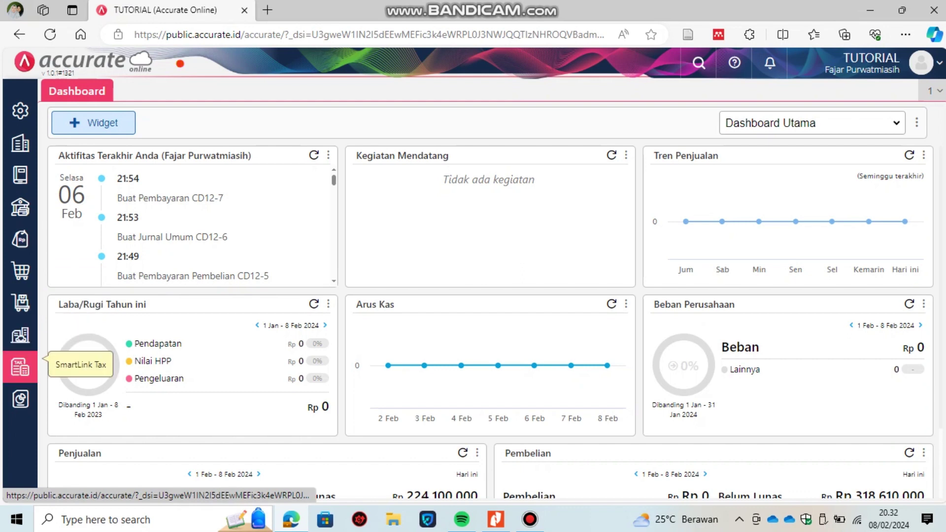
- Display the Laba/Rugi (Standar) report for the period 01/01/2023 to 31/12/2023 and look through it down to the net profit
{"action": "left_click", "coordinate": [20, 399]}
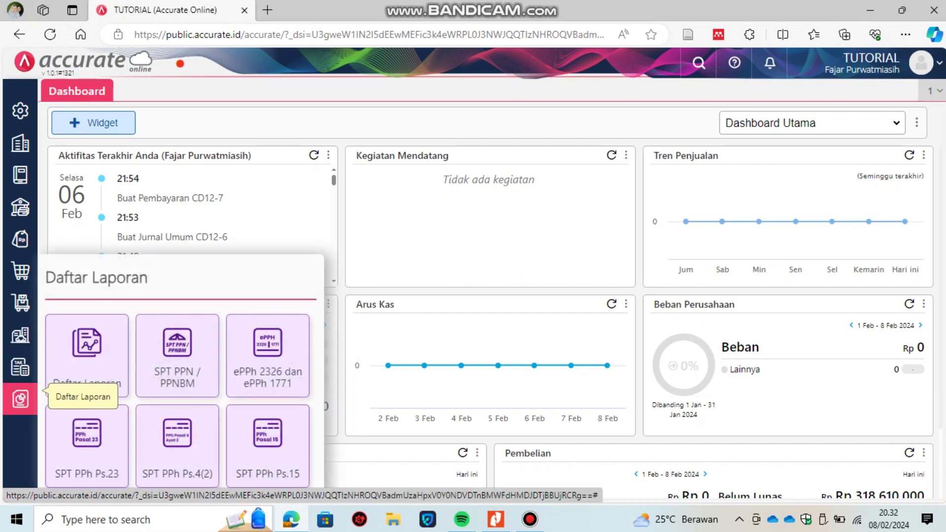
{"action": "left_click", "coordinate": [87, 352]}
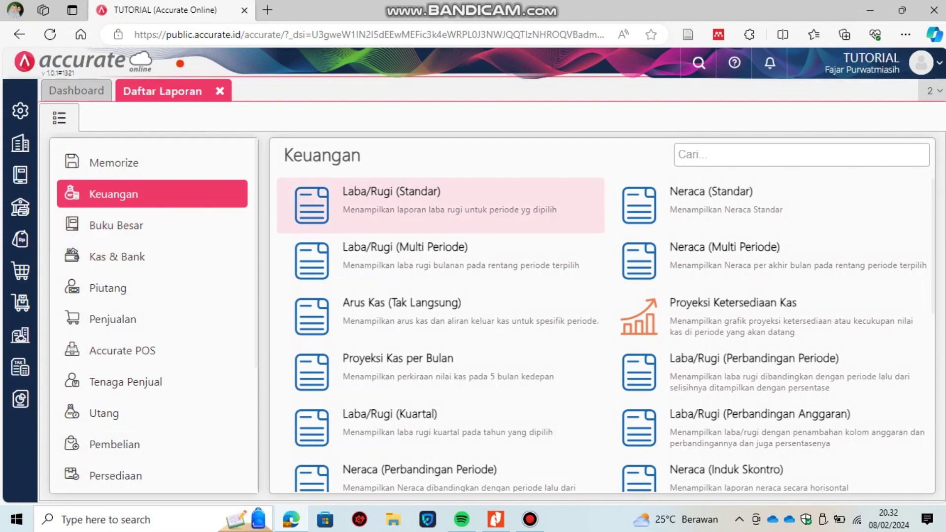
{"action": "left_click", "coordinate": [441, 204]}
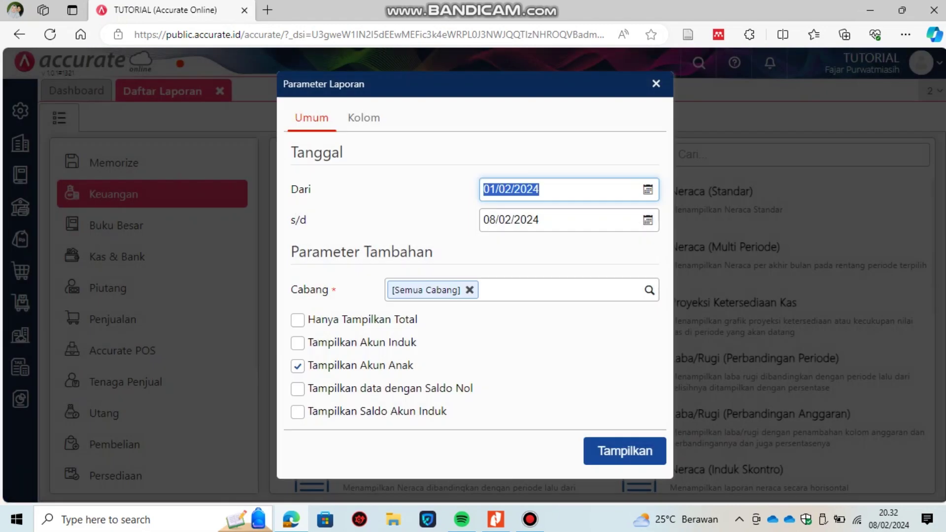
{"action": "type", "text": "01/0"}
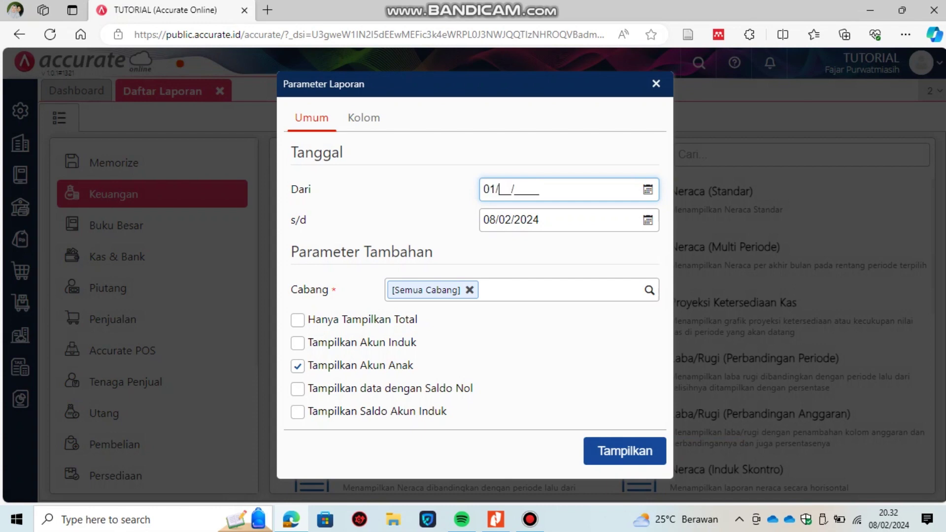
{"action": "type", "text": "1/2023"}
{"action": "key", "text": "Tab"}
{"action": "type", "text": "31/12/2"}
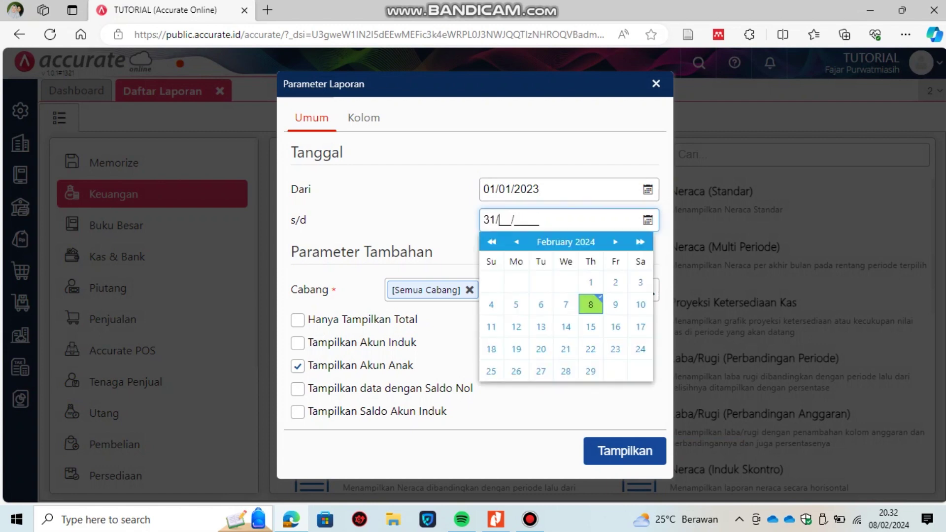
{"action": "type", "text": "023"}
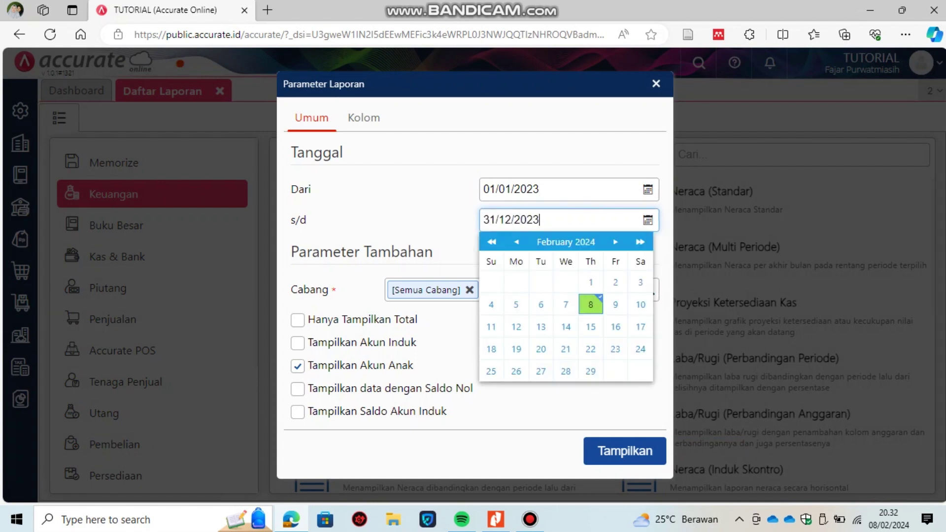
{"action": "key", "text": "Return"}
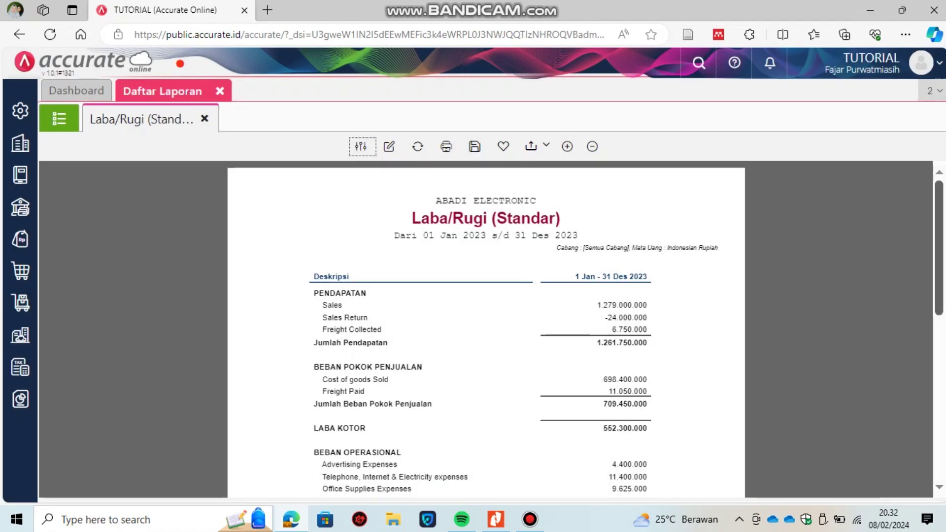
{"action": "right_click", "coordinate": [724, 393]}
{"action": "key", "text": "Escape"}
{"action": "scroll", "coordinate": [486, 329], "scroll_direction": "down", "scroll_amount": 7}
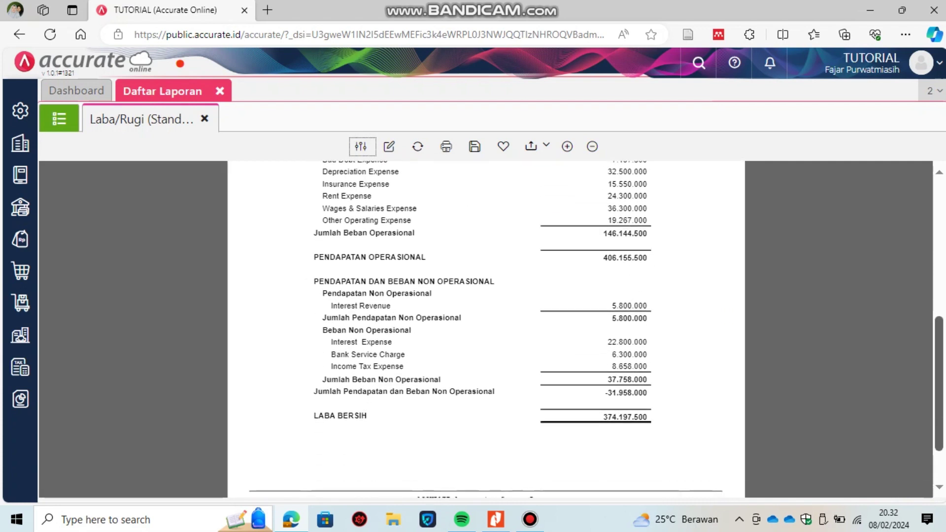
{"action": "scroll", "coordinate": [486, 329], "scroll_direction": "up", "scroll_amount": 6}
{"action": "scroll", "coordinate": [486, 329], "scroll_direction": "up", "scroll_amount": 1}
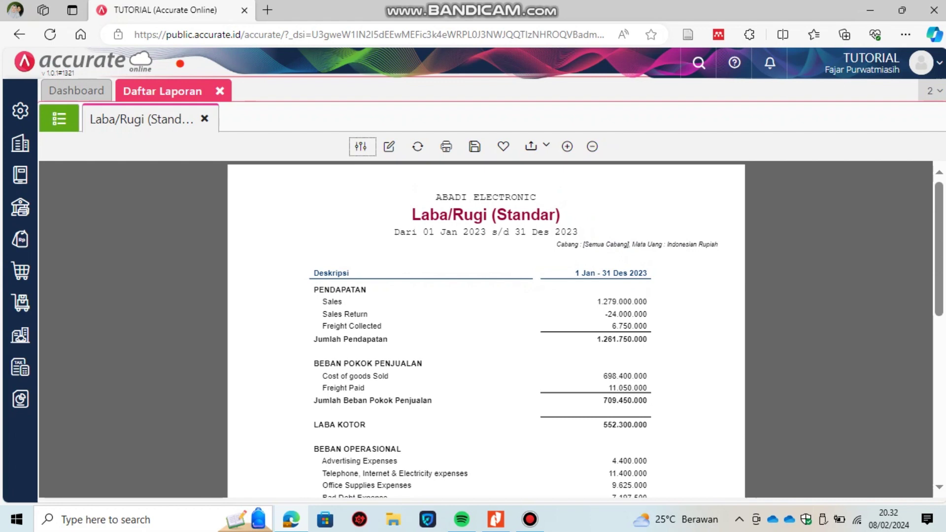
- Display the Perubahan Ekuitas Pemilik report from the Keuangan reports for the period 30/11/2023 to 31/12/2023
{"action": "left_click", "coordinate": [59, 118]}
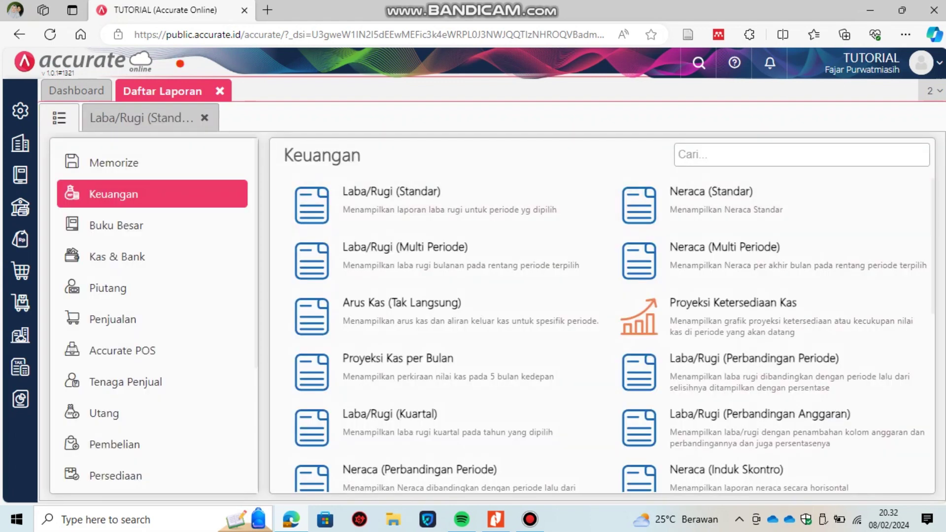
{"action": "scroll", "coordinate": [439, 394], "scroll_direction": "down", "scroll_amount": 5}
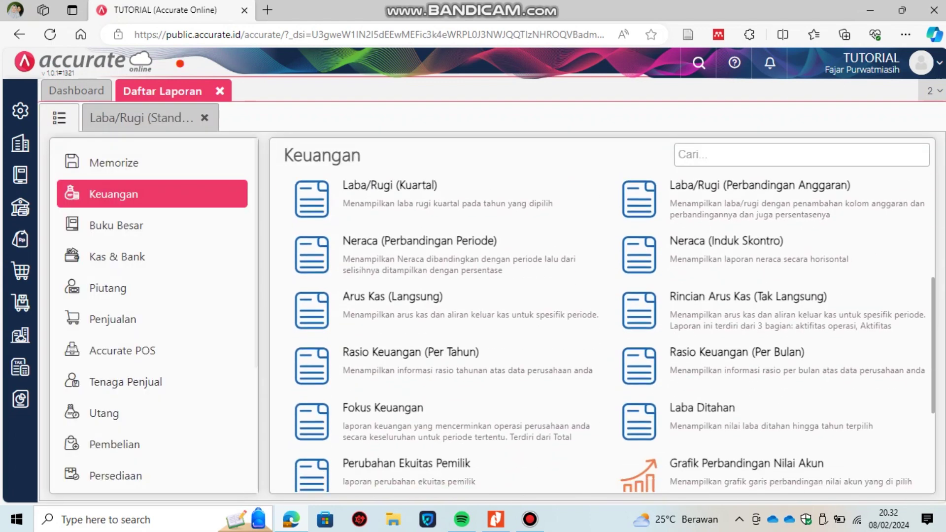
{"action": "left_click", "coordinate": [408, 445]}
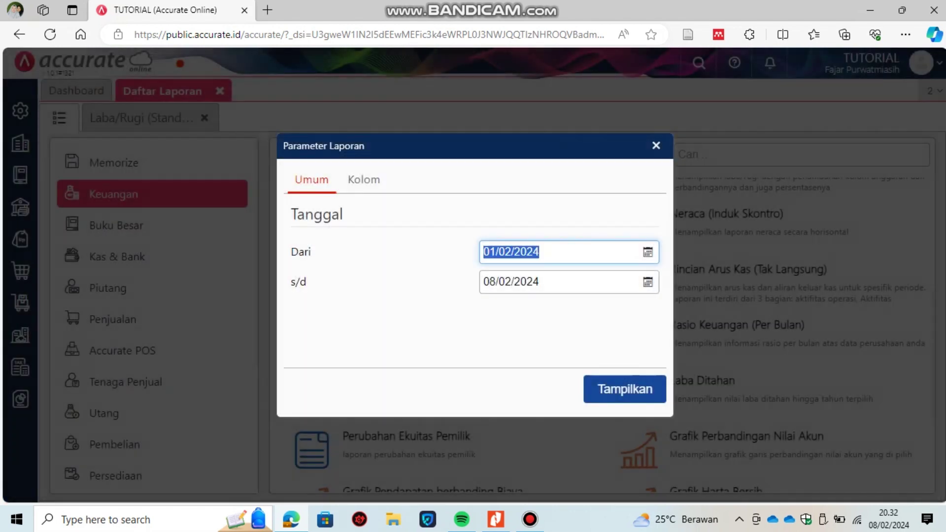
{"action": "type", "text": "30/11/2023"}
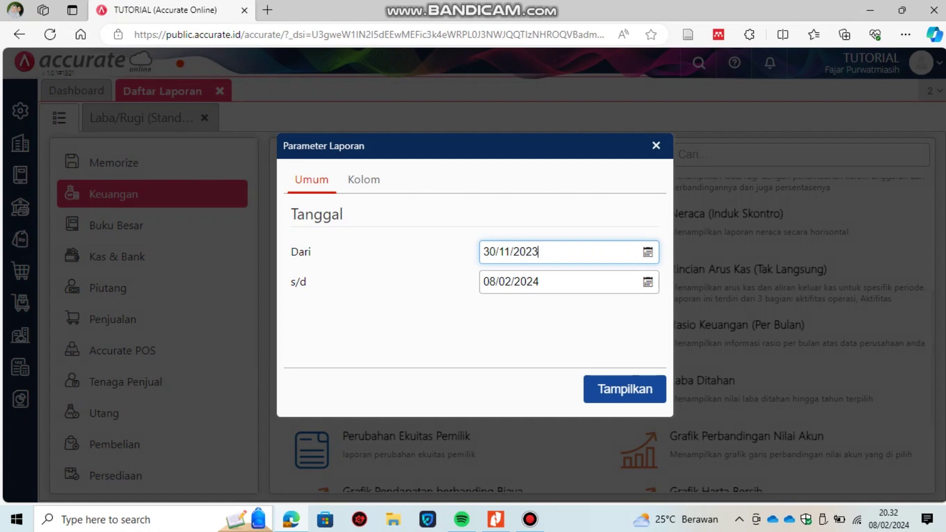
{"action": "key", "text": "Tab"}
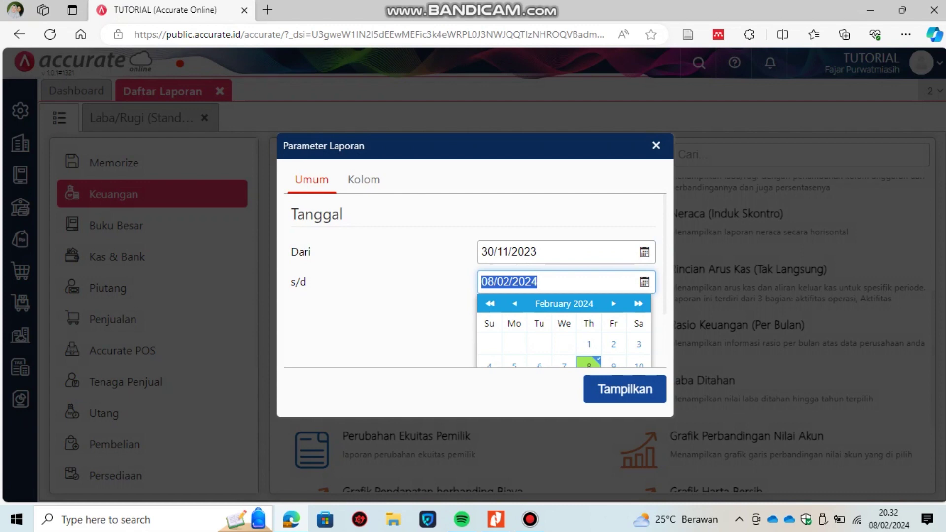
{"action": "type", "text": "31/1"}
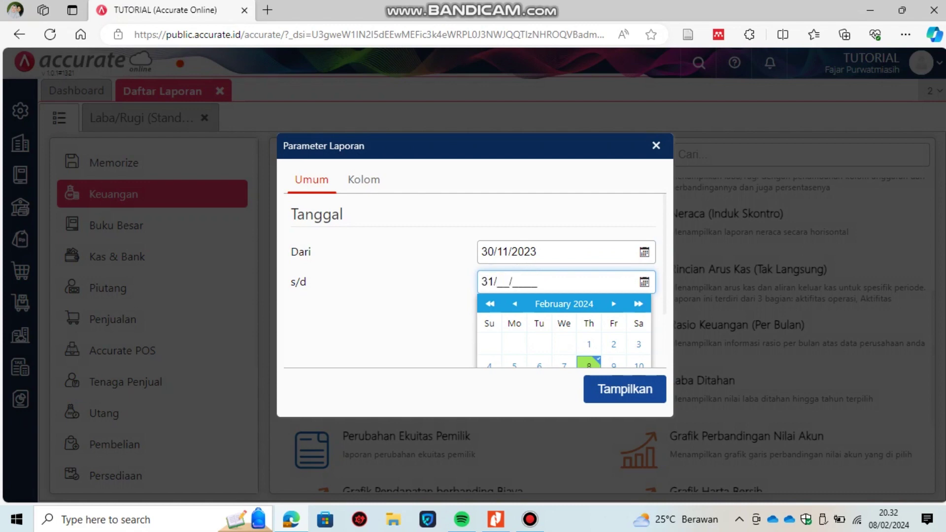
{"action": "type", "text": "2/2023"}
{"action": "key", "text": "Return"}
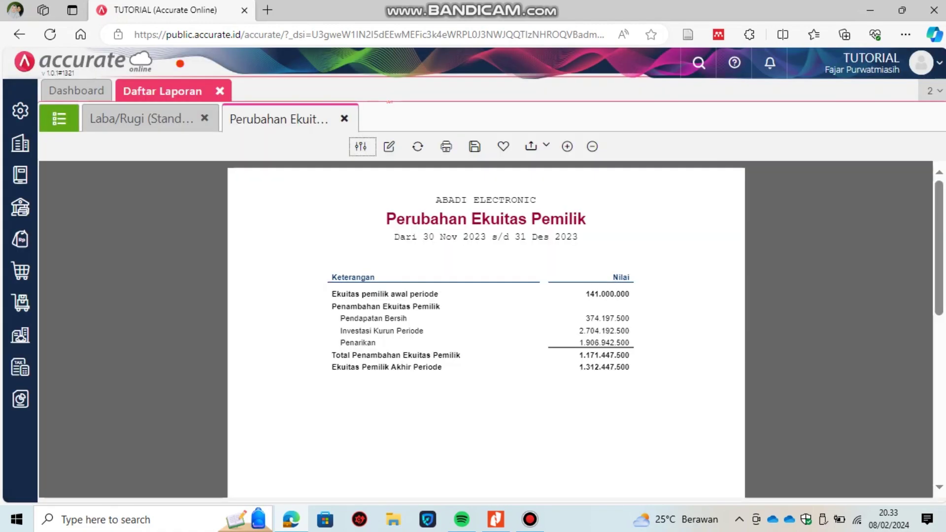
- Display the Neraca (Induk Skontro) report as of 31/12/2023 and look through its assets, liabilities and equity
{"action": "left_click", "coordinate": [59, 119]}
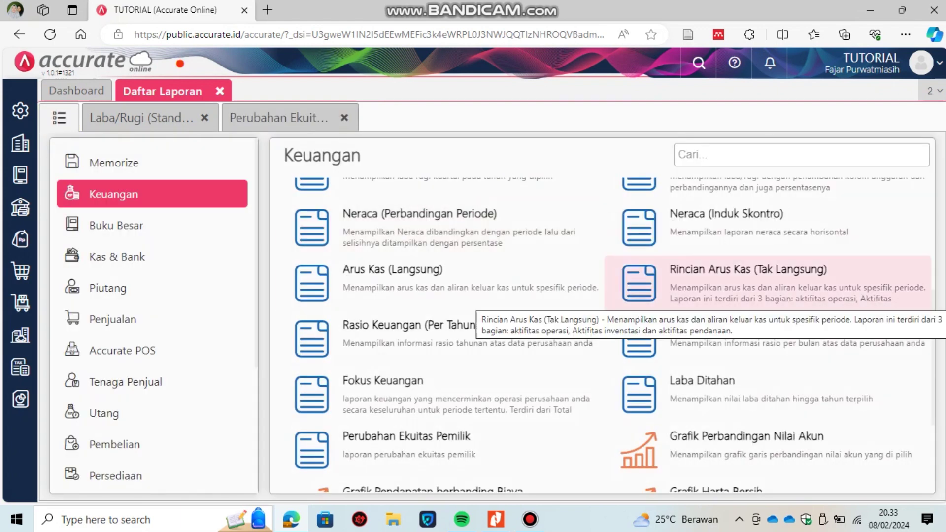
{"action": "left_click", "coordinate": [726, 217]}
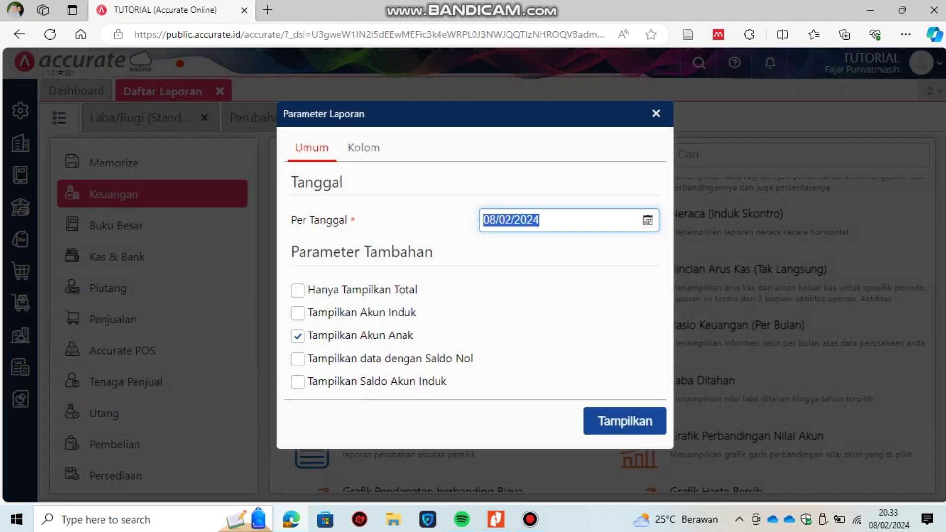
{"action": "type", "text": "31/12/"}
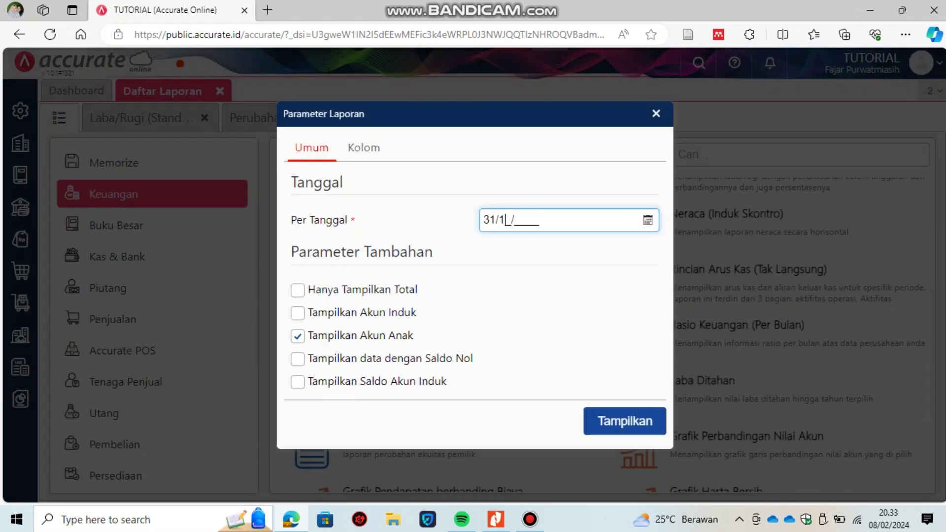
{"action": "type", "text": "2023"}
{"action": "key", "text": "Return"}
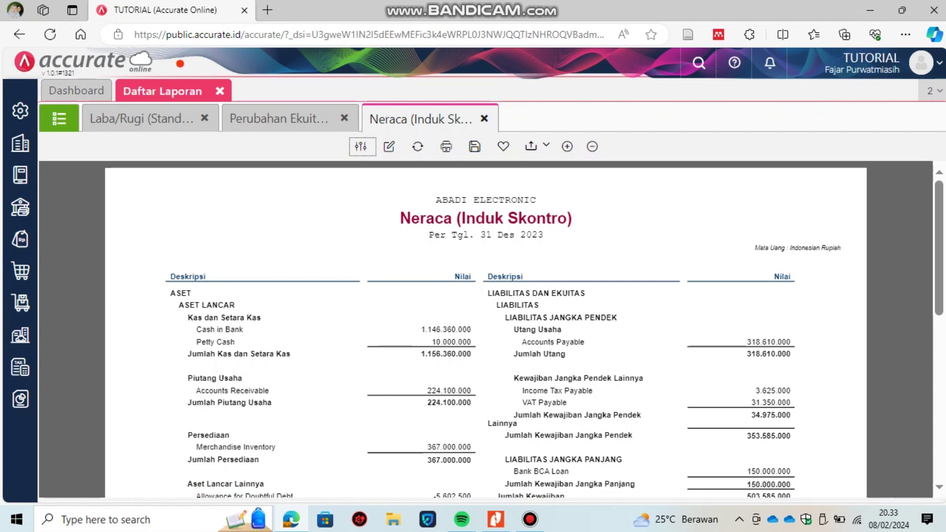
{"action": "key", "text": "shift+F10"}
{"action": "key", "text": "Escape"}
{"action": "scroll", "coordinate": [493, 325], "scroll_direction": "down", "scroll_amount": 3}
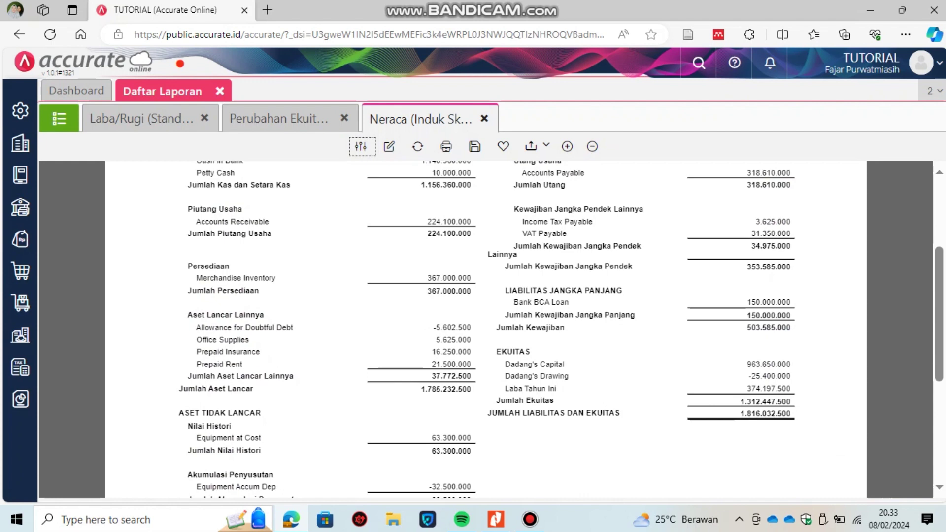
- Open the parameters of the Arus Kas (Langsung) report from the Keuangan reports and set its starting period to Desember 2023
{"action": "left_click", "coordinate": [58, 118]}
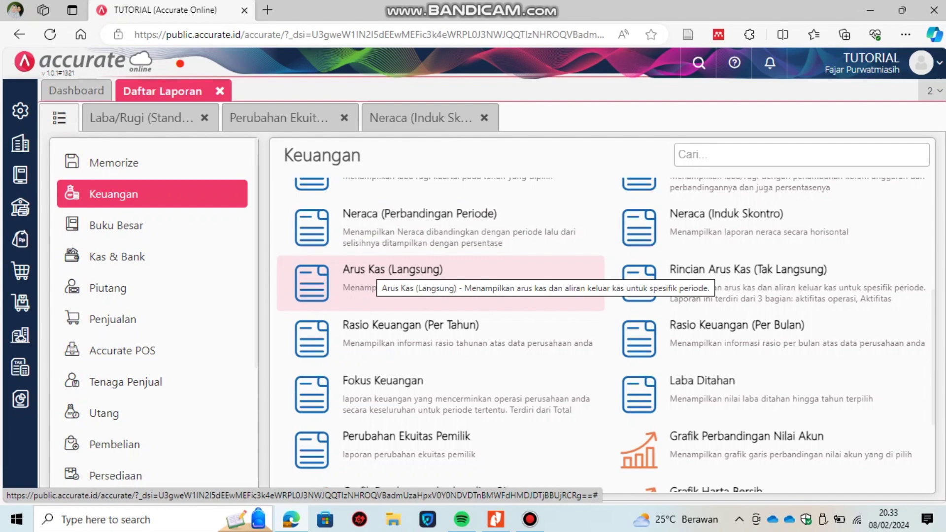
{"action": "left_click", "coordinate": [370, 277]}
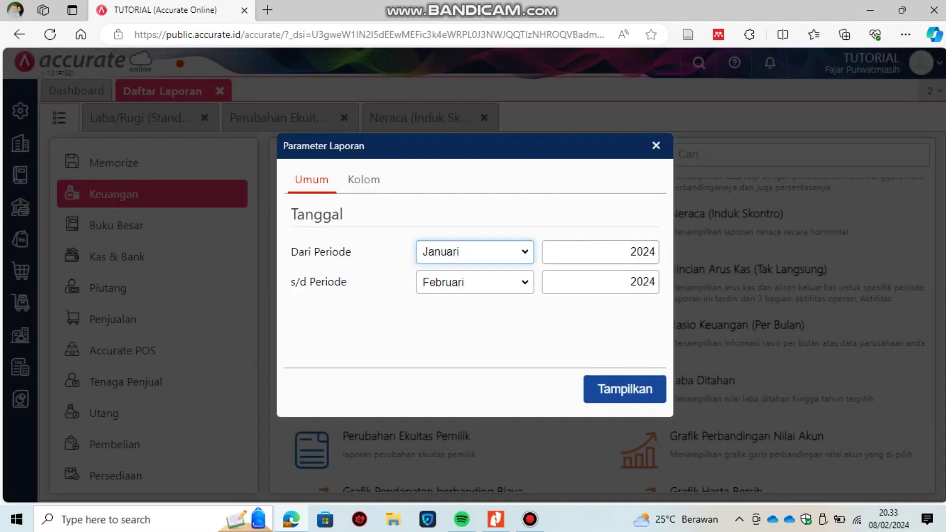
{"action": "left_click", "coordinate": [475, 252]}
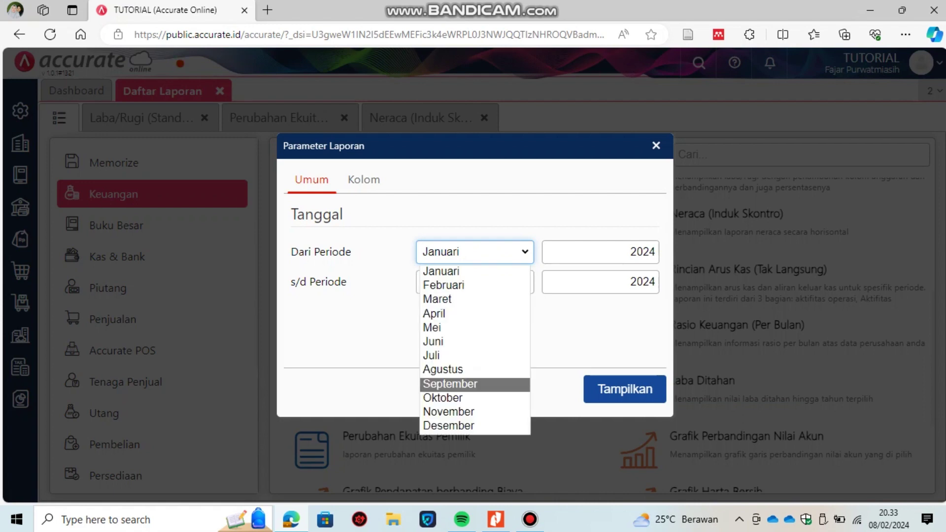
{"action": "left_click", "coordinate": [448, 426]}
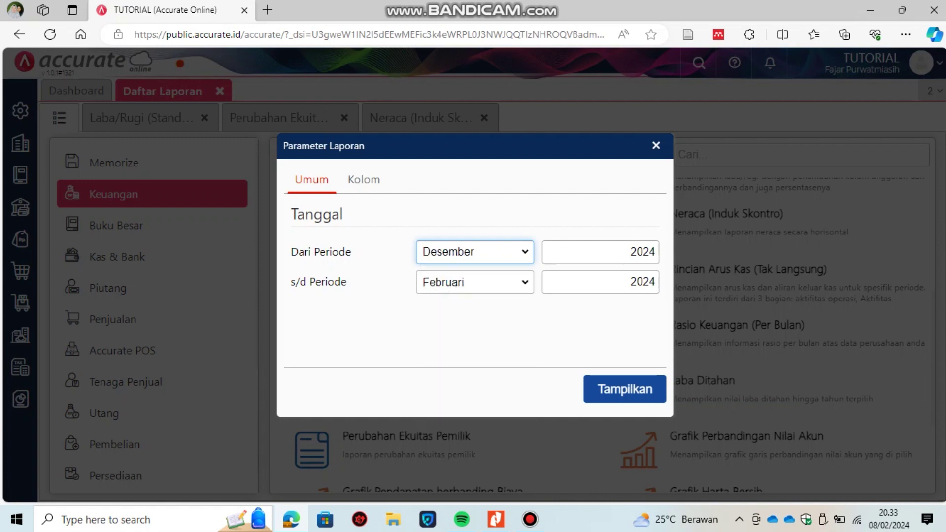
{"action": "left_click", "coordinate": [643, 252]}
{"action": "key", "text": "Delete"}
{"action": "key", "text": "Delete"}
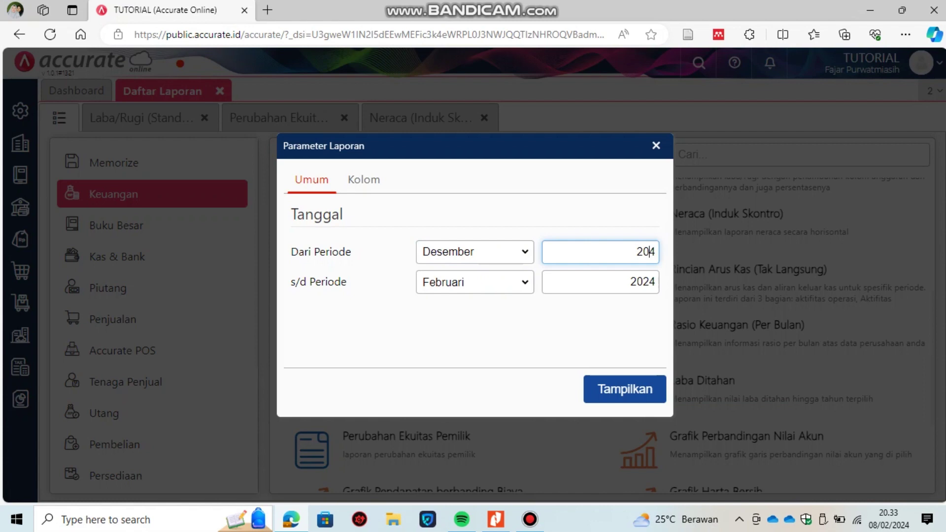
{"action": "type", "text": "23"}
- Set the ending period to Desember 2023, display the cash flow report and look through it down to the closing cash
{"action": "left_click", "coordinate": [474, 281]}
{"action": "left_click", "coordinate": [448, 457]}
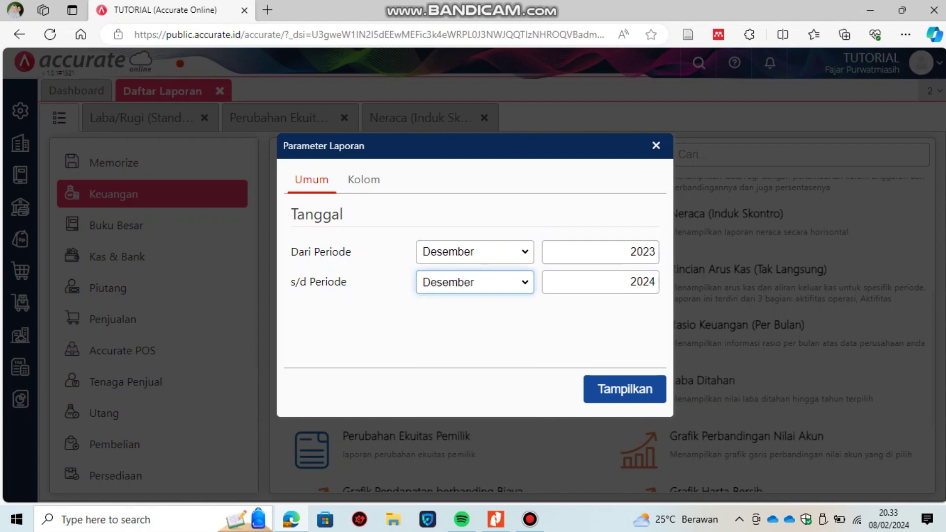
{"action": "left_click", "coordinate": [650, 282]}
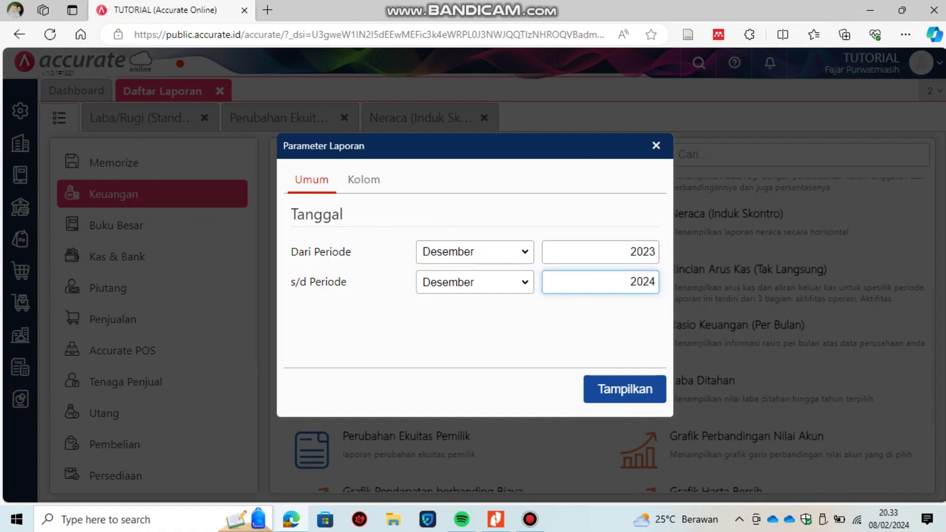
{"action": "key", "text": "Delete"}
{"action": "type", "text": "3"}
{"action": "left_click", "coordinate": [625, 388]}
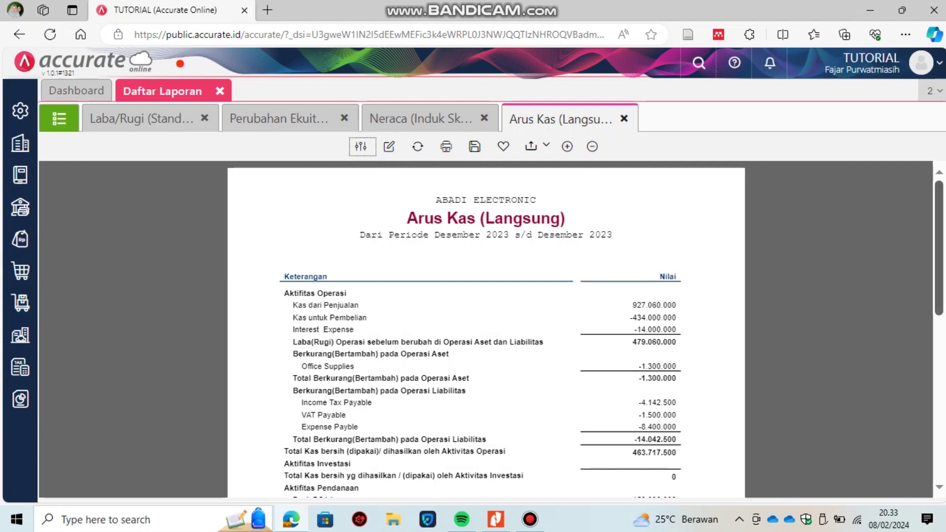
{"action": "scroll", "coordinate": [486, 329], "scroll_direction": "down", "scroll_amount": 3}
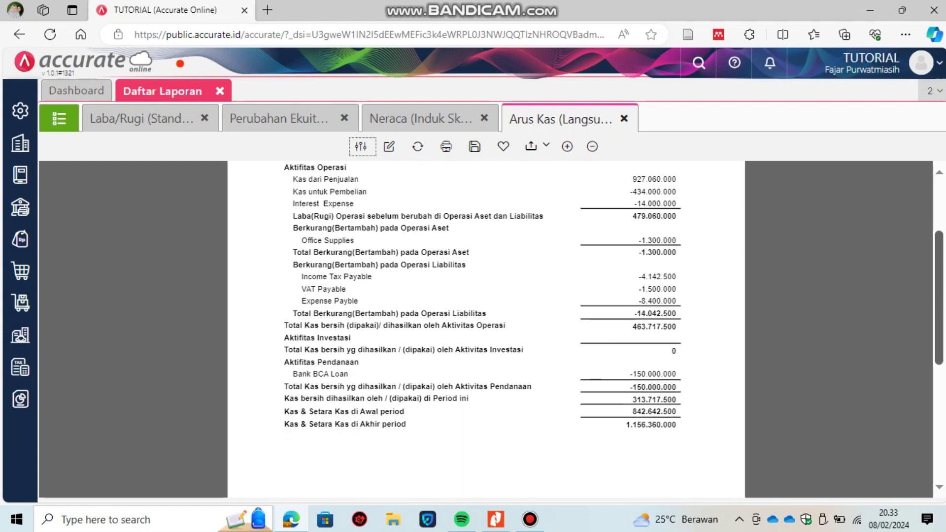
{"action": "scroll", "coordinate": [486, 329], "scroll_direction": "up", "scroll_amount": 3}
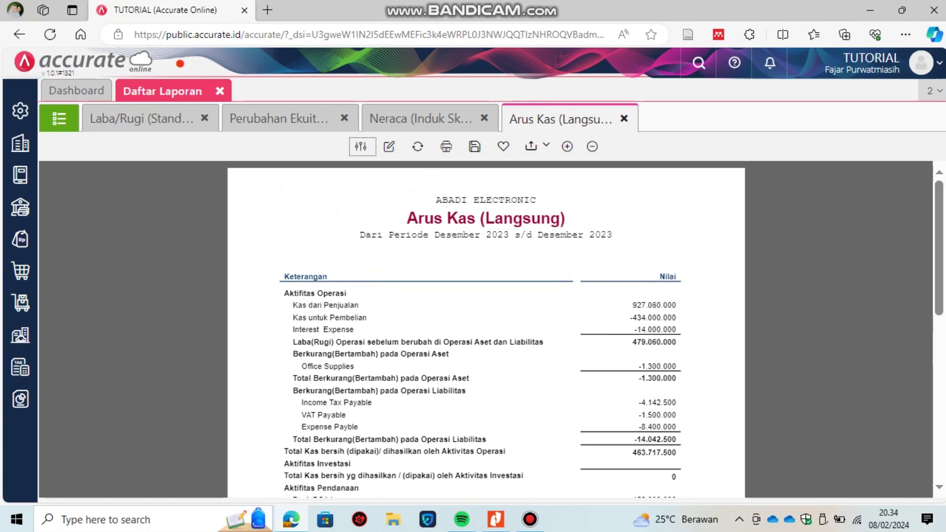
- Return to the report list and look through the report categories below Keuangan
{"action": "left_click", "coordinate": [59, 118]}
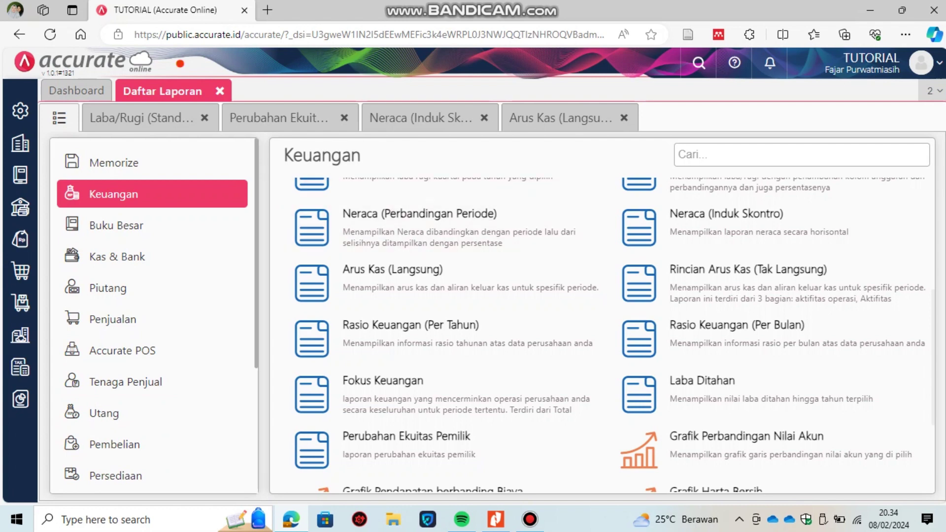
{"action": "scroll", "coordinate": [153, 316], "scroll_direction": "down", "scroll_amount": 3}
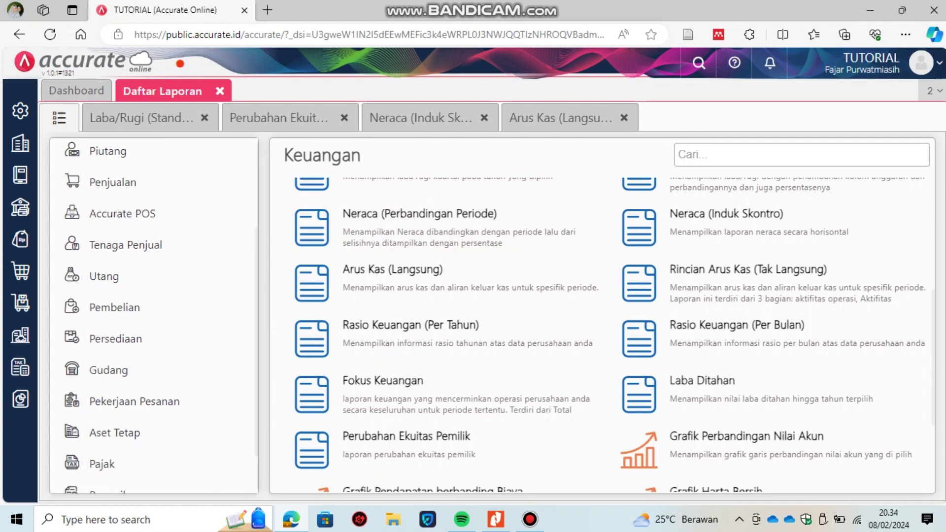